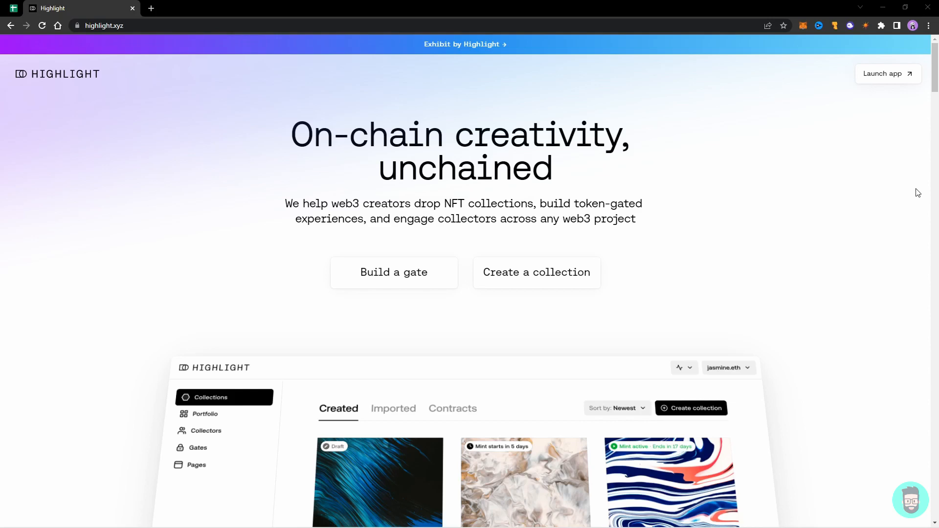
- Look through the Highlight home page's sections on collection types, mint pages, embeds, auctions and the featured project
scroll(757, 172, down, 15)
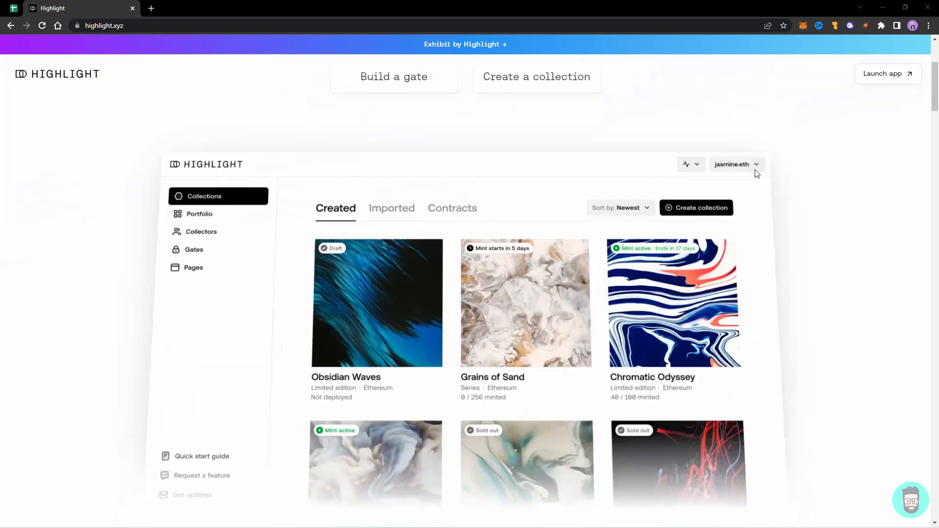
scroll(583, 266, down, 4)
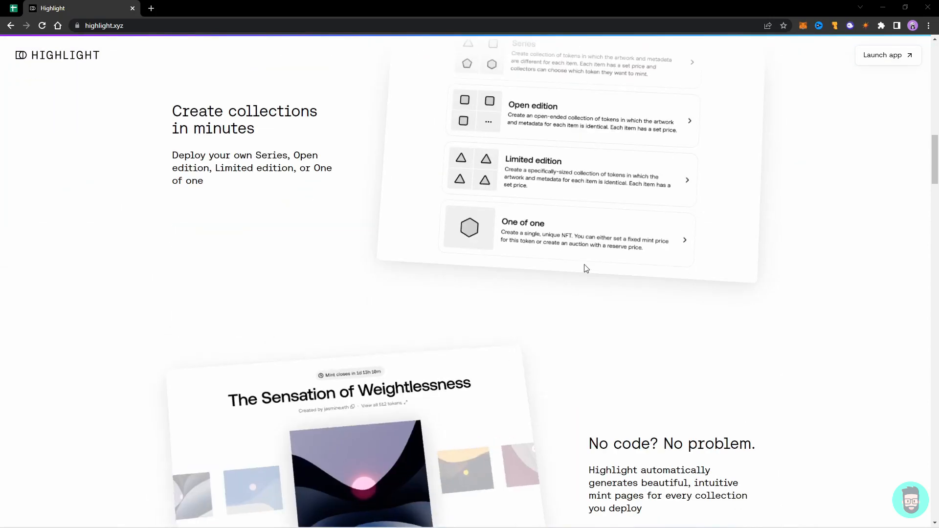
scroll(582, 261, down, 3)
scroll(582, 262, down, 4)
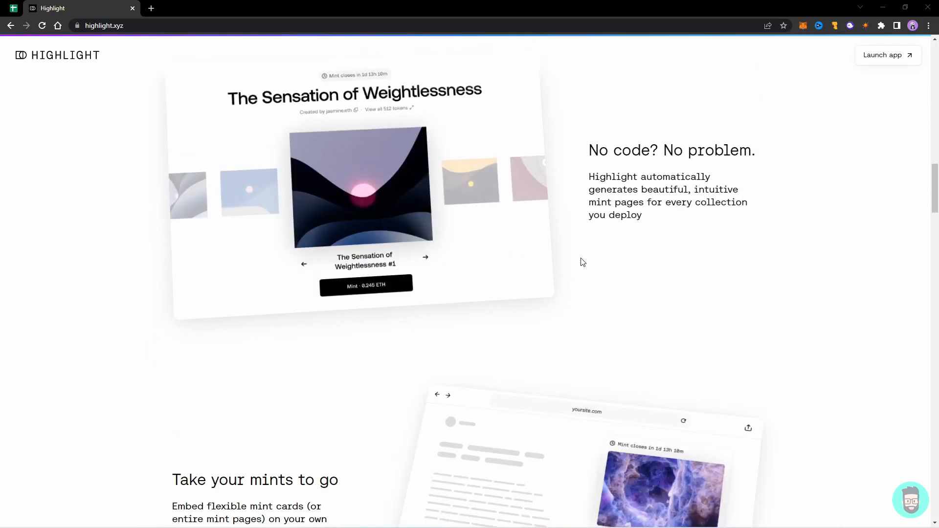
scroll(583, 262, up, 2)
scroll(635, 178, down, 6)
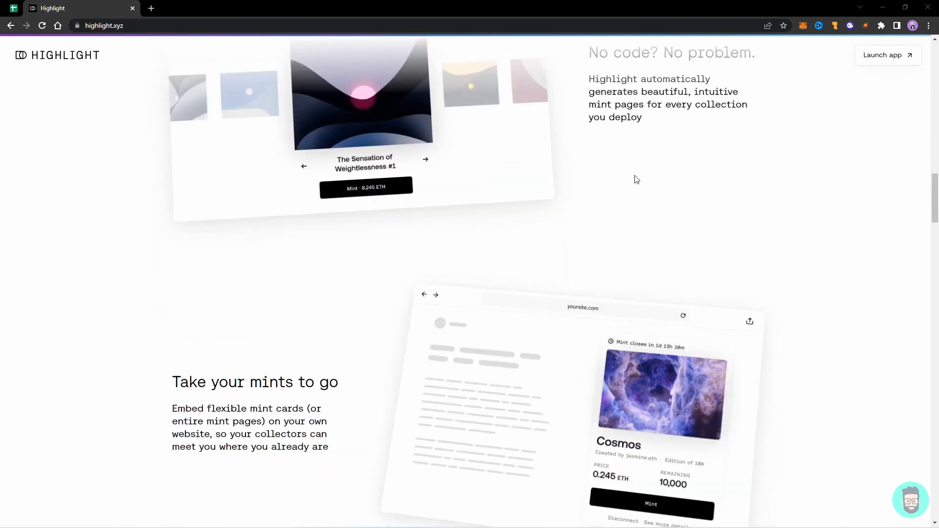
scroll(480, 201, down, 4)
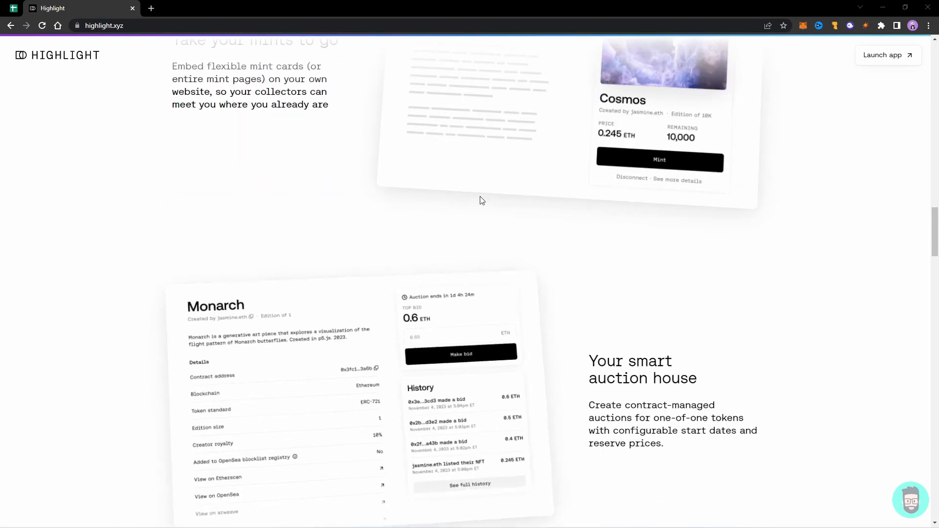
scroll(484, 201, down, 2)
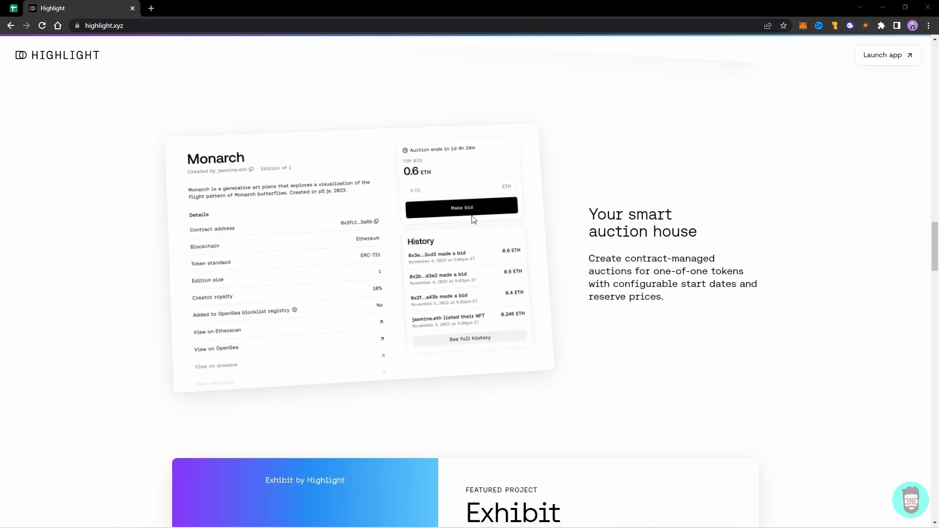
scroll(472, 215, down, 5)
scroll(477, 193, down, 4)
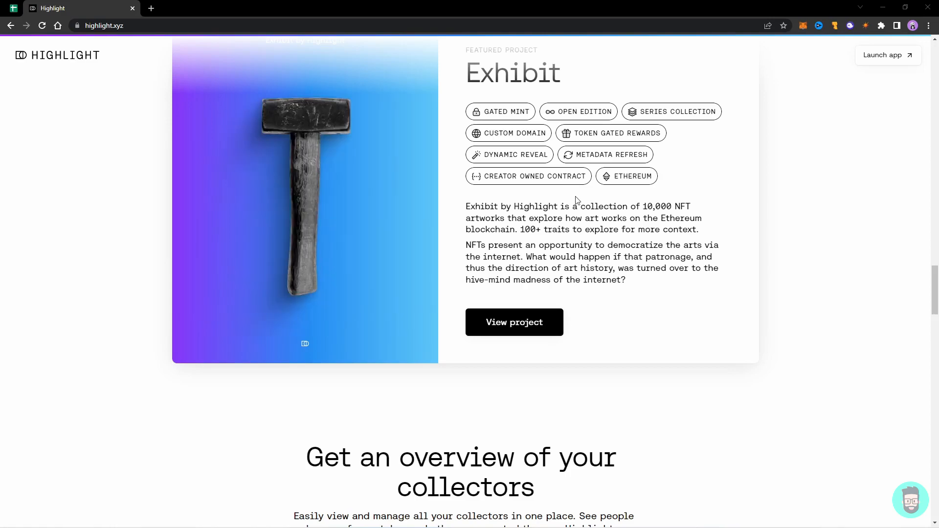
scroll(576, 198, down, 3)
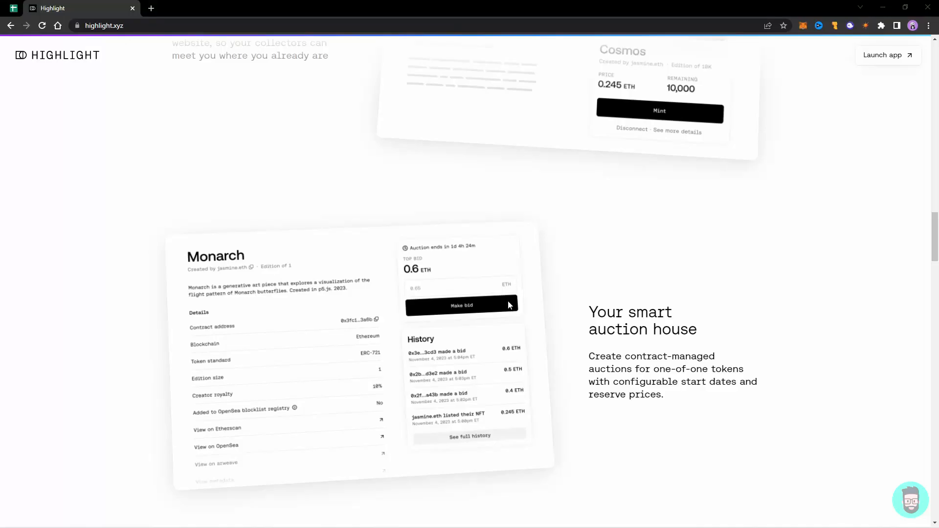
scroll(509, 304, up, 15)
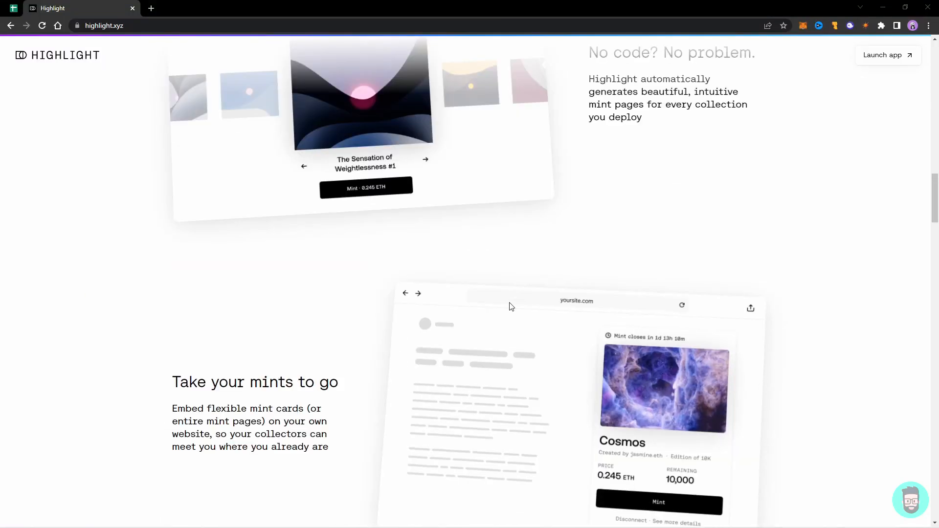
scroll(703, 194, up, 6)
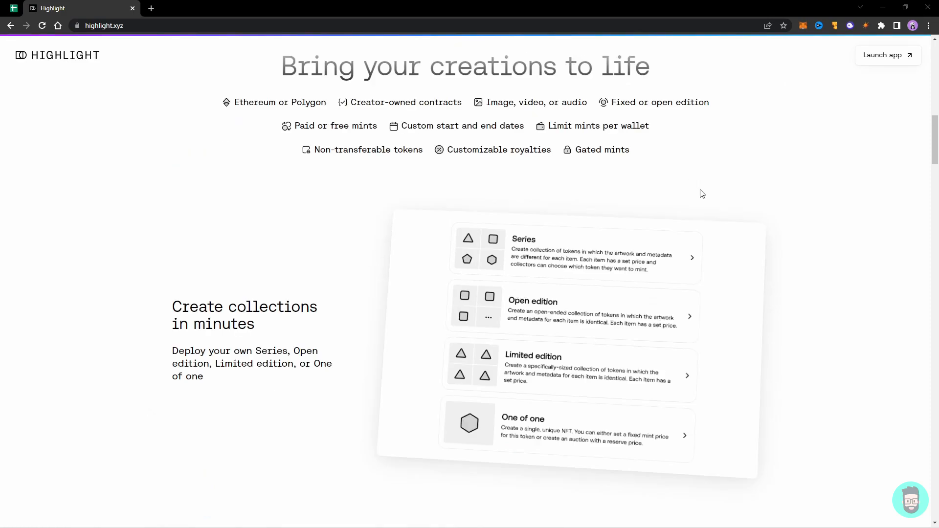
- Launch the Highlight app and connect the MetaMask wallet to it with the main account
click(883, 55)
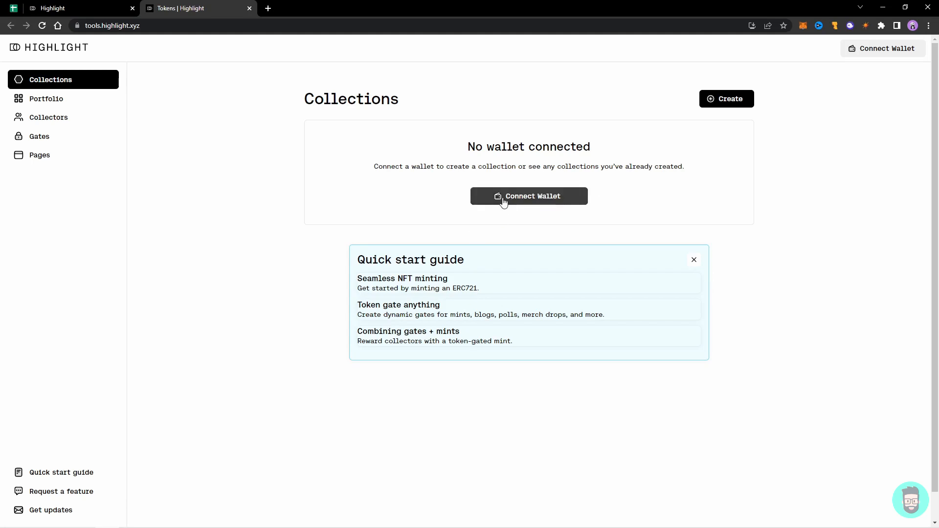
click(524, 200)
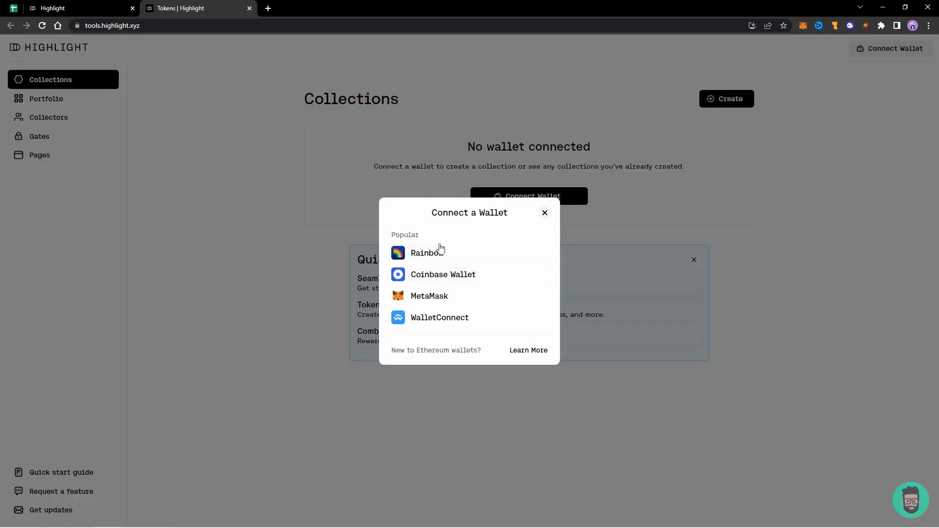
click(426, 297)
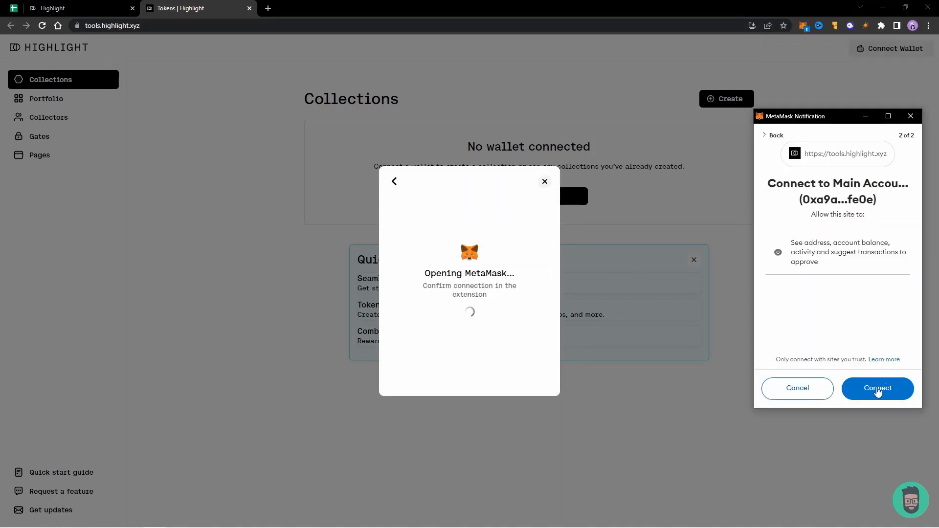
click(879, 390)
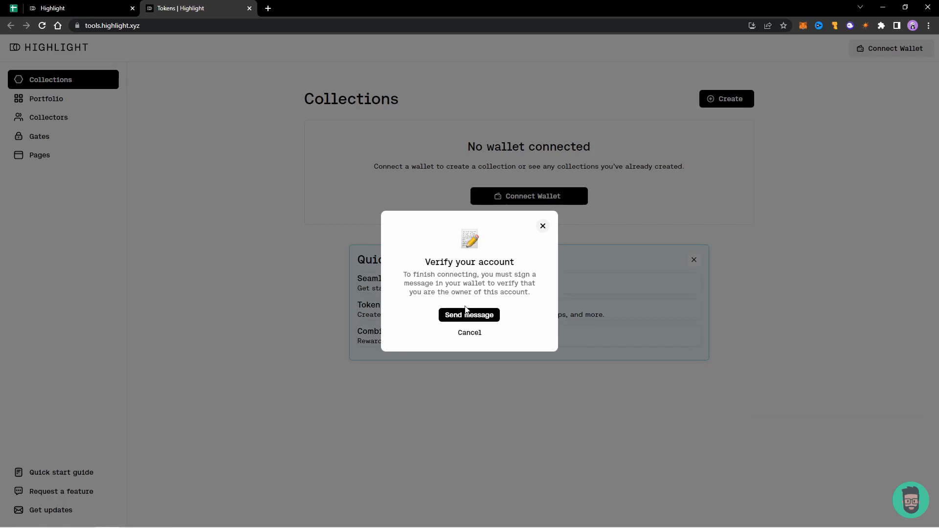
- Verify account ownership by sending the verification message and approving the sign-in request in MetaMask
click(467, 313)
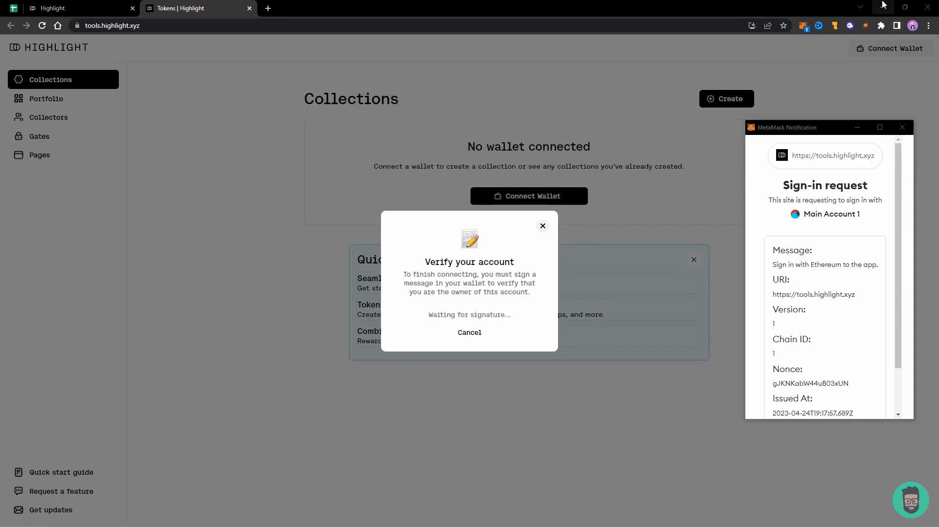
scroll(822, 287, down, 2)
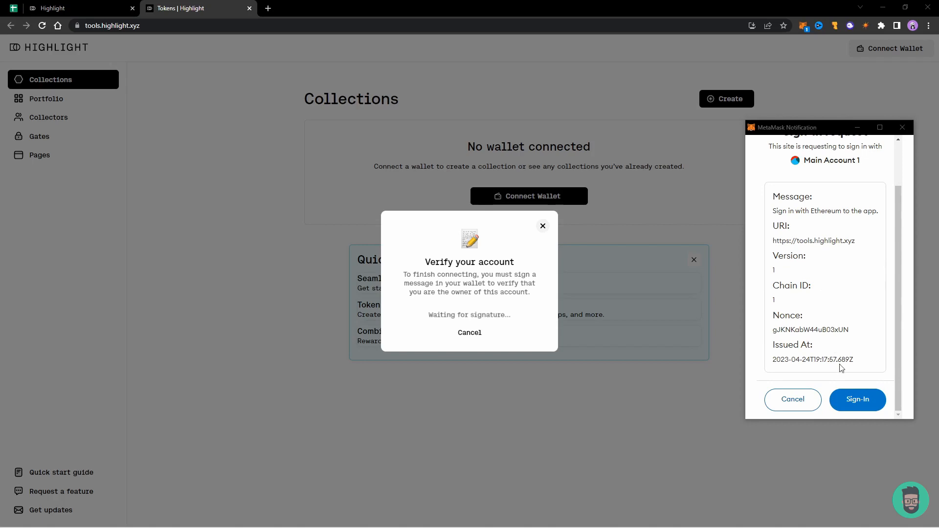
click(851, 399)
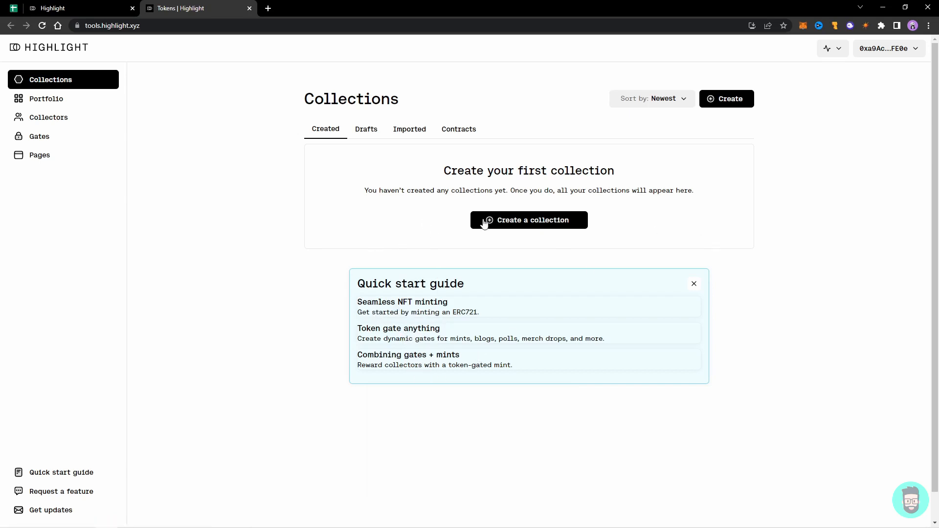
- Start creating a new collection and choose Series as its type after reviewing the available types
click(526, 220)
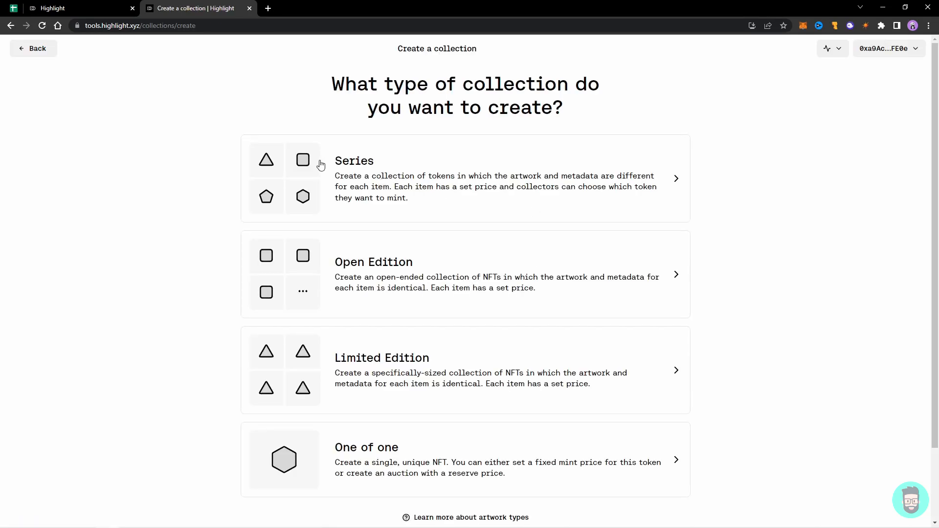
scroll(313, 147, down, 1)
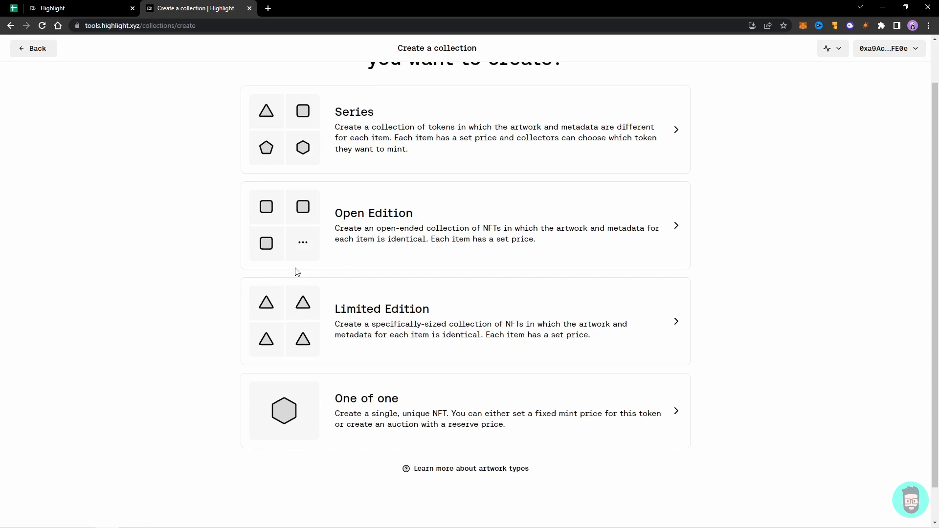
scroll(415, 234, up, 1)
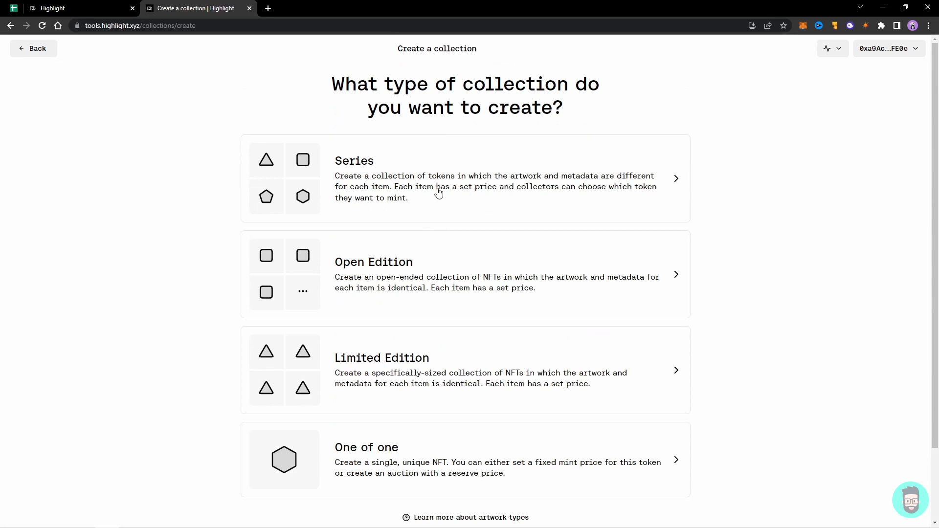
click(349, 174)
drag(311, 110, 315, 133)
click(388, 259)
click(369, 183)
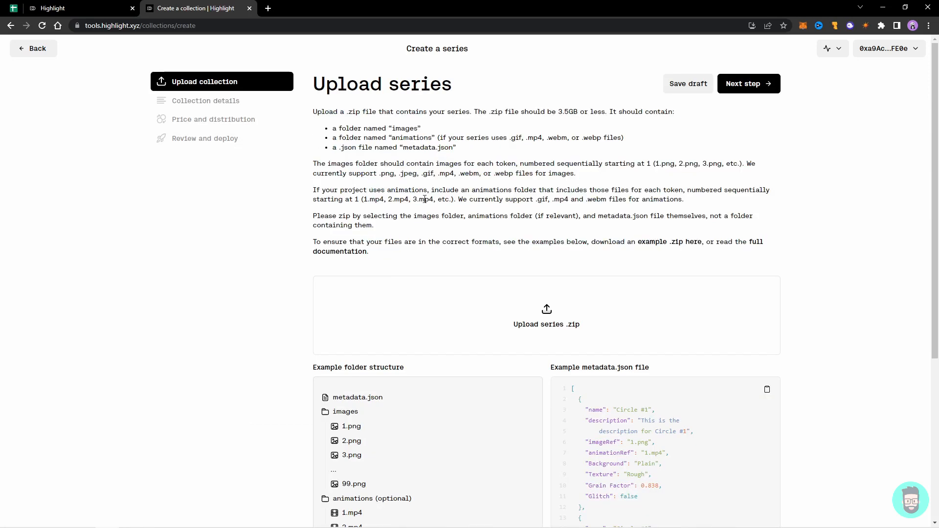
- Examine the series upload requirements and the example folder structure, including metadata.json and the images folder
scroll(432, 218, down, 2)
scroll(432, 242, up, 2)
scroll(433, 243, down, 3)
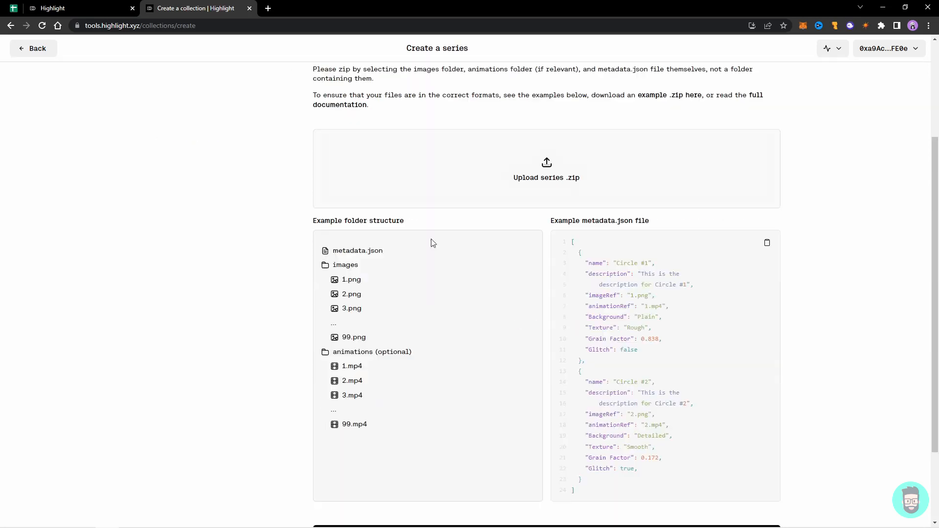
drag(325, 252, 402, 251)
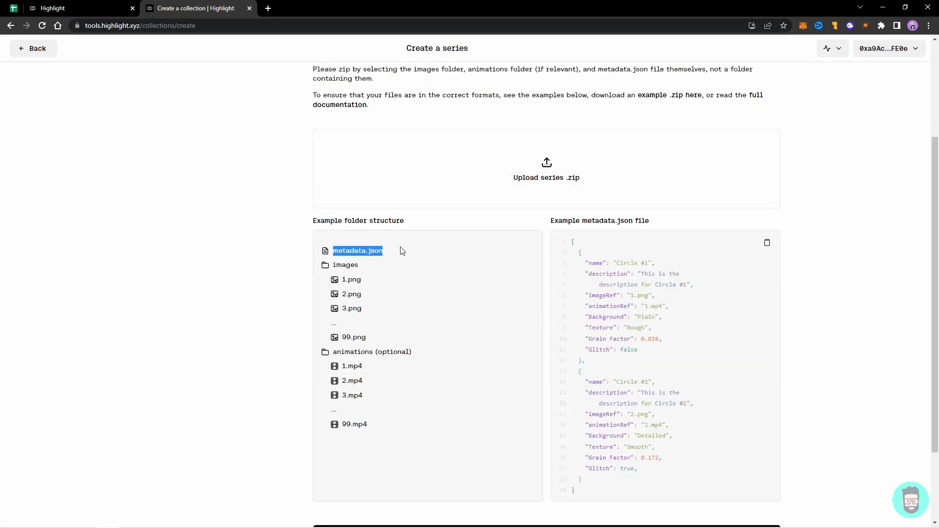
double_click(328, 263)
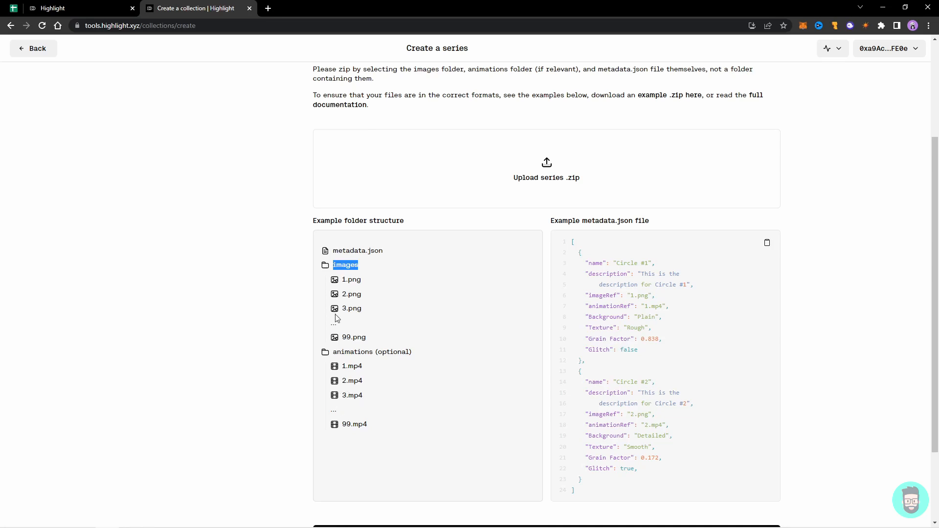
scroll(342, 313, up, 1)
drag(386, 301, 321, 302)
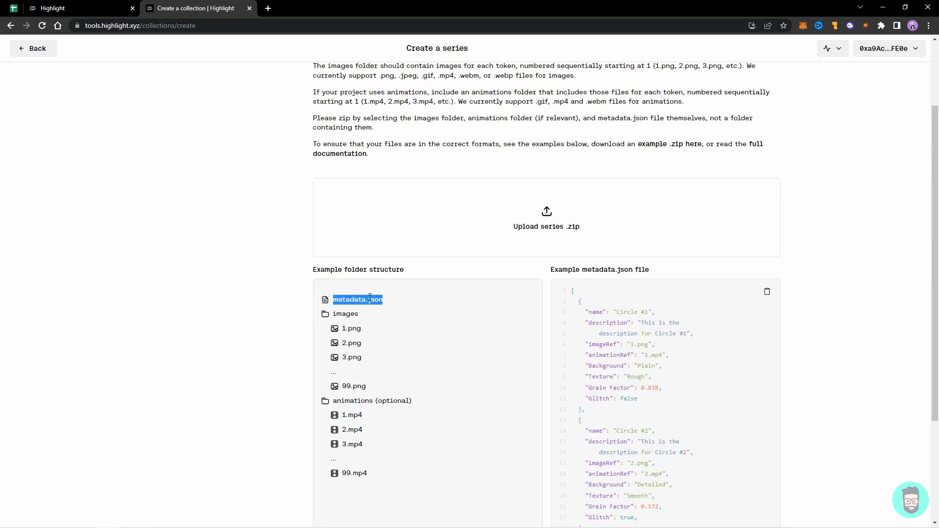
scroll(370, 299, up, 2)
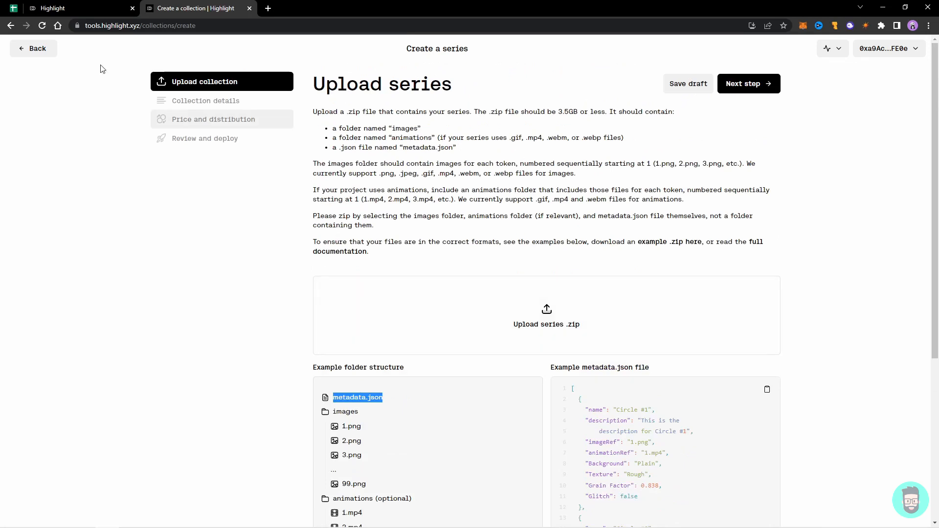
- Switch to File Explorer and check the numbered files in the images and animations folders of RAINBOW PROJECT
click(128, 518)
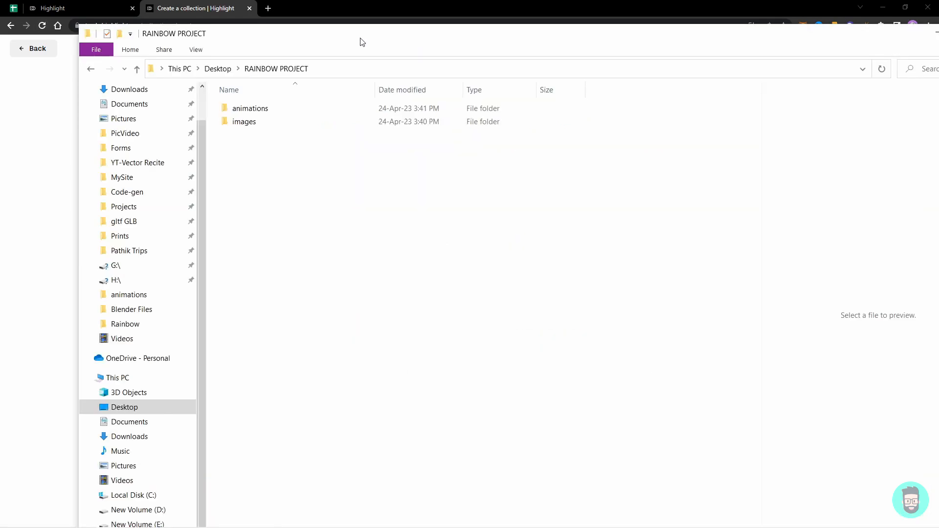
drag(358, 32, 333, 1)
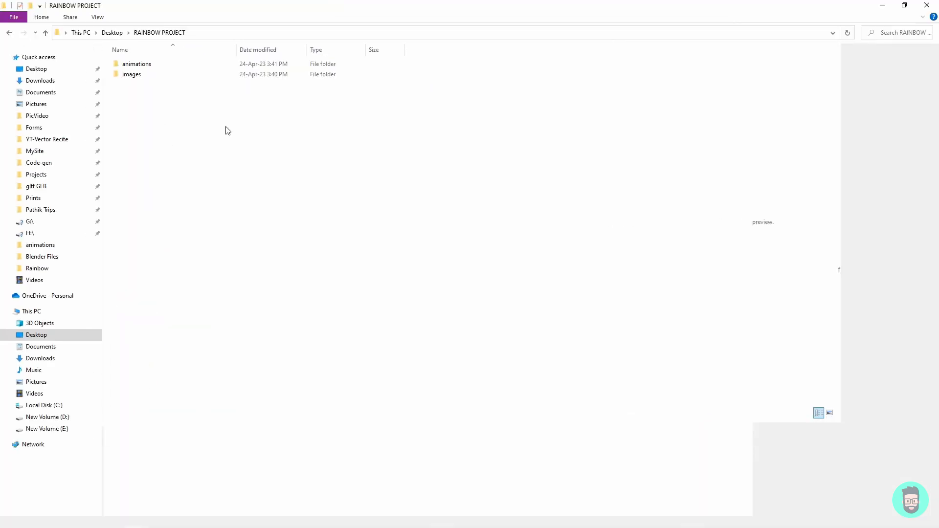
drag(102, 125, 5, 132)
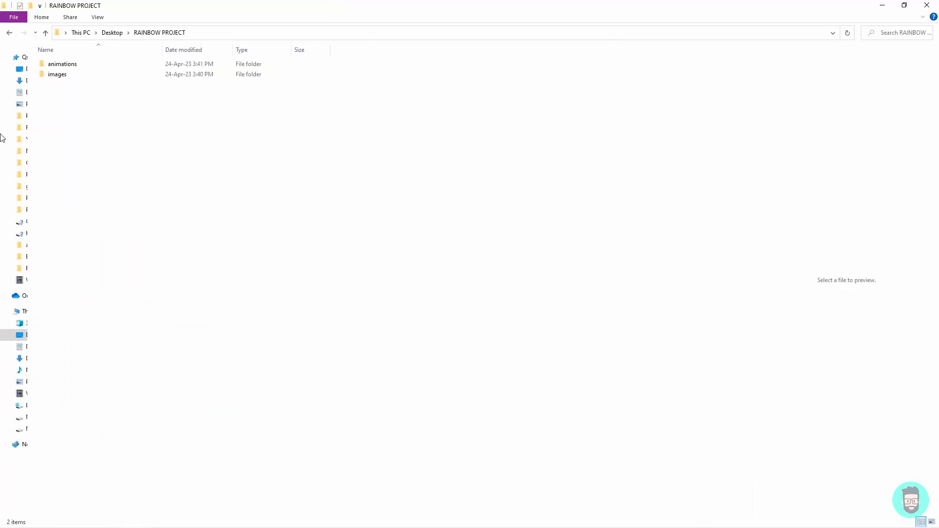
double_click(81, 74)
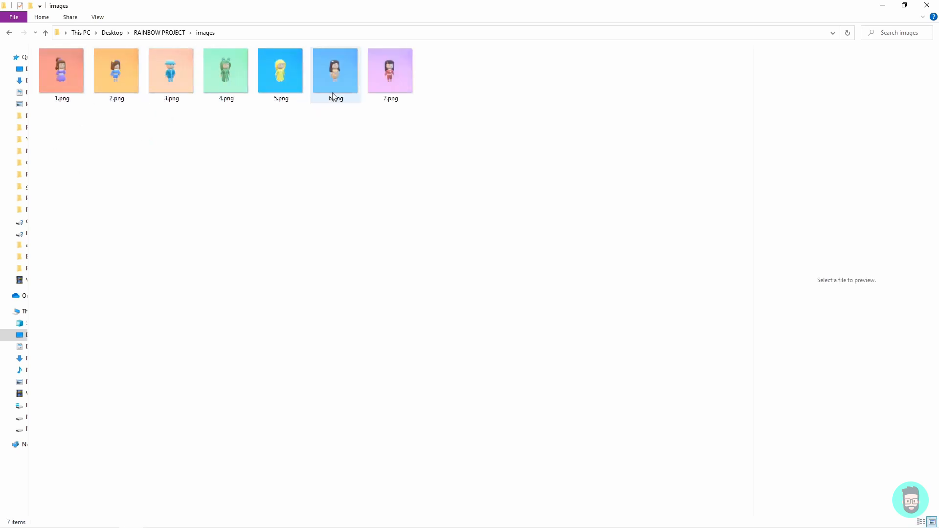
click(167, 32)
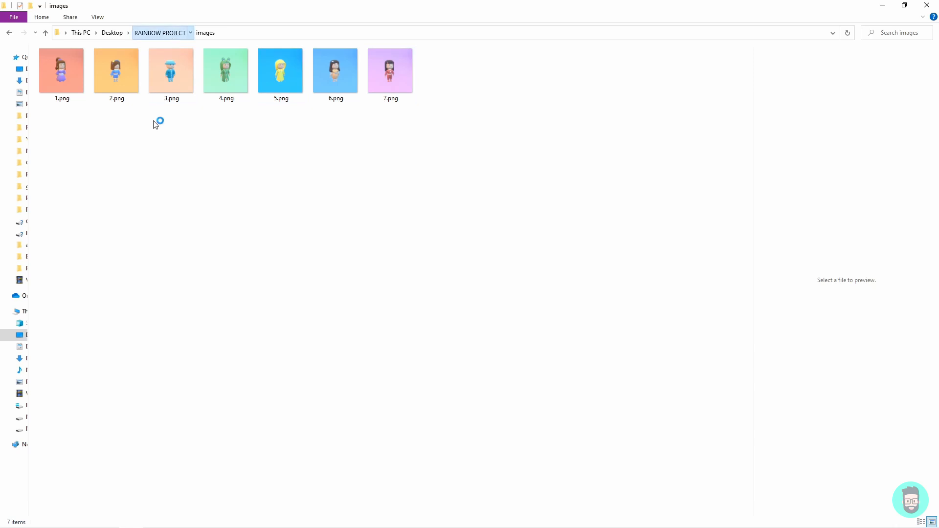
double_click(82, 64)
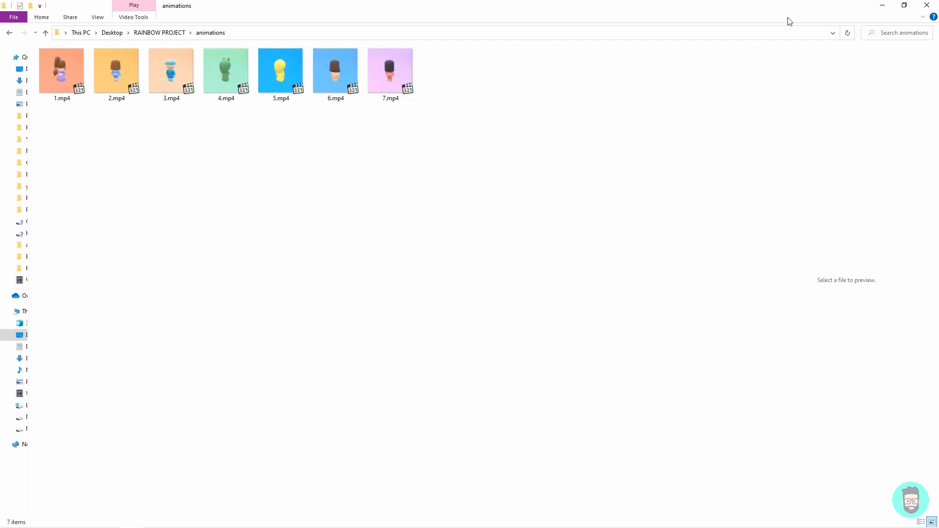
click(880, 8)
- Compare the example metadata.json with the name, imageRef and animationRef headers in the RAINBOW ETH spreadsheet in Google Sheets
drag(572, 241, 701, 479)
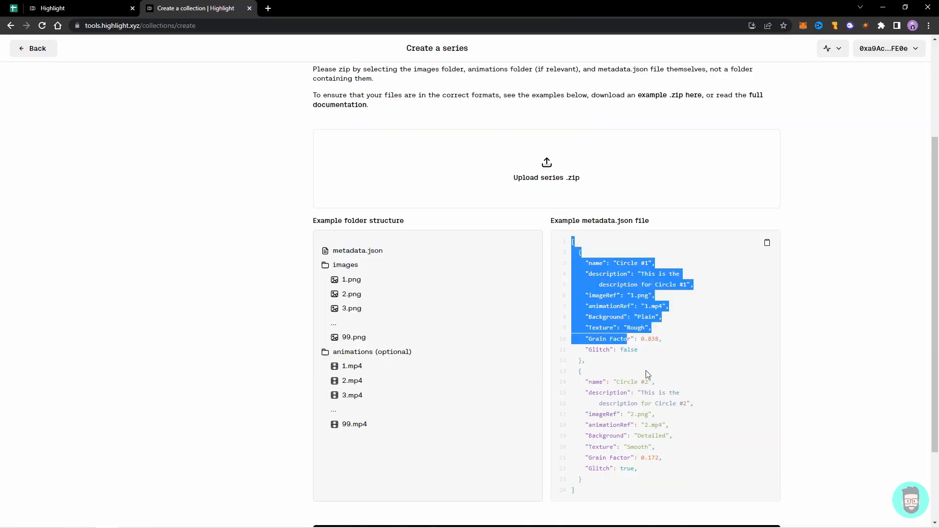
click(854, 360)
scroll(712, 345, up, 3)
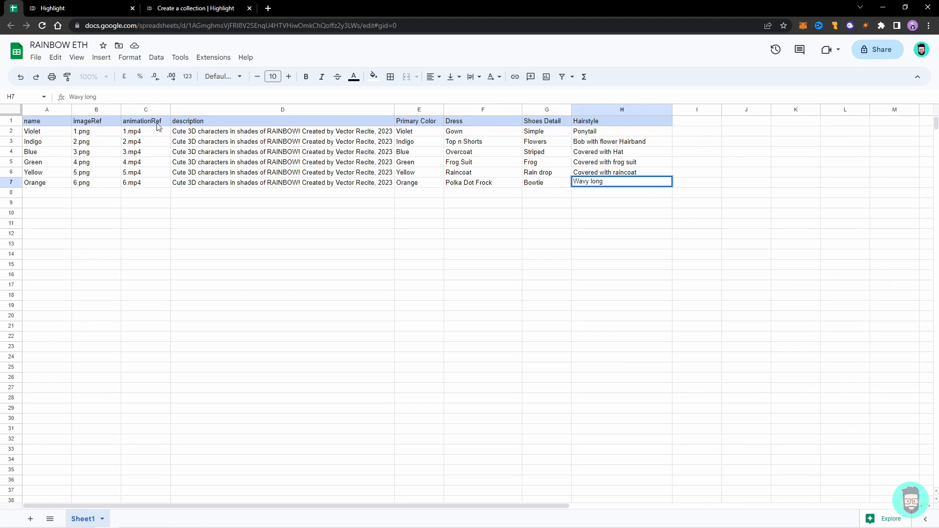
click(40, 122)
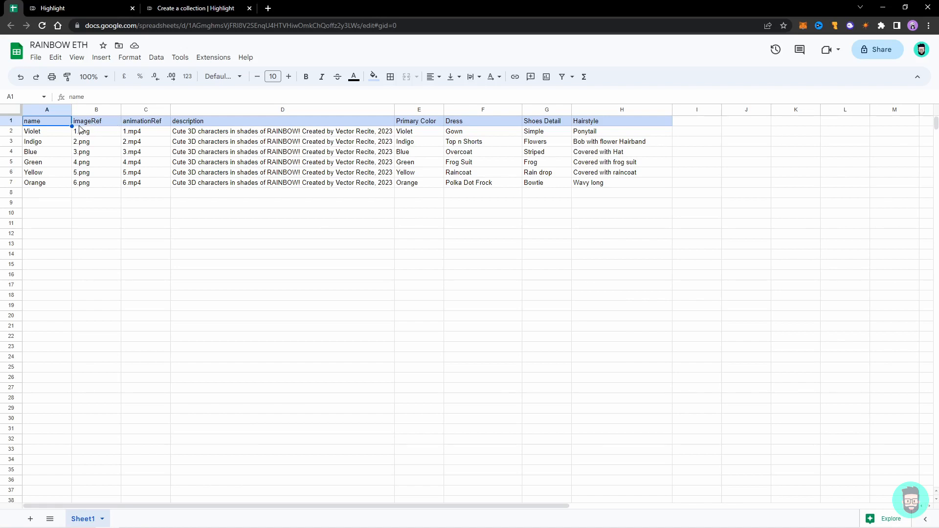
click(148, 124)
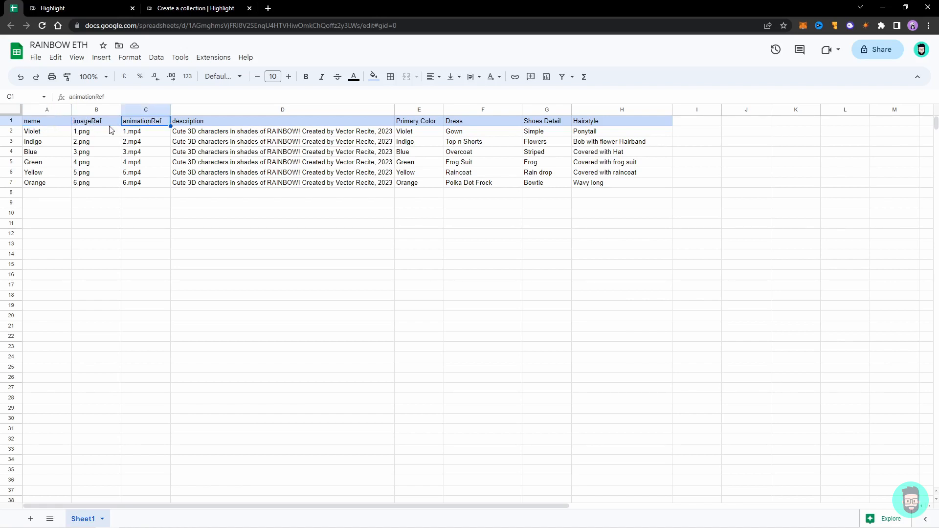
click(96, 123)
click(53, 123)
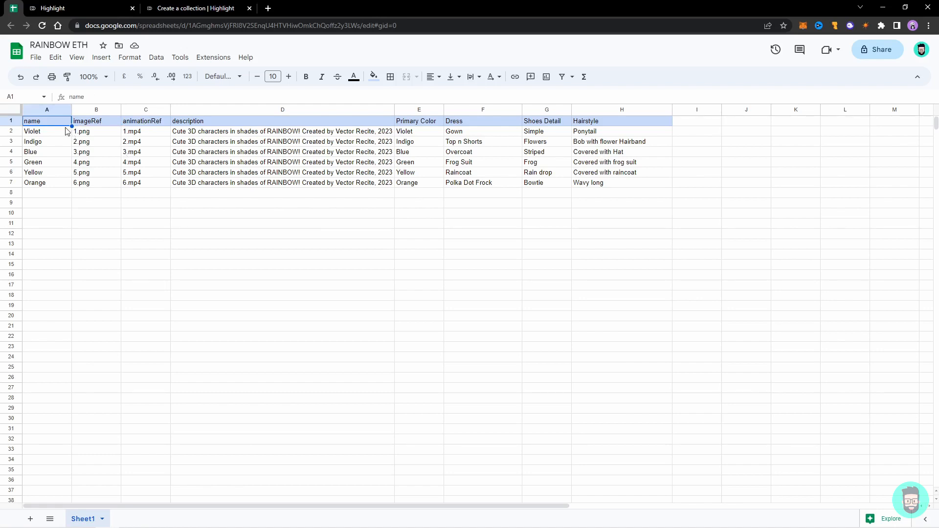
click(98, 125)
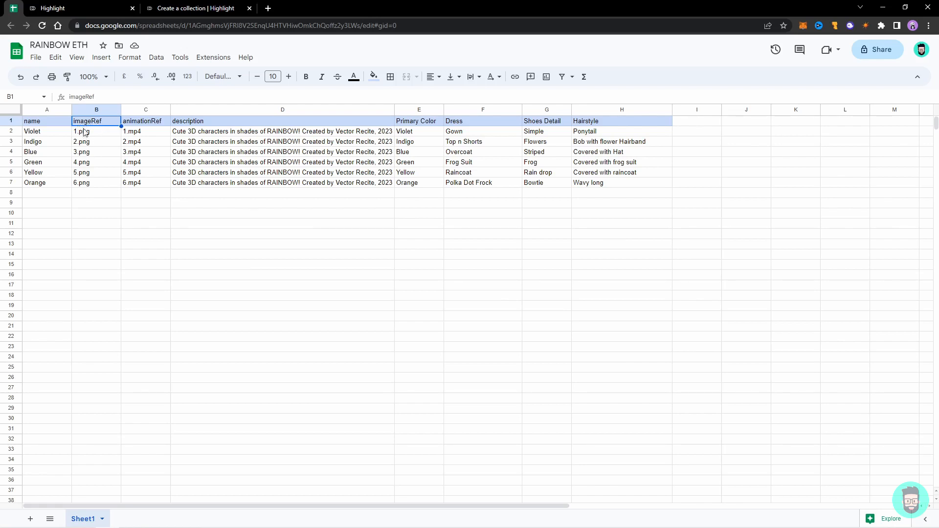
click(146, 128)
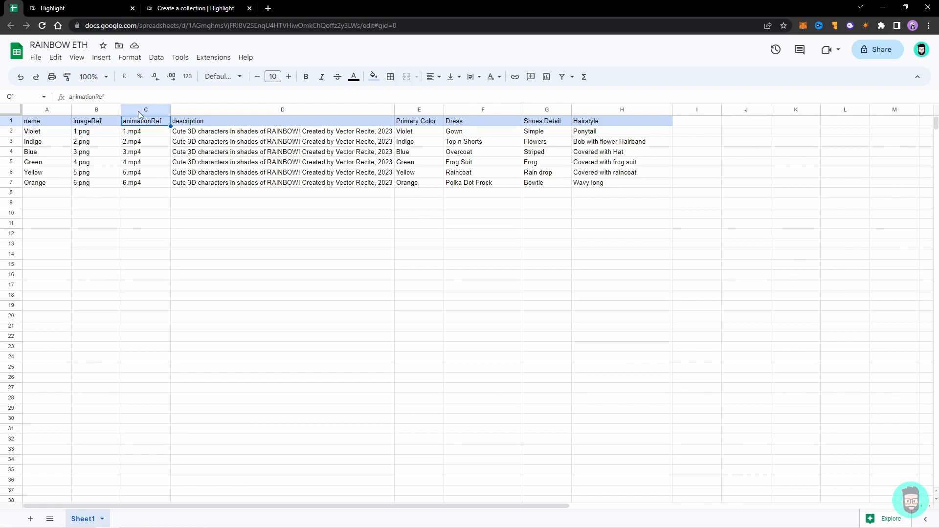
- Start row 8 with the name Red, imageRef 7.png and animationRef 7.mp4
click(53, 195)
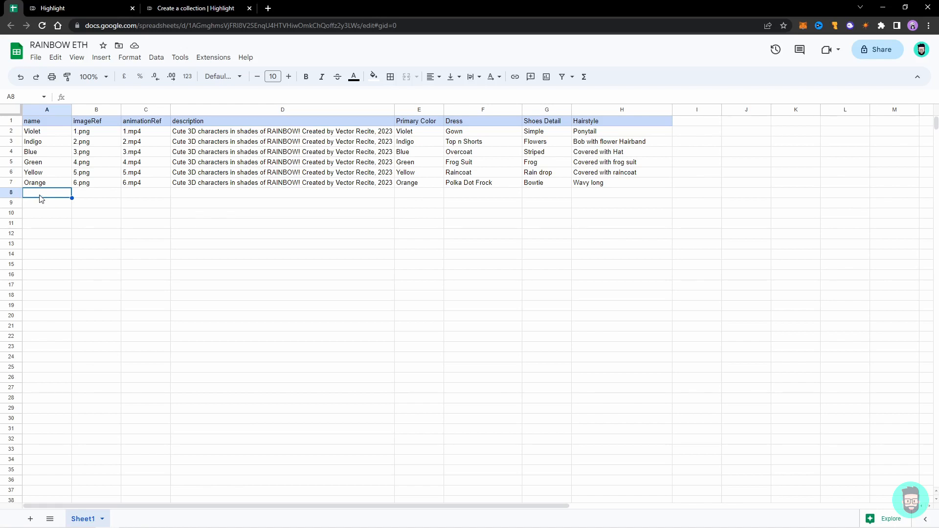
double_click(40, 194)
double_click(94, 193)
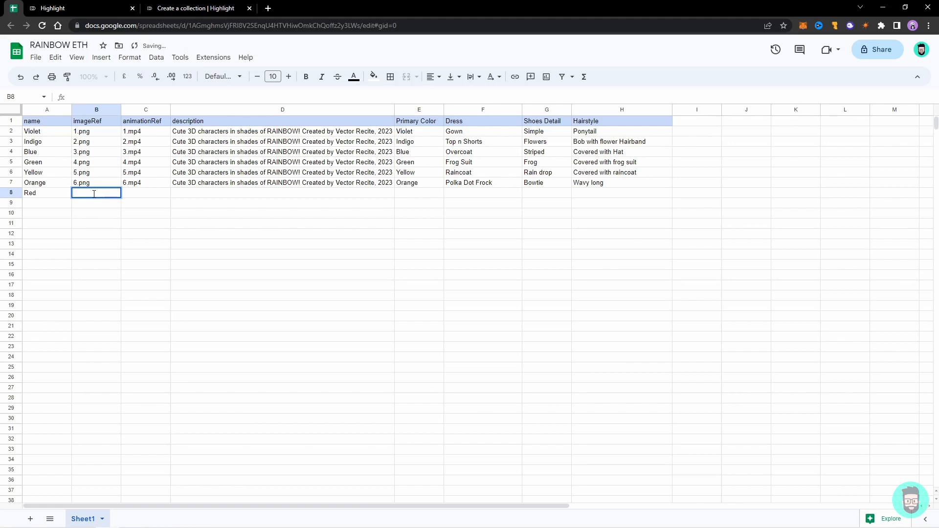
text(7.png)
key(Return)
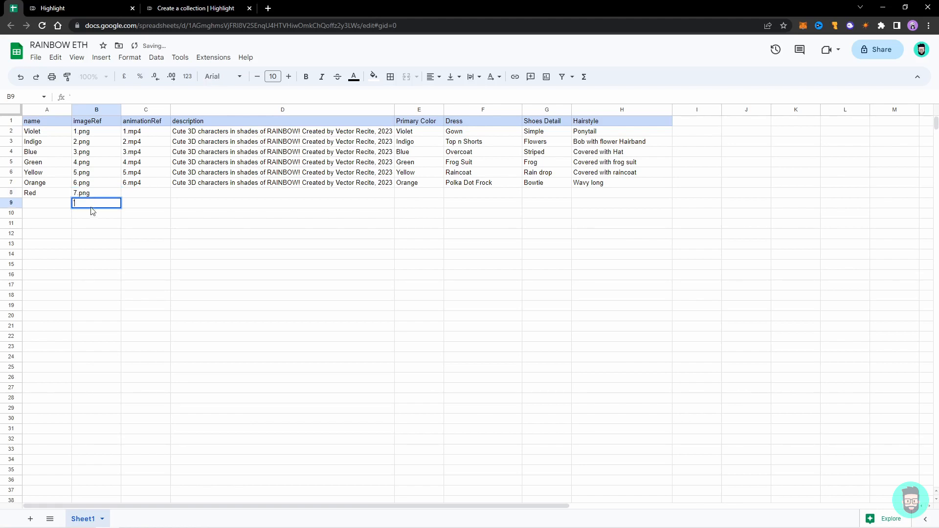
click(139, 194)
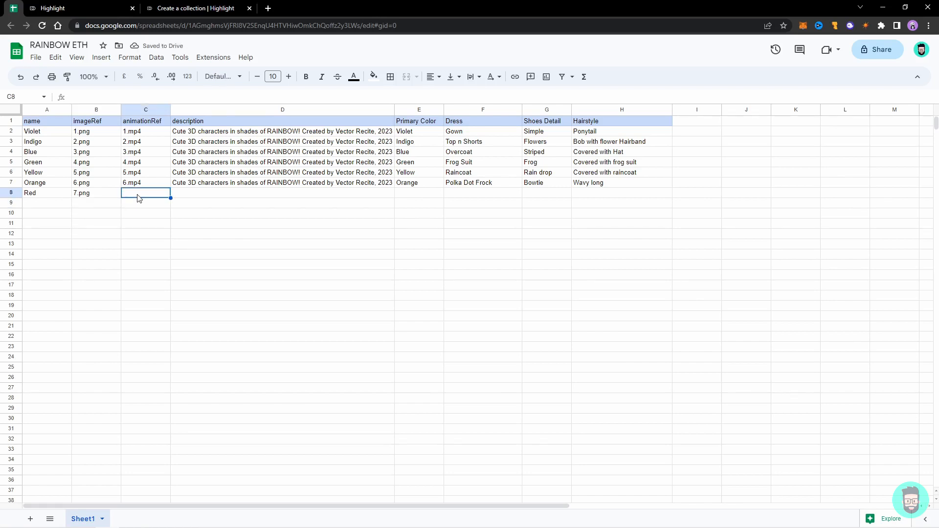
text(7.mp4)
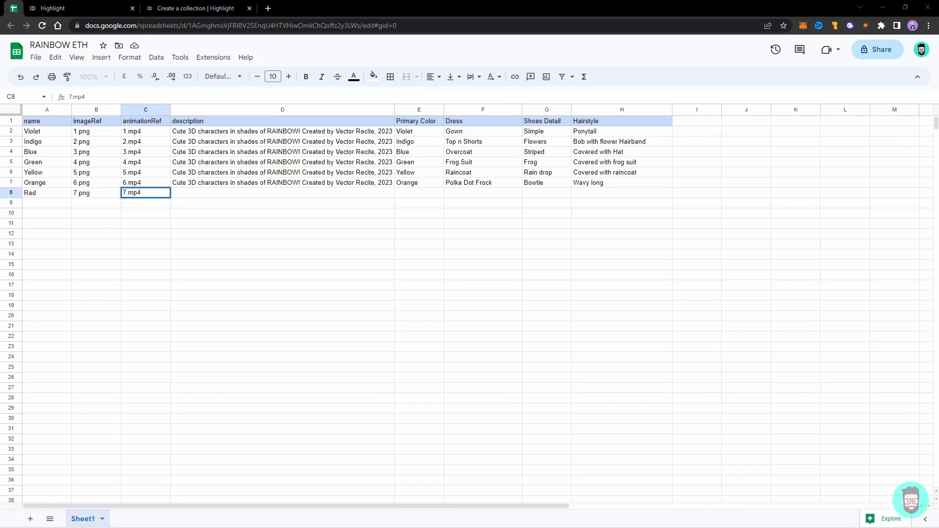
- Switch to File Explorer and check the seventh file's name in the animations and images folders against the new row
drag(938, 102, 636, 63)
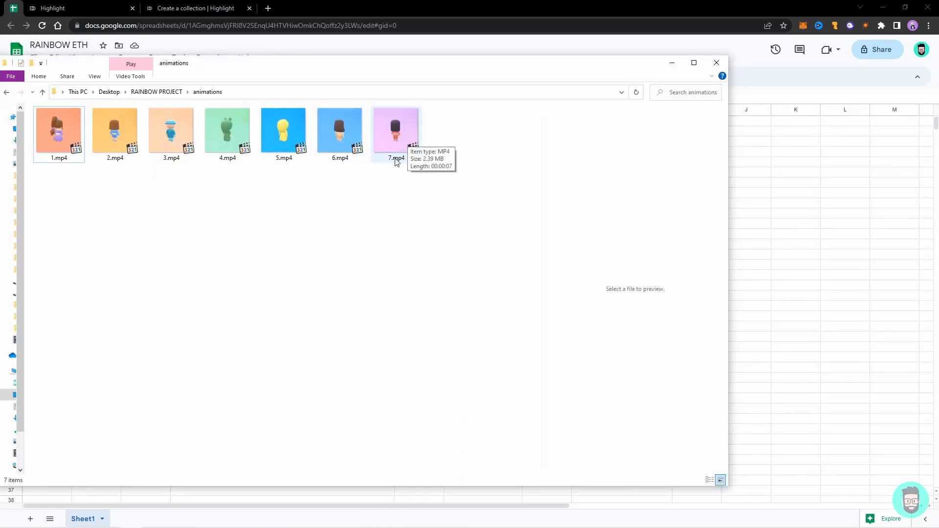
click(166, 94)
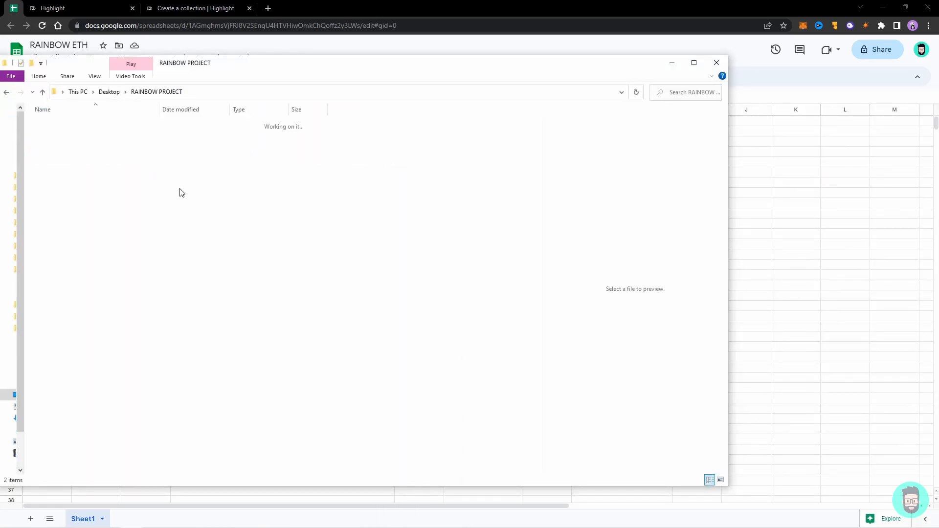
double_click(142, 135)
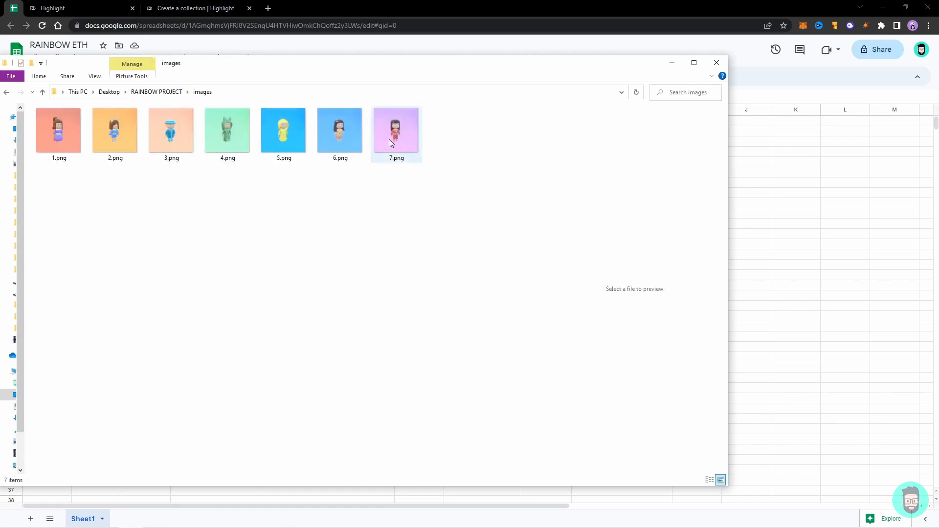
click(673, 64)
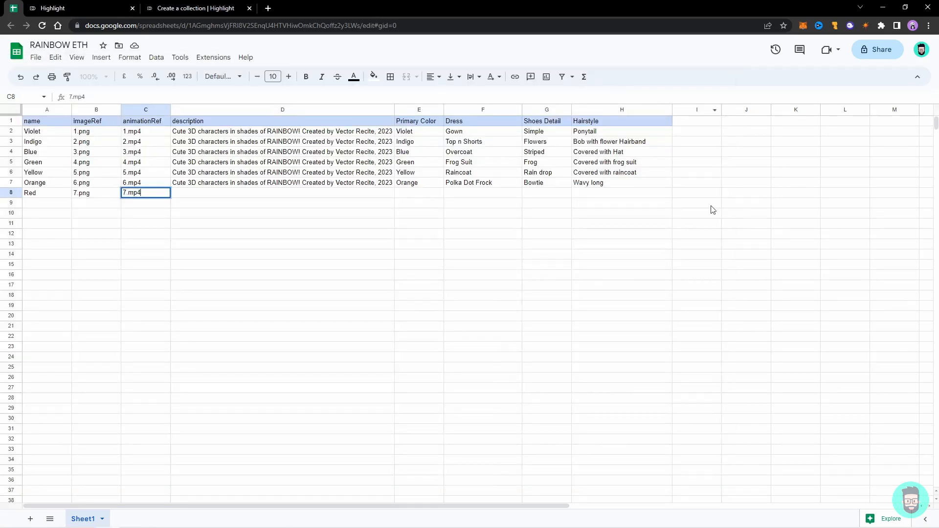
- Fill the Orange row's description down into the Red row and enter Red as its Primary Color
click(387, 184)
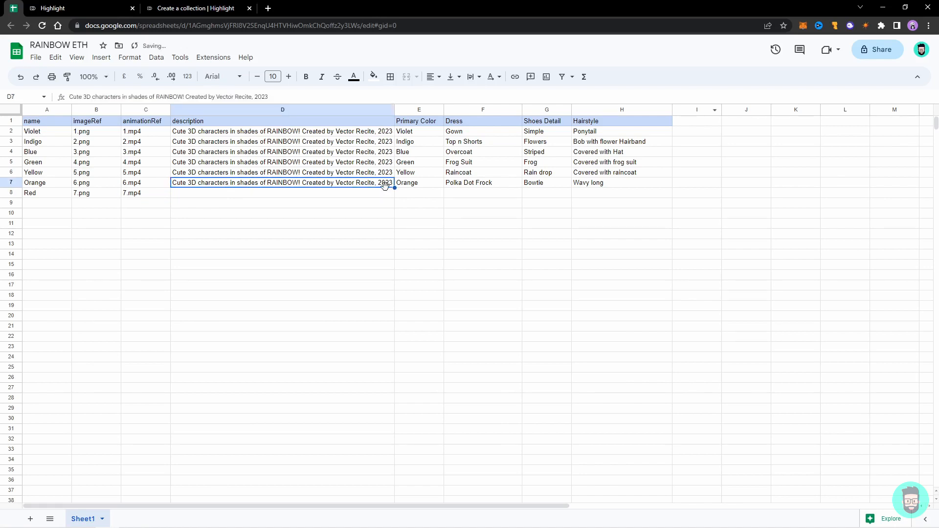
drag(394, 188, 420, 197)
double_click(419, 194)
text(Re)
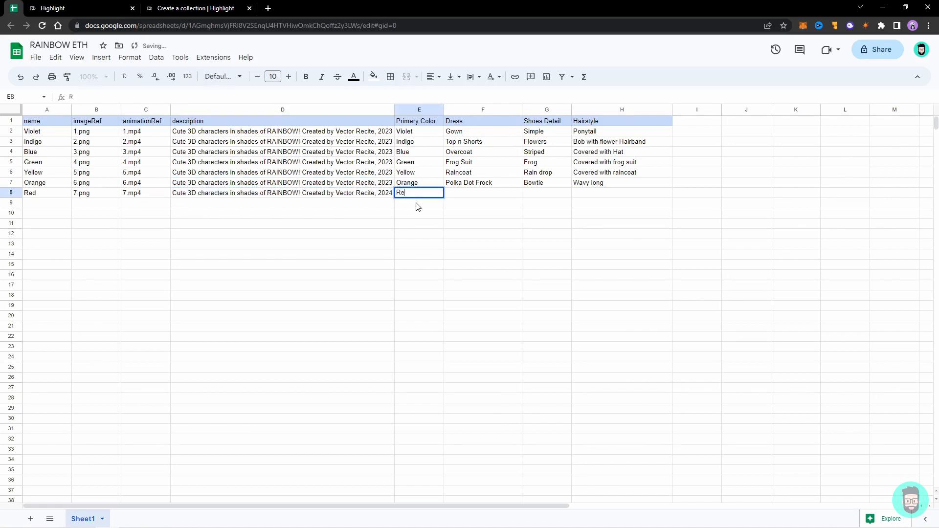
text(d)
- Complete the Red row with Dress Top n Pants, Shoes Detail Hearts and Hairstyle Straight long
double_click(479, 192)
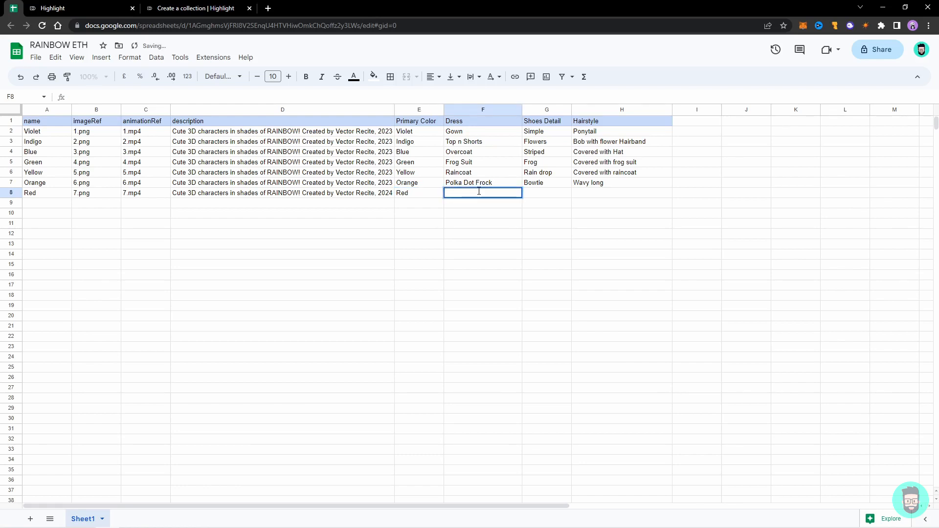
text(Top n Pants)
double_click(545, 194)
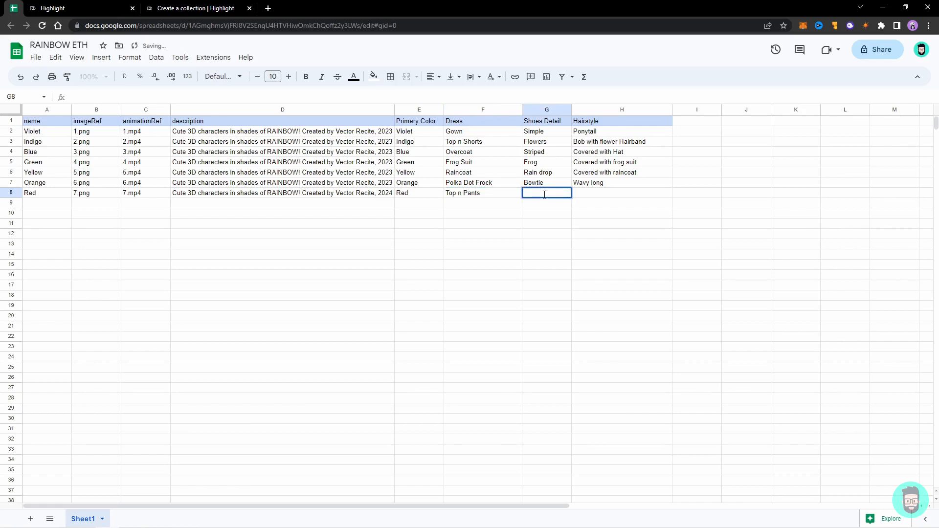
double_click(587, 195)
text(Stra)
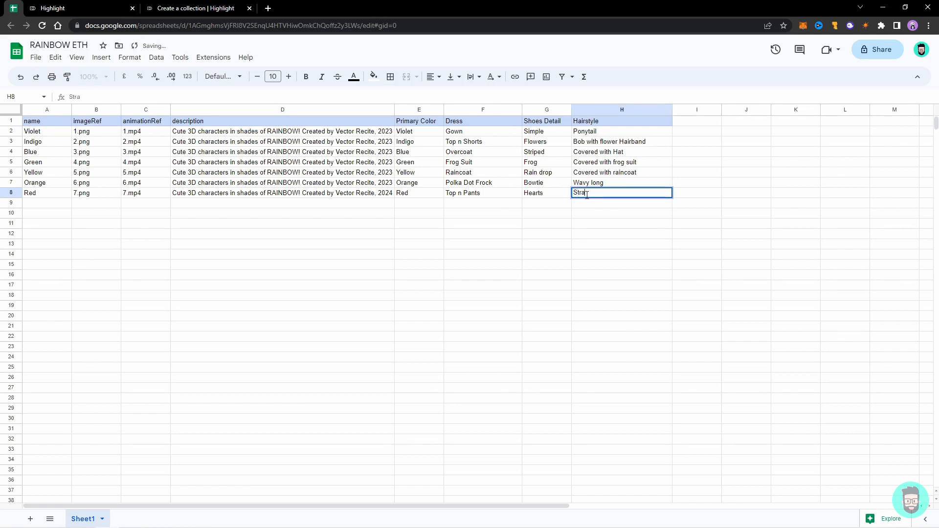
text(ight long)
key(ctrl+Return)
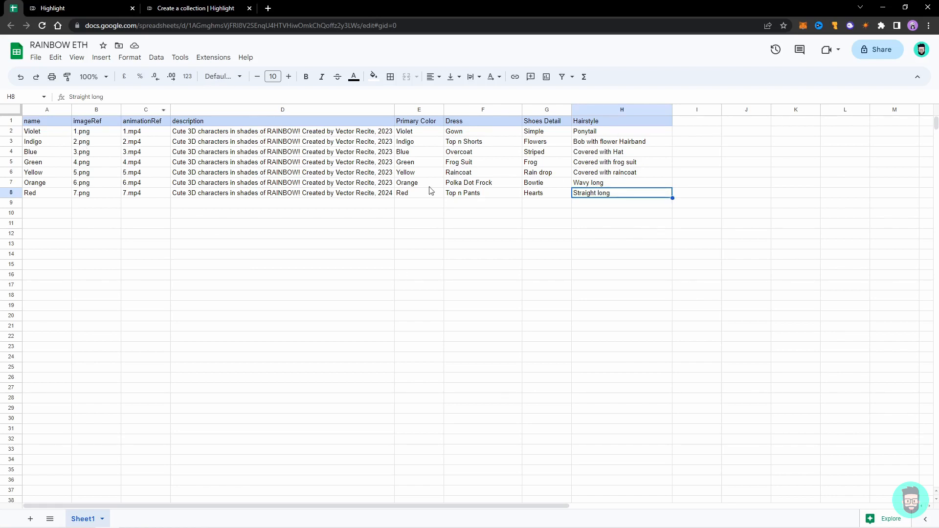
- Download the RAINBOW ETH sheet as a comma-separated values (.csv) file
click(38, 60)
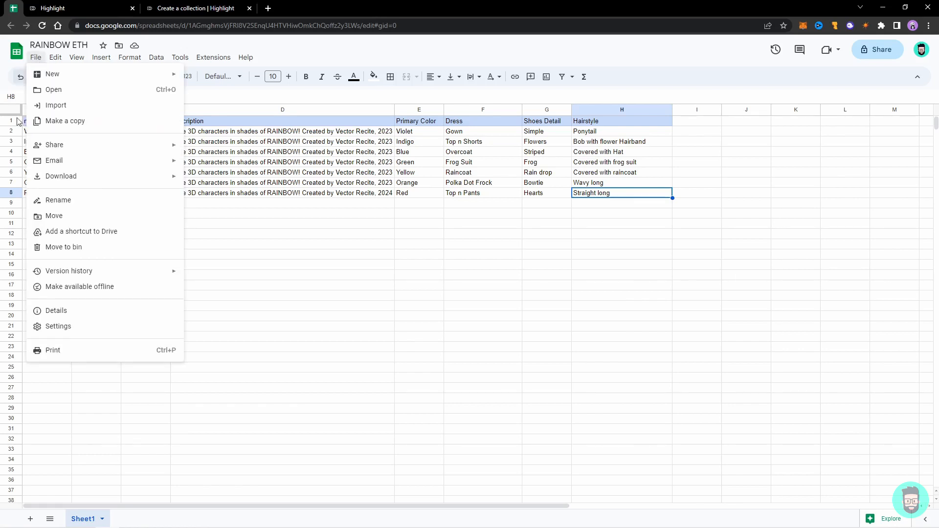
mouse_move(100, 178)
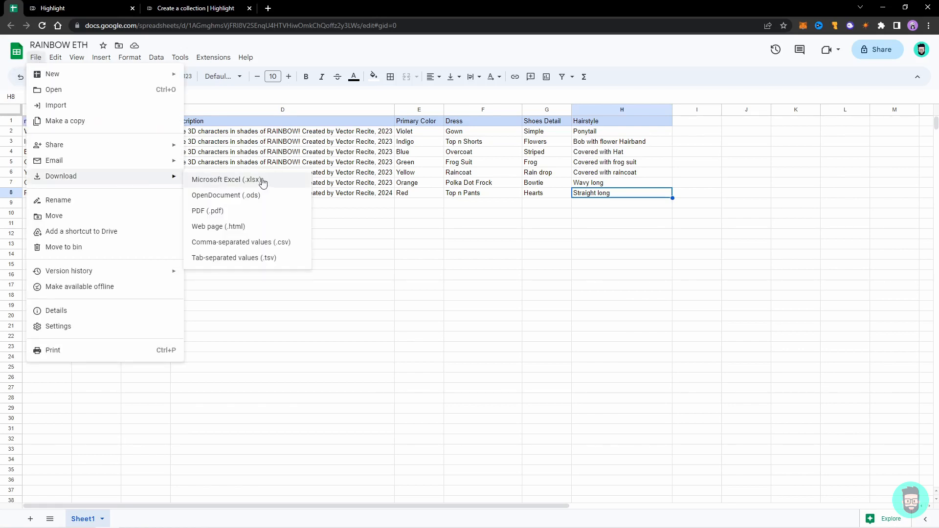
click(223, 243)
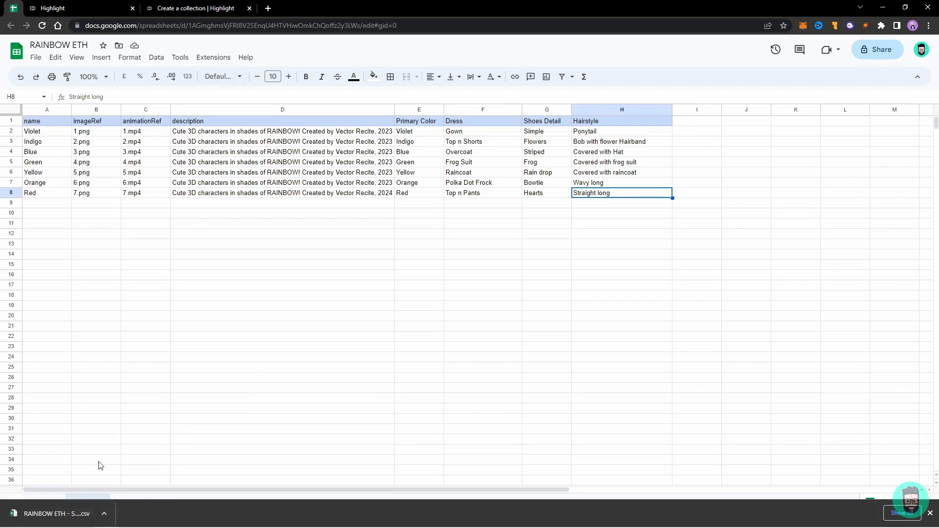
- Search Google for "csv to json" in a new browser tab and open the convertcsv.com CSV To JSON Converter
click(268, 8)
text(csv to json)
key(Return)
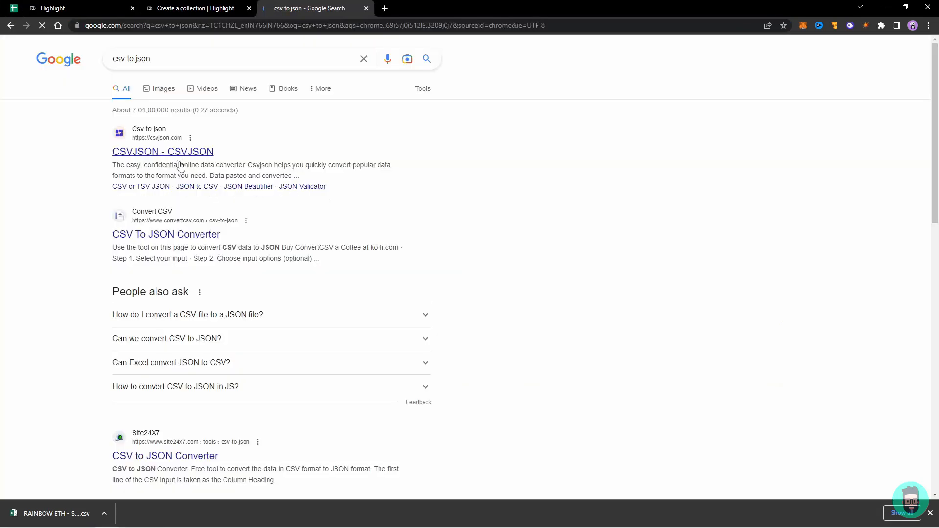
click(180, 239)
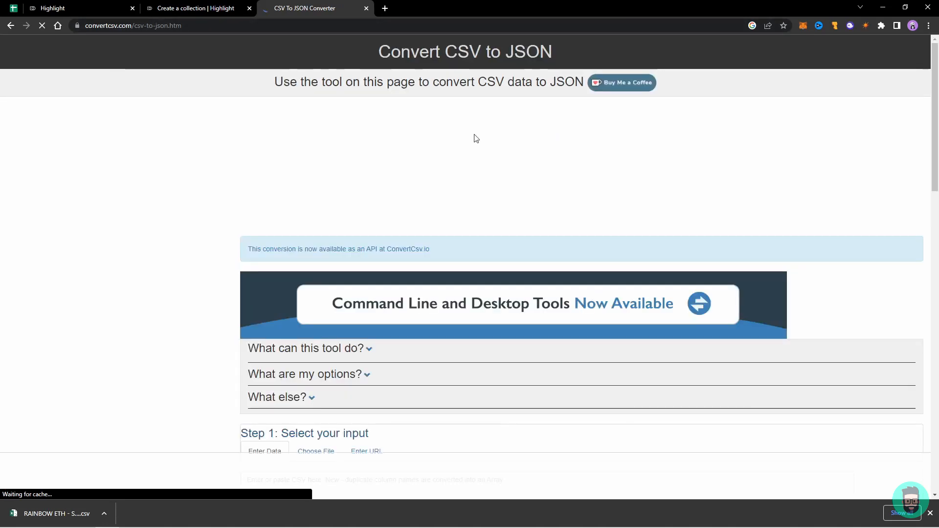
- Load the downloaded RAINBOW ETH Sheet1 CSV file as the converter's input, keeping the default encoding
scroll(447, 177, down, 5)
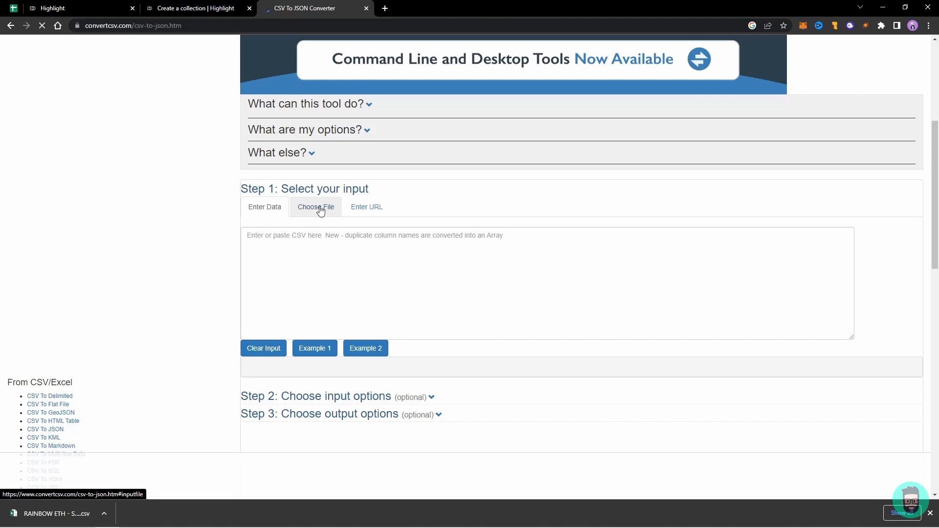
click(309, 212)
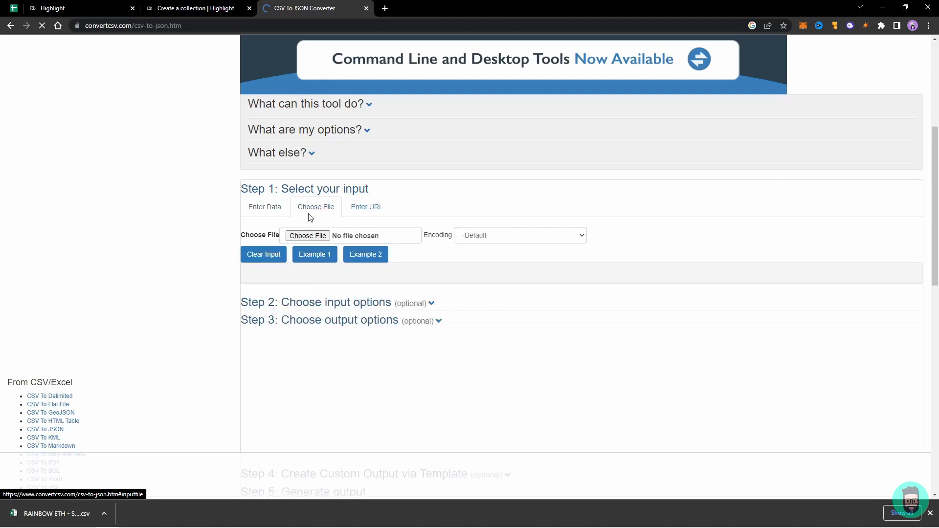
drag(178, 444, 325, 237)
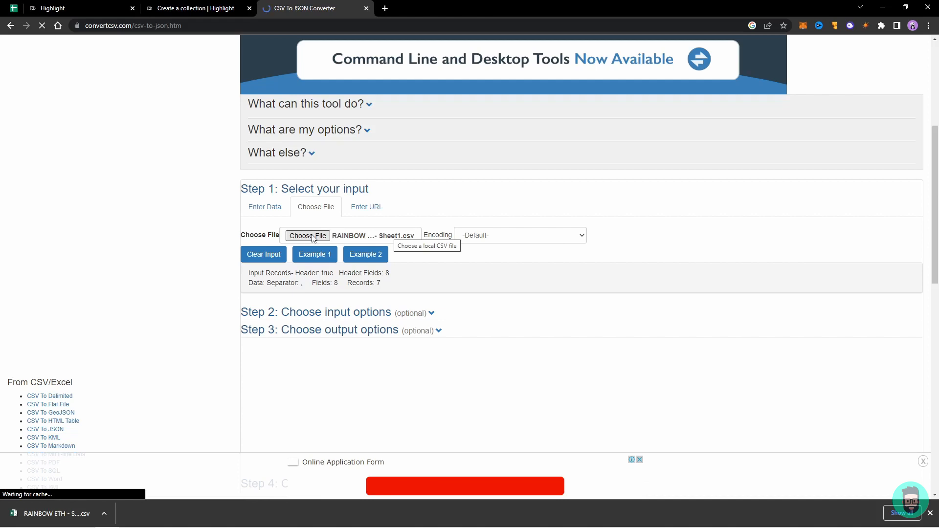
click(507, 237)
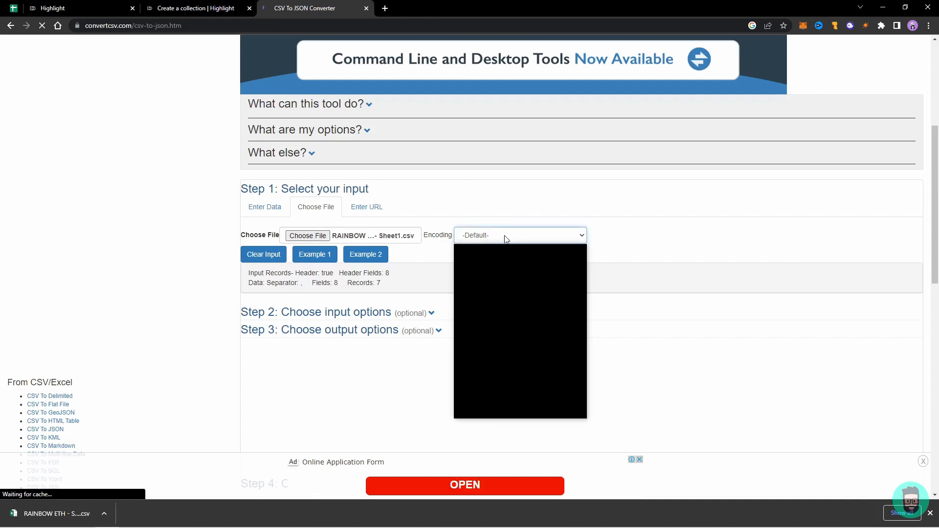
click(504, 237)
- Enlarge the Result Data box under Generate output and review the converted JSON entries
scroll(462, 210, down, 1)
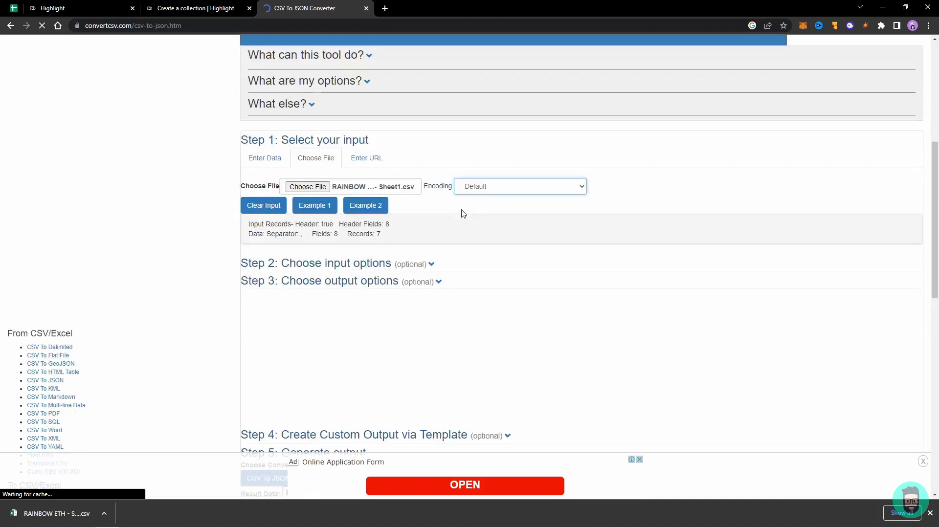
scroll(409, 225, down, 2)
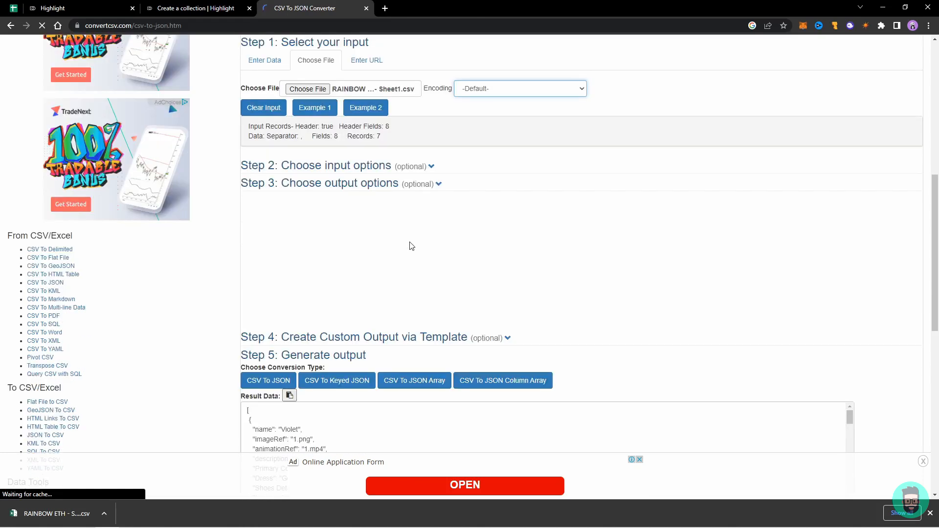
scroll(412, 246, down, 3)
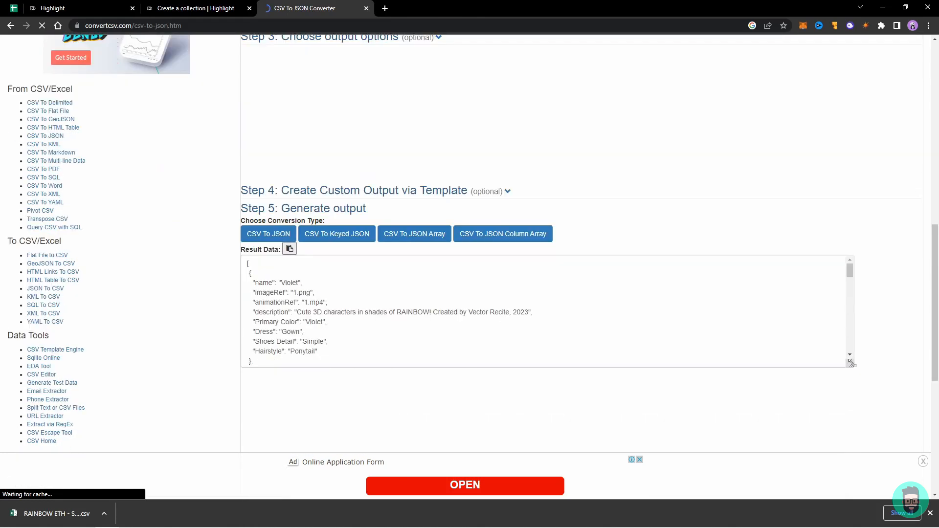
drag(852, 367, 862, 443)
scroll(382, 318, down, 1)
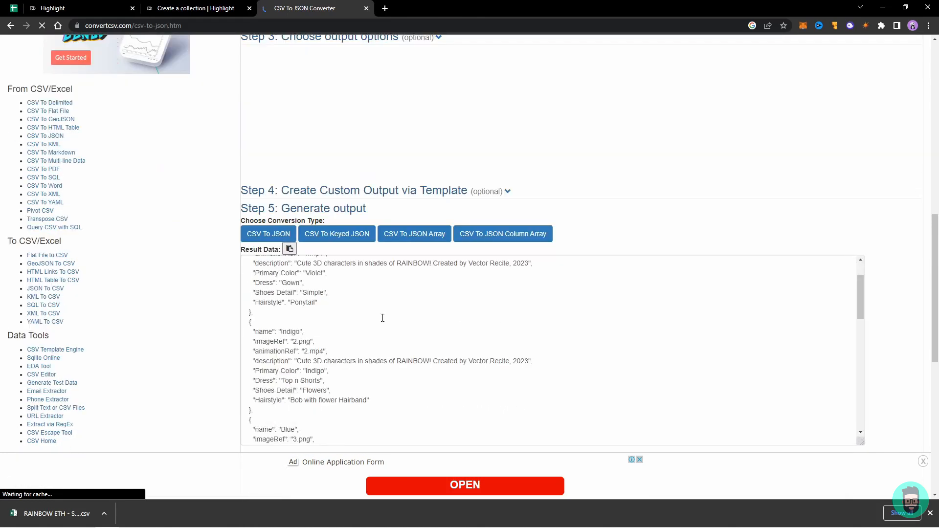
- Review the converted JSON entries and download the result as metadata.json
scroll(704, 217, down, 2)
scroll(306, 238, up, 4)
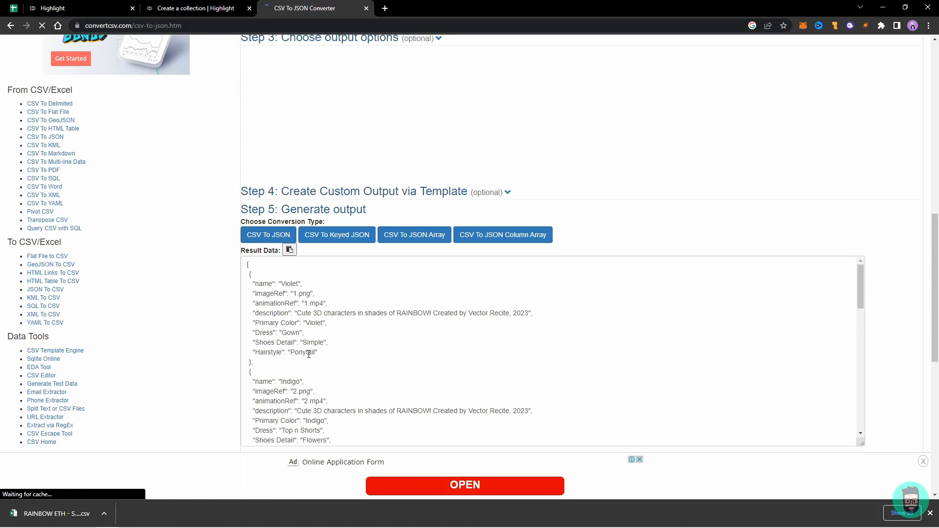
scroll(295, 333, down, 15)
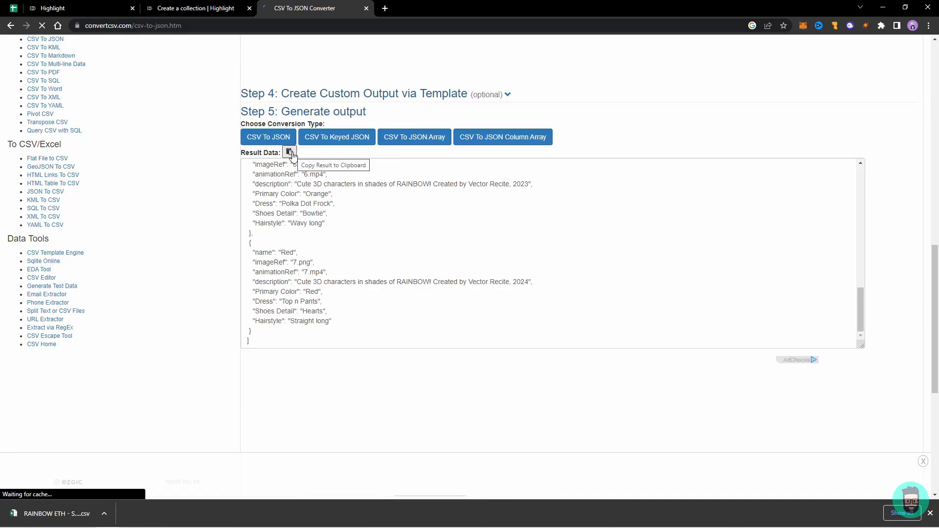
scroll(416, 303, down, 4)
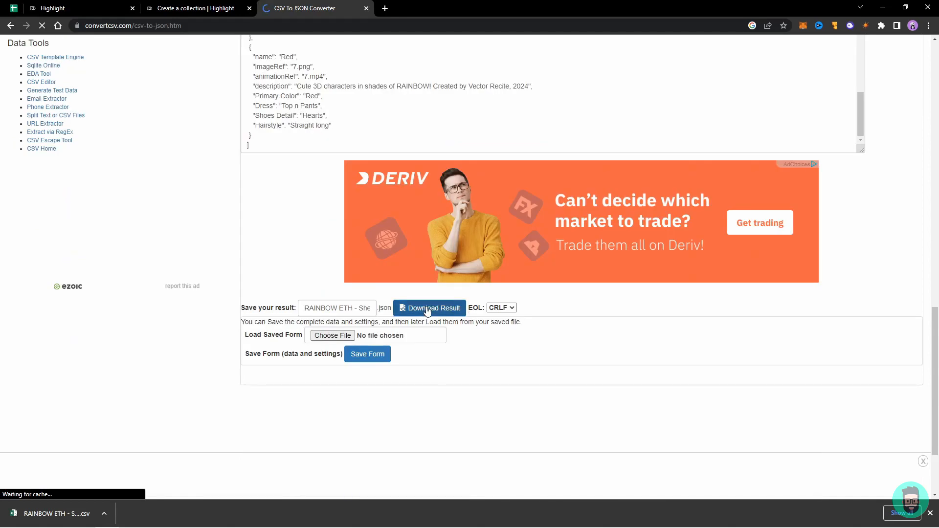
click(357, 307)
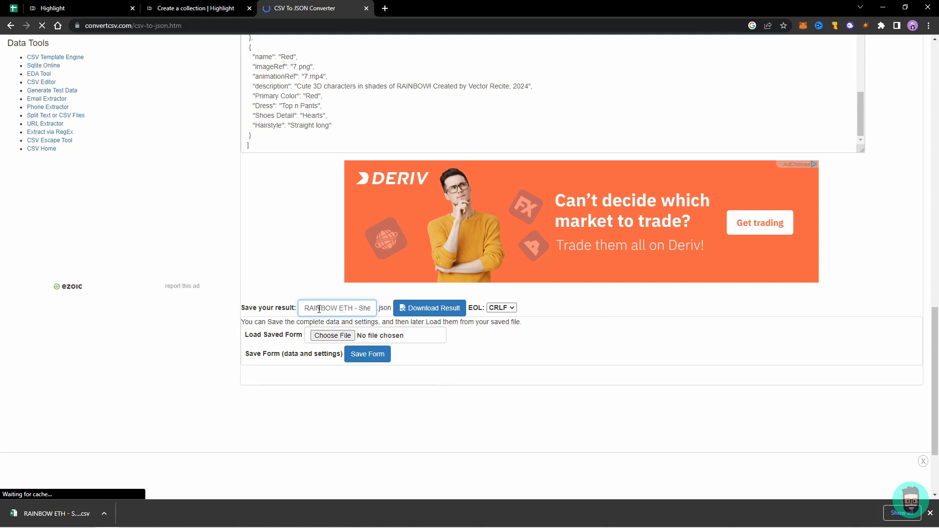
key(ctrl+a)
text(meta)
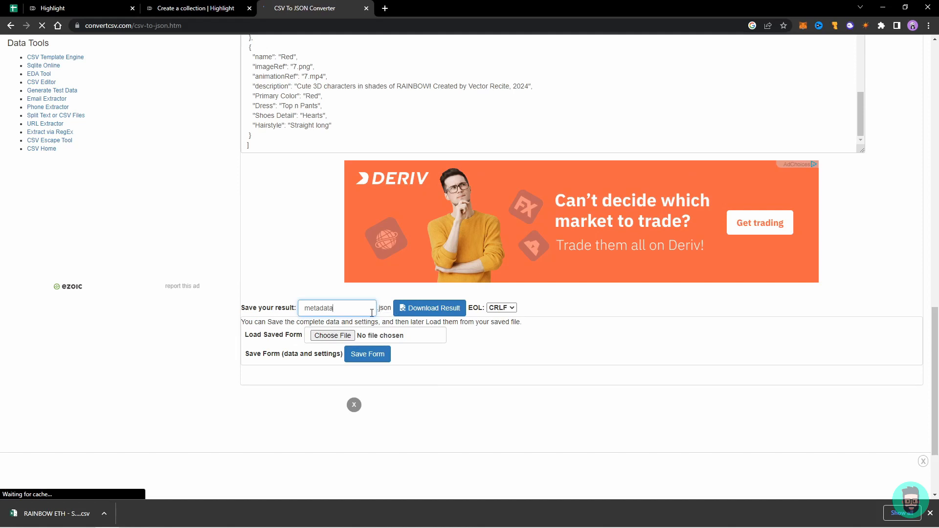
click(443, 310)
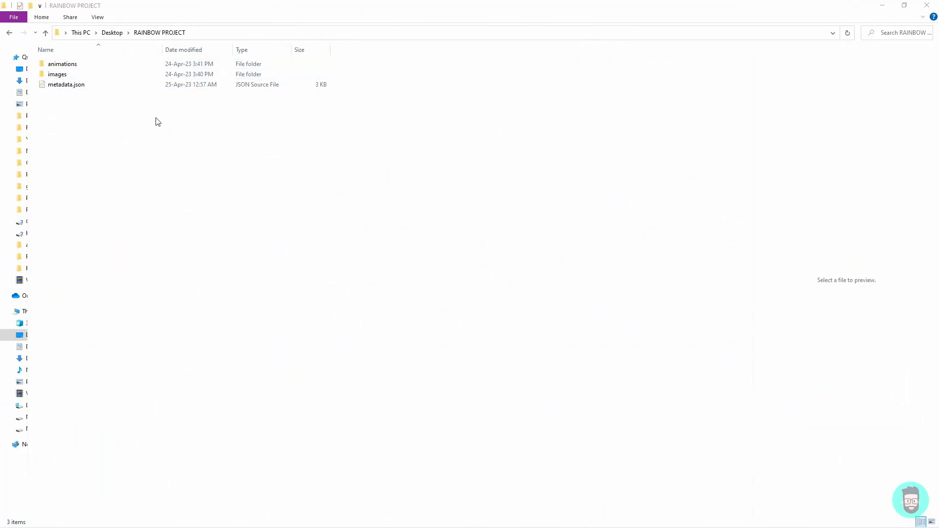
- In the RAINBOW PROJECT folder, compress the animations folder, images folder and metadata.json together into RAINBOW PROJECT.zip with 7-Zip
drag(158, 121, 60, 62)
right_click(71, 72)
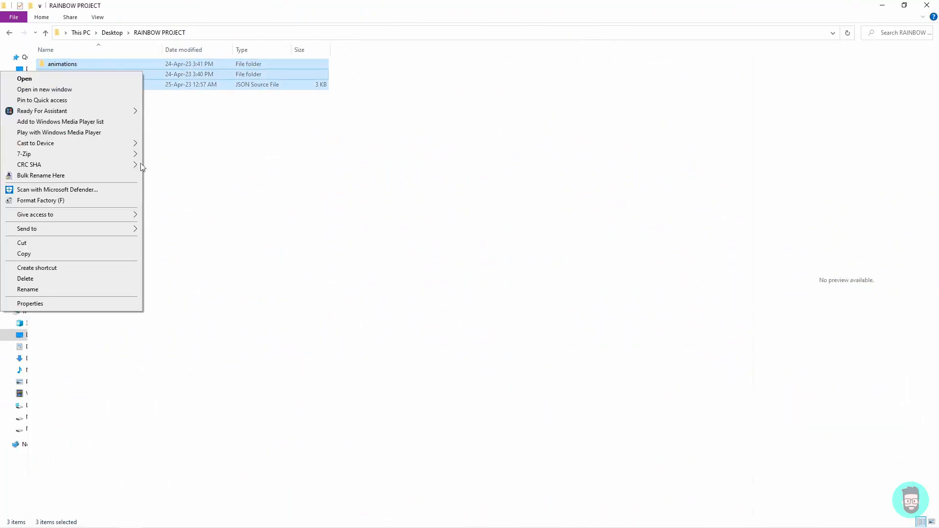
mouse_move(122, 157)
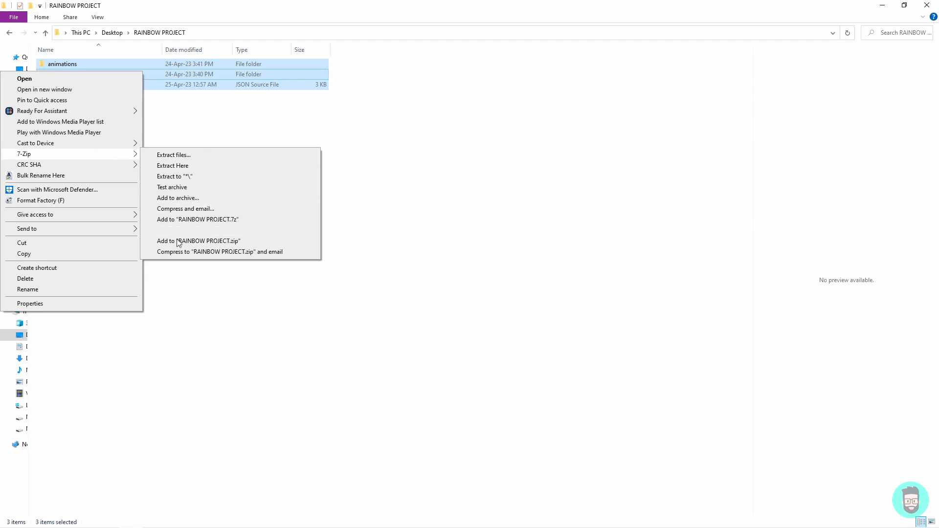
click(225, 243)
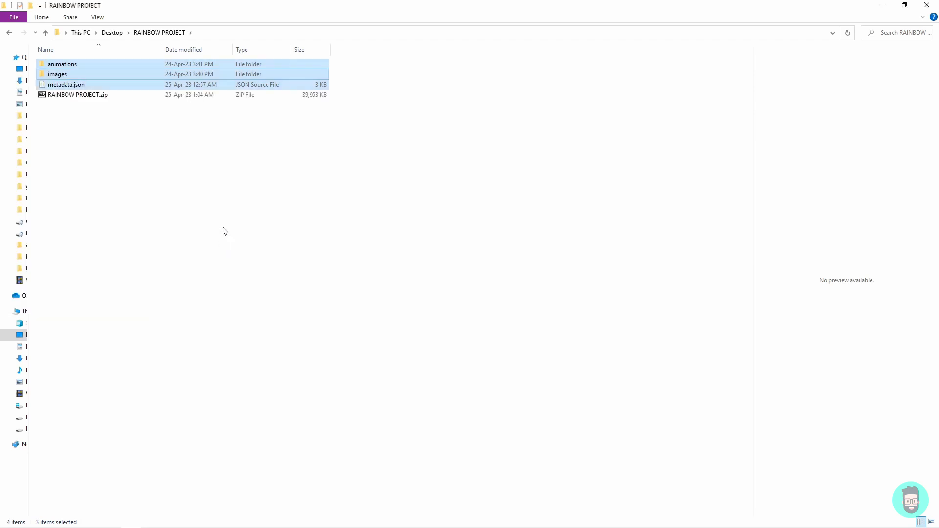
- Open RAINBOW PROJECT.zip and inspect its images folder, animations folder and metadata file
click(99, 102)
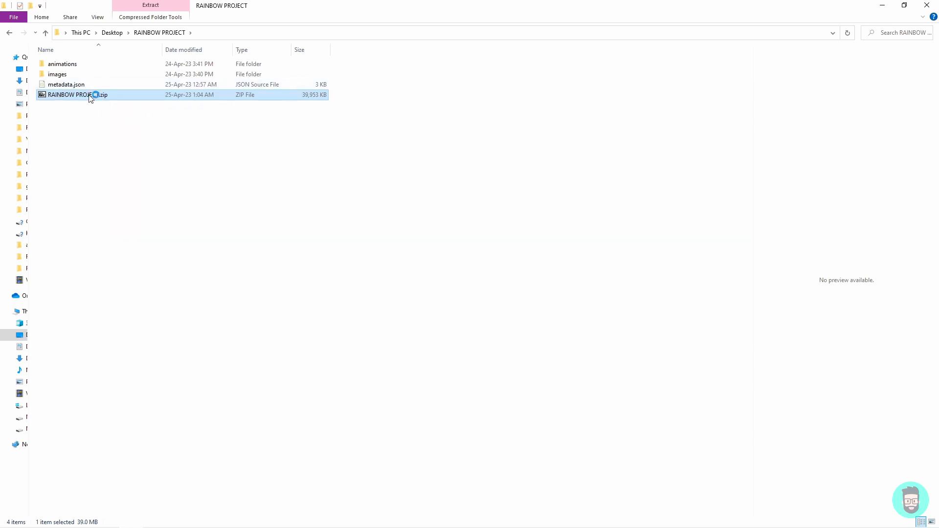
click(151, 124)
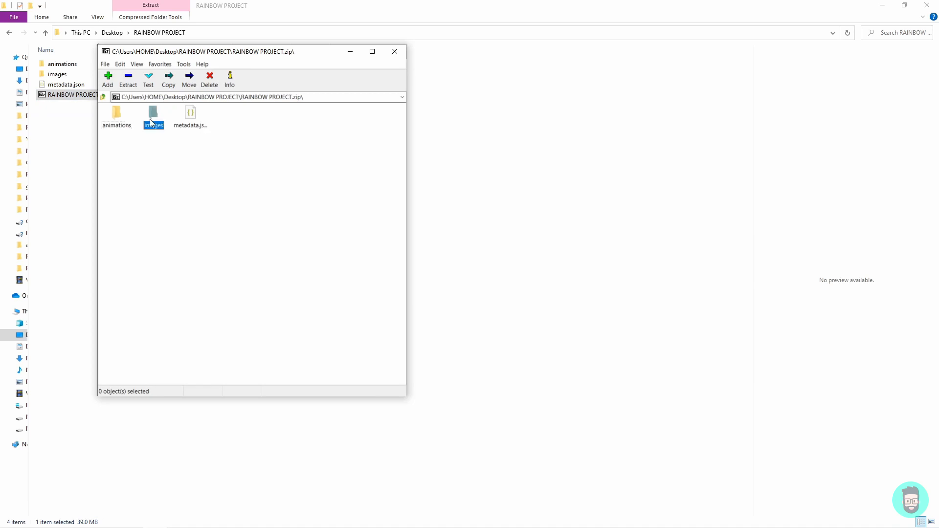
double_click(151, 124)
click(103, 97)
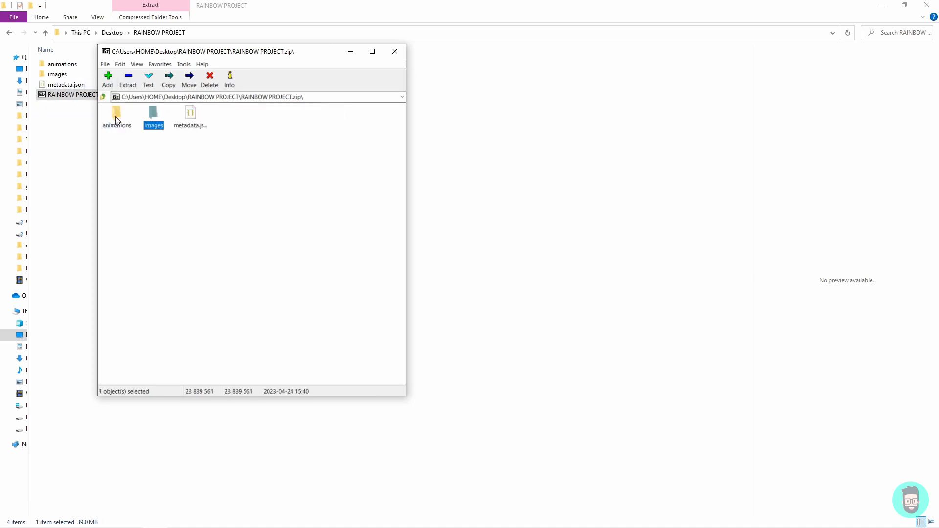
double_click(116, 116)
click(102, 97)
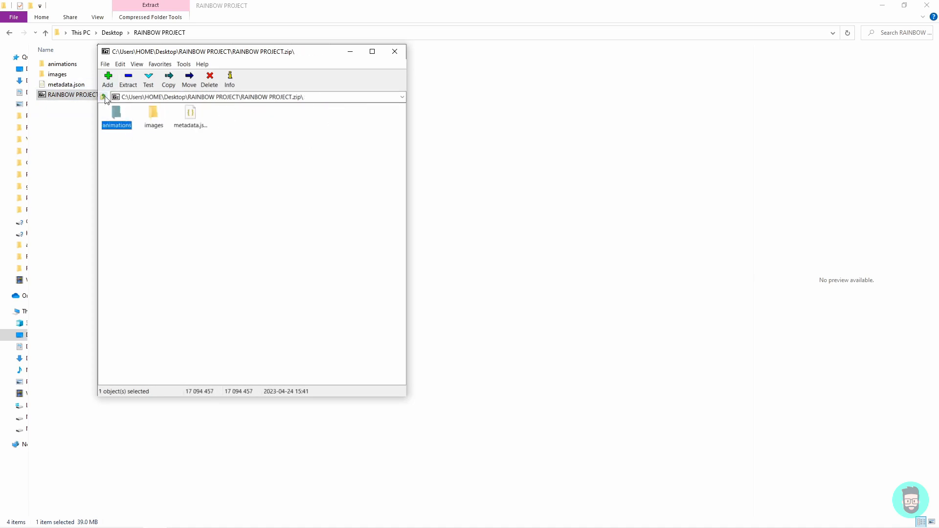
click(203, 128)
- Delete desktop.ini from the animations folder inside RAINBOW PROJECT.zip
double_click(115, 120)
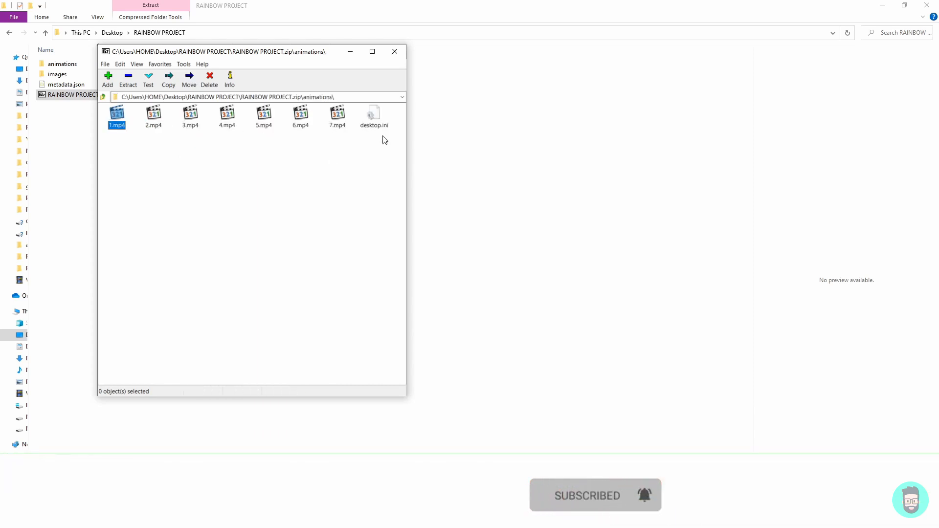
mouse_move(374, 148)
mouse_down()
mouse_move(376, 128)
mouse_move(384, 140)
mouse_up()
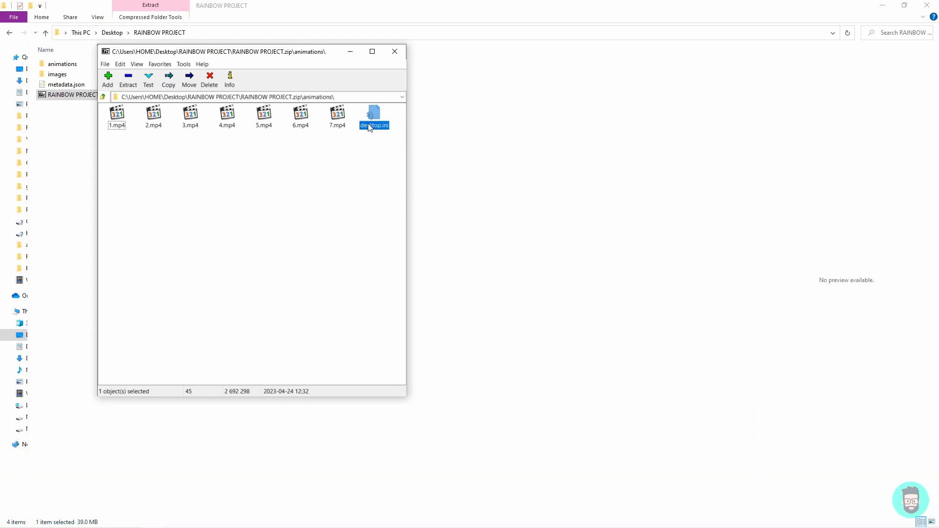
key(Delete)
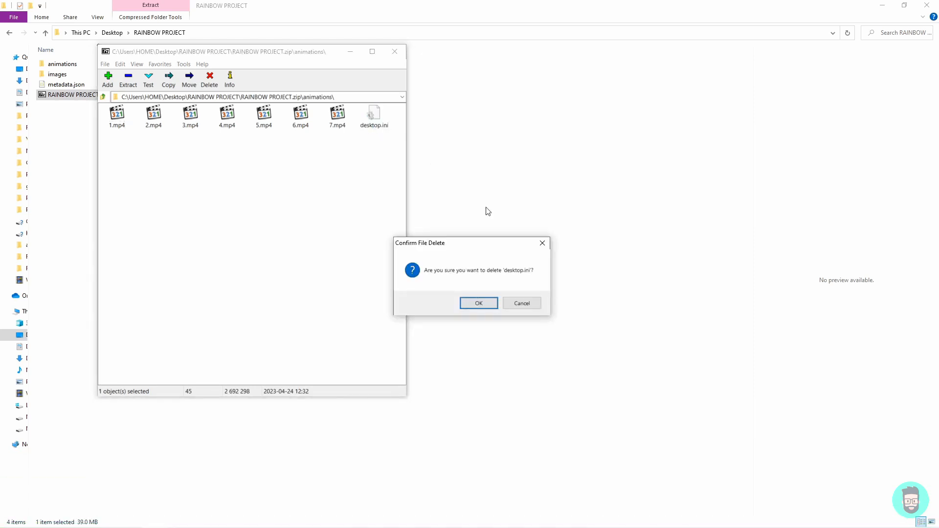
click(488, 304)
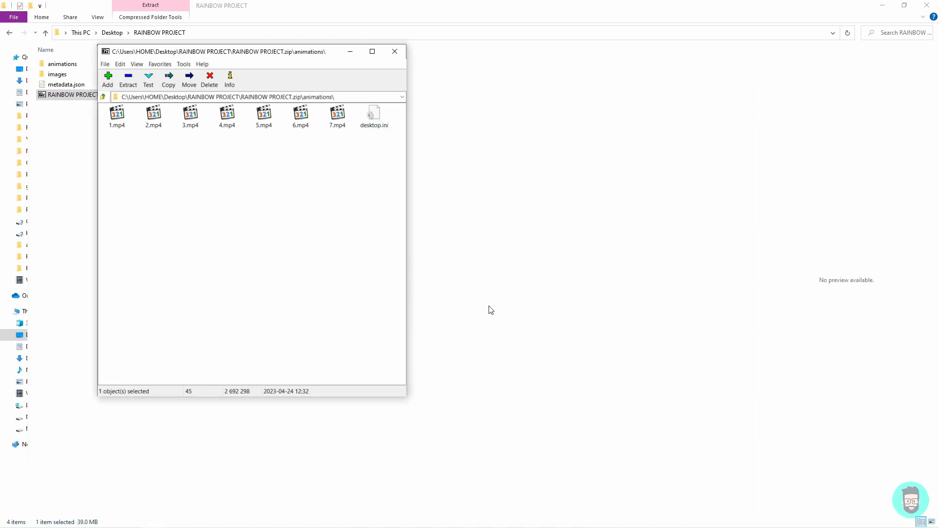
- Close and reopen RAINBOW PROJECT.zip to check the contents of its animations folder
click(394, 53)
double_click(82, 94)
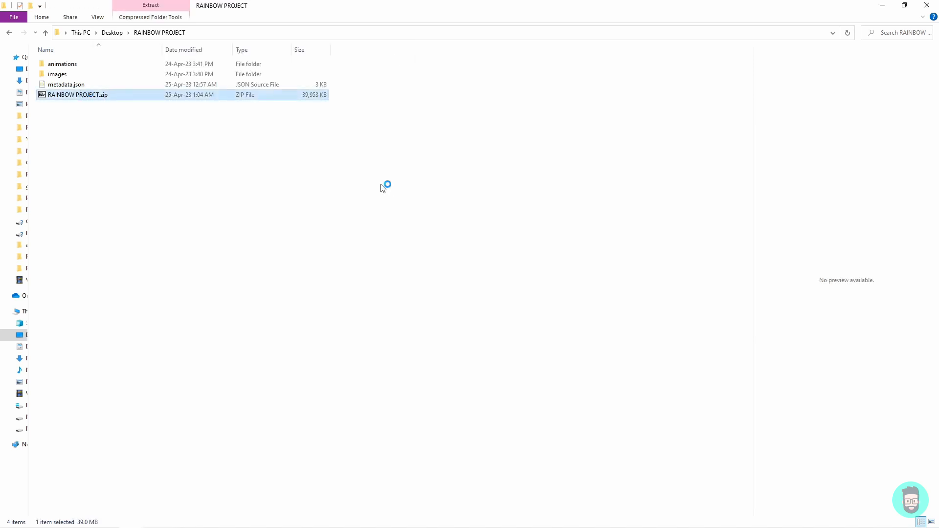
double_click(116, 116)
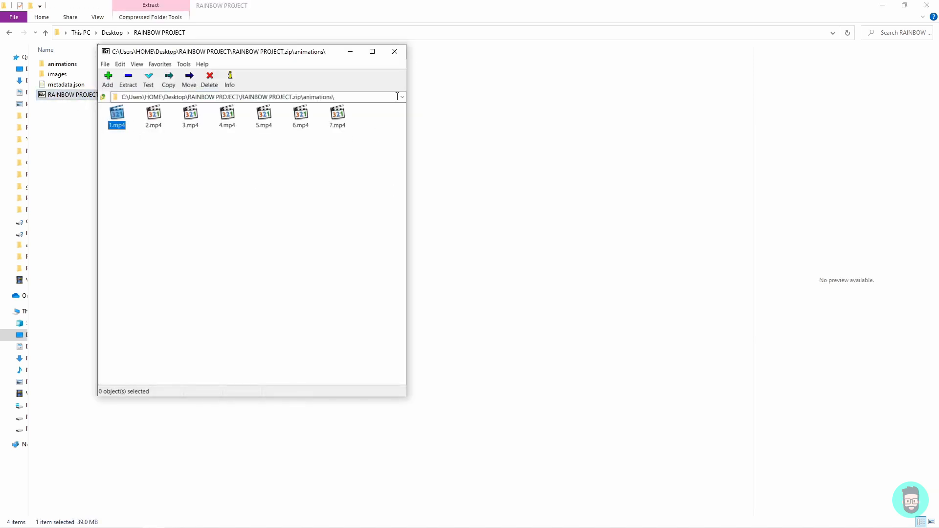
click(395, 52)
- Switch to Chrome, read the earlier upload errors on Highlight's Create a series page and upload RAINBOW PROJECT.zip as the series zip
mouse_move(190, 511)
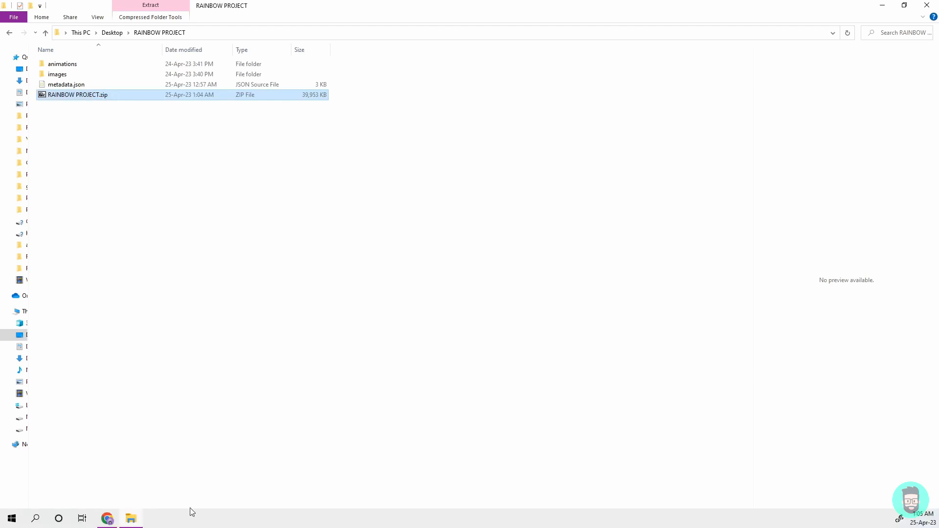
click(107, 519)
drag(362, 251, 625, 264)
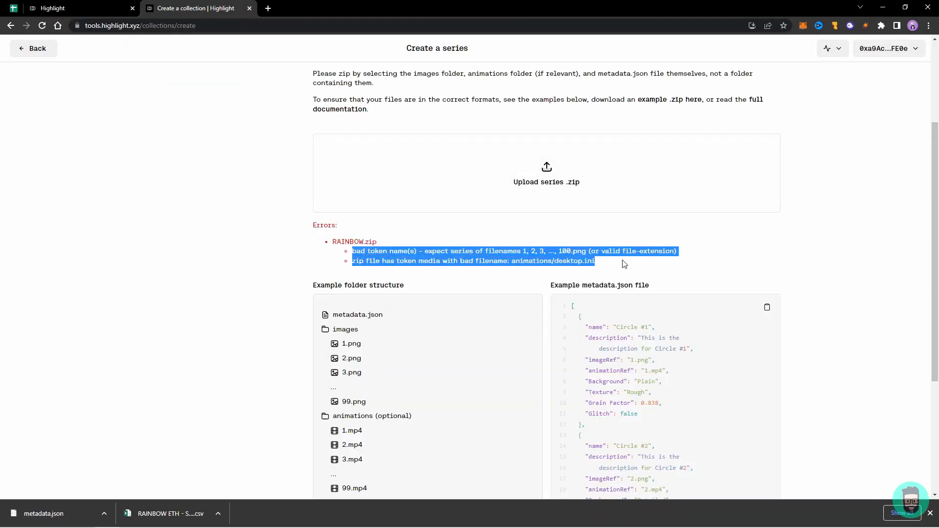
click(625, 265)
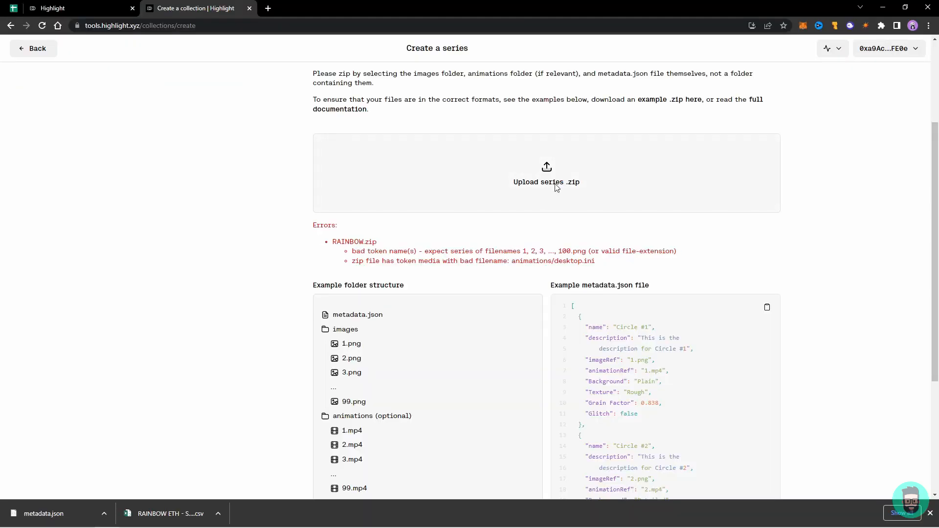
click(360, 190)
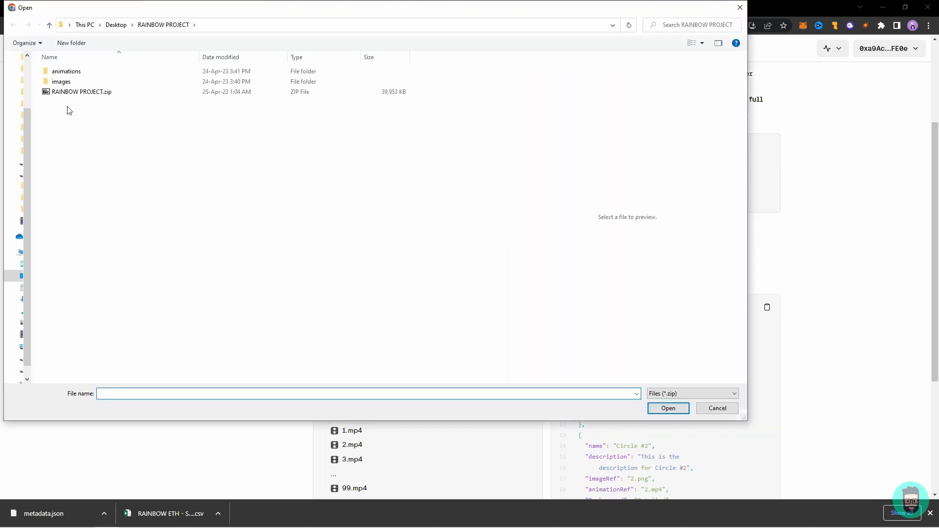
double_click(78, 92)
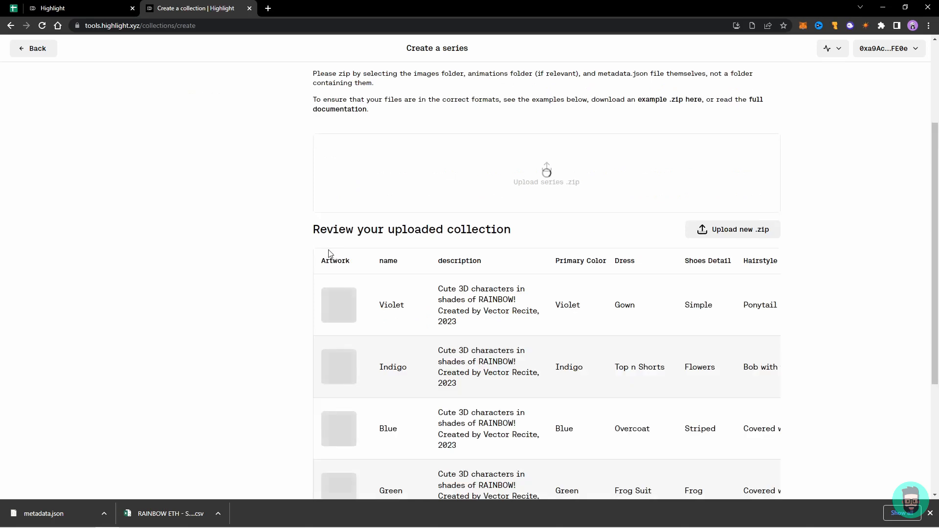
- Check the zip upload progress and look over the artwork, names and descriptions in the uploaded collection
scroll(328, 251, down, 2)
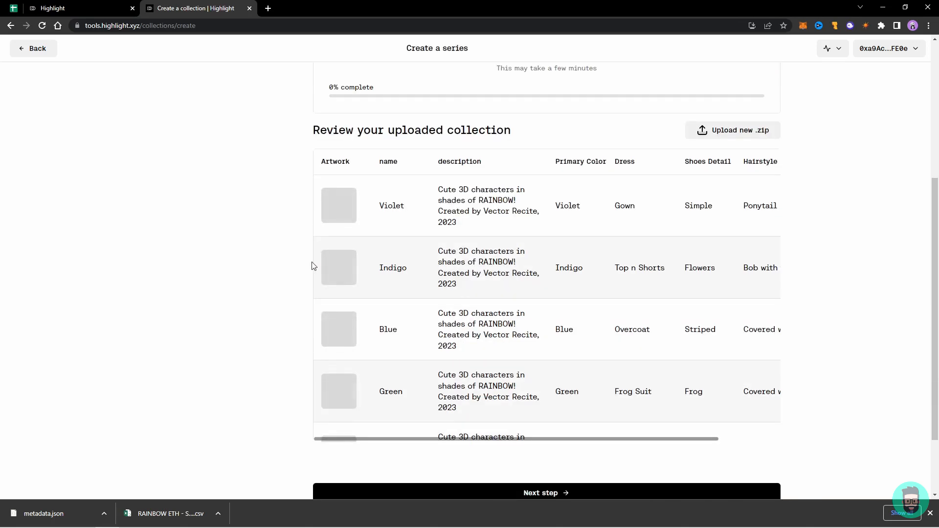
scroll(337, 208, up, 4)
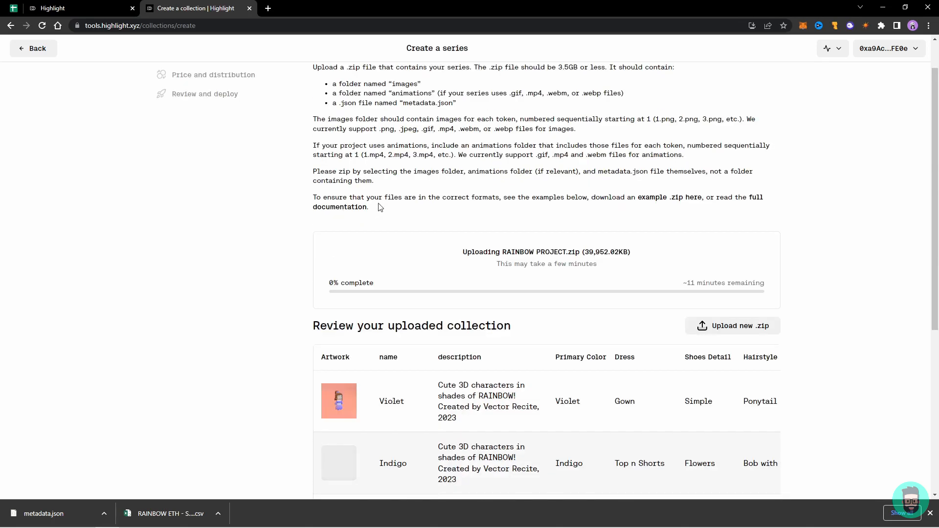
scroll(386, 213, up, 1)
scroll(494, 231, down, 2)
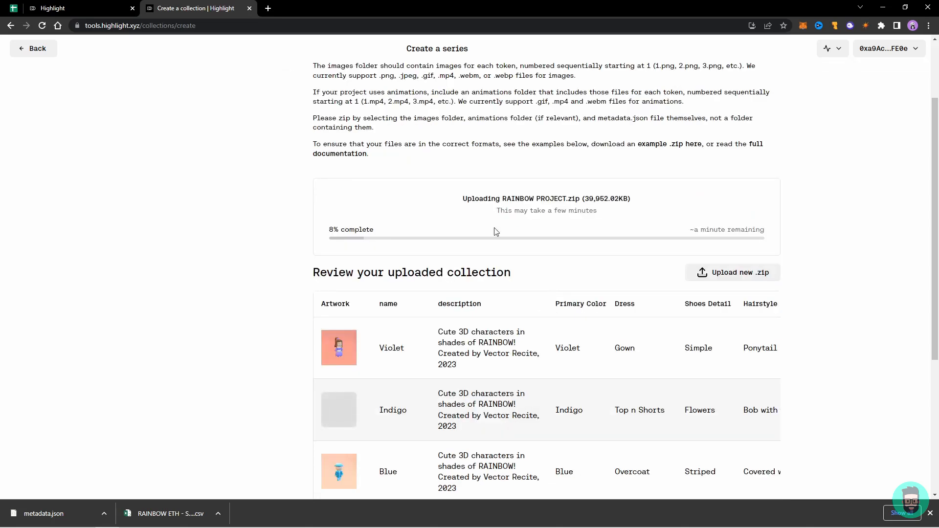
scroll(482, 216, down, 2)
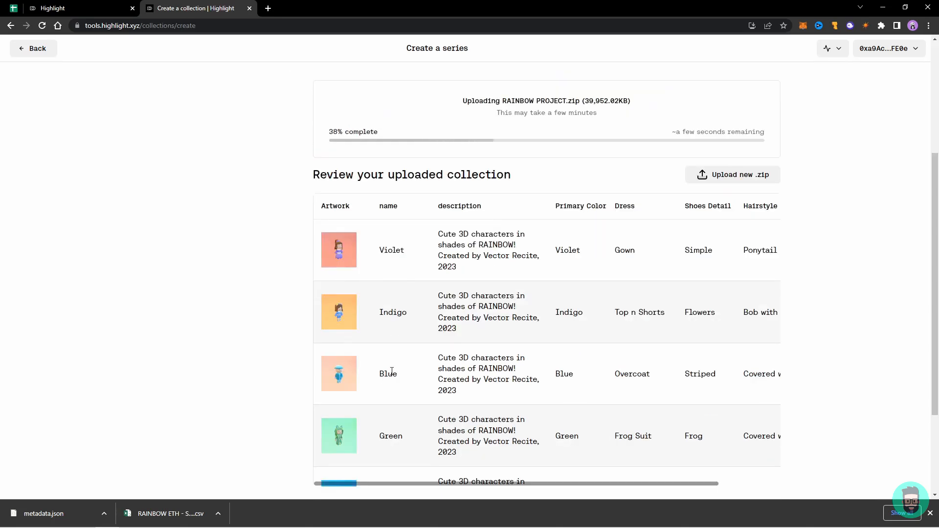
scroll(392, 372, down, 3)
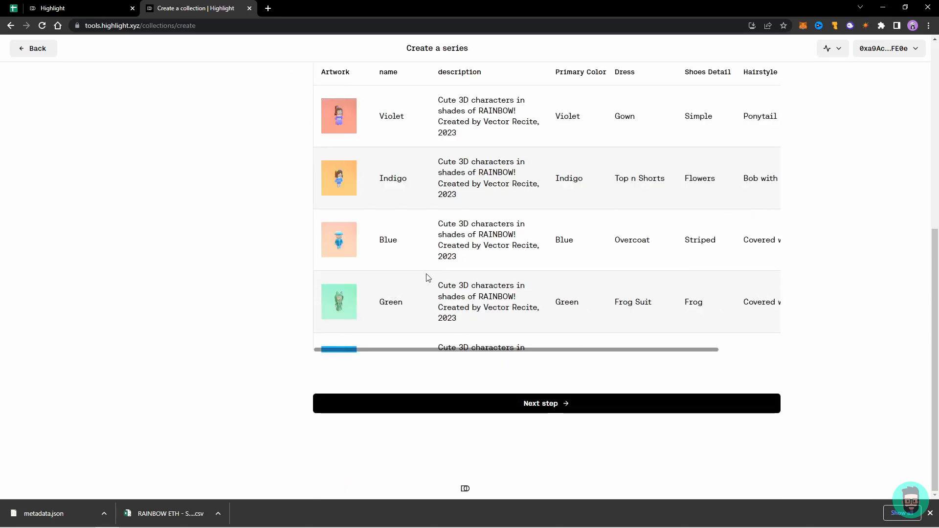
scroll(427, 278, up, 3)
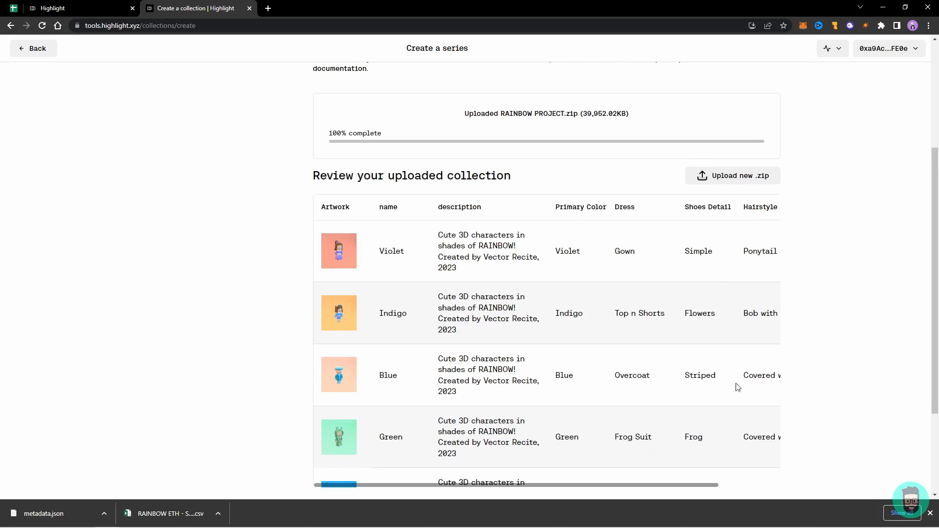
- Examine the collection table's remaining trait columns through Hairstyle and check the unzipping status of RAINBOW PROJECT.zip
scroll(681, 440, down, 2)
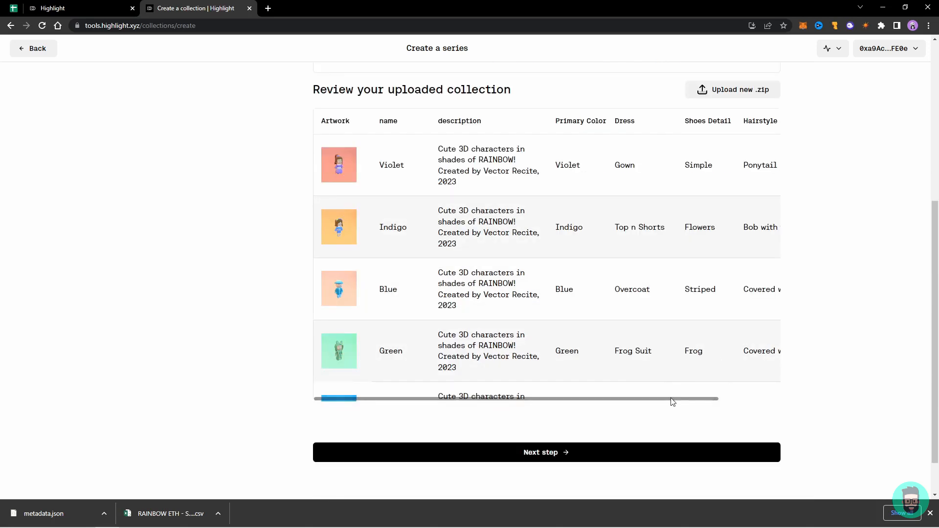
drag(672, 397, 750, 397)
scroll(497, 250, down, 1)
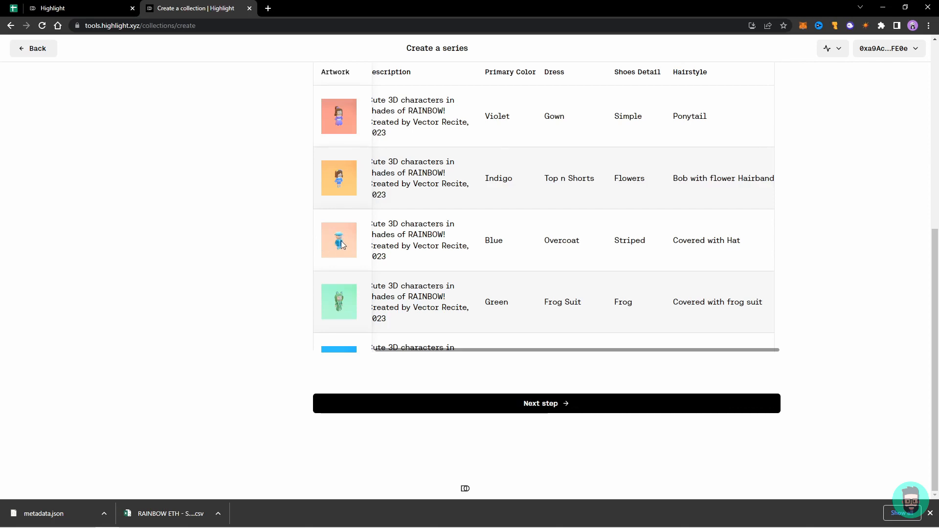
scroll(394, 247, up, 1)
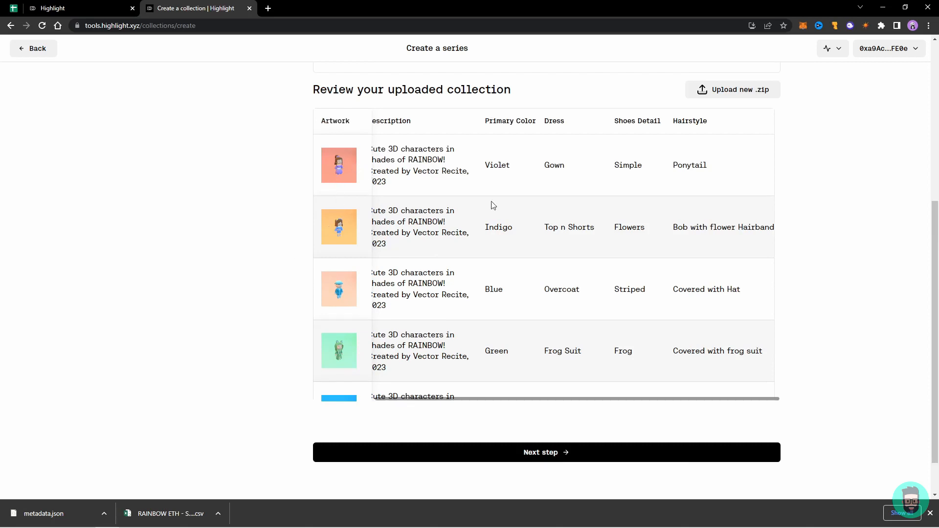
scroll(539, 230, up, 4)
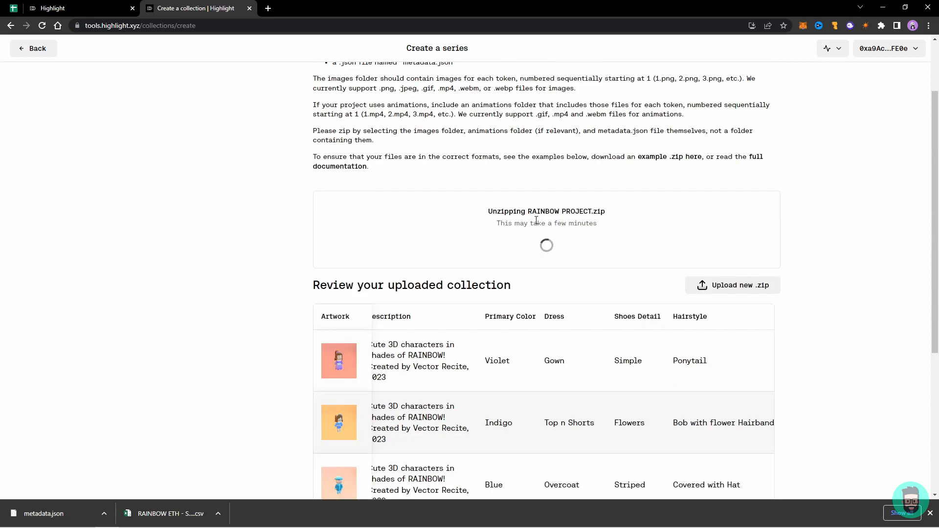
scroll(538, 228, down, 2)
scroll(538, 228, up, 2)
drag(489, 211, 608, 231)
scroll(562, 225, down, 4)
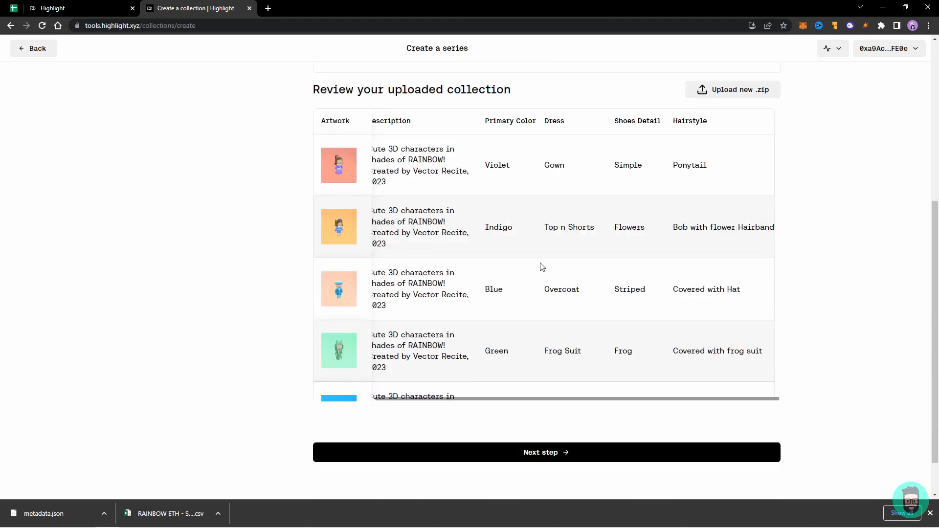
- Continue to the collection details and choose Ethereum Mainnet as the blockchain
scroll(483, 267, down, 1)
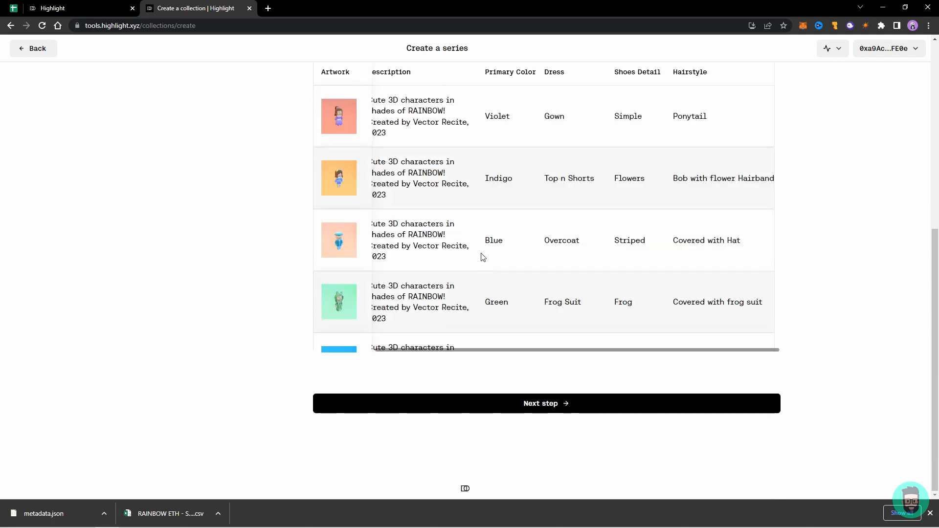
click(531, 404)
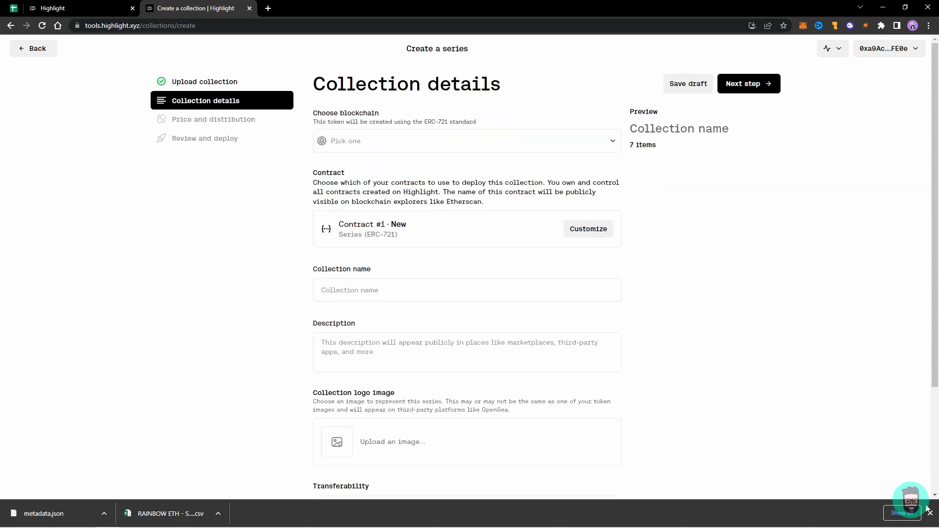
click(538, 141)
click(361, 168)
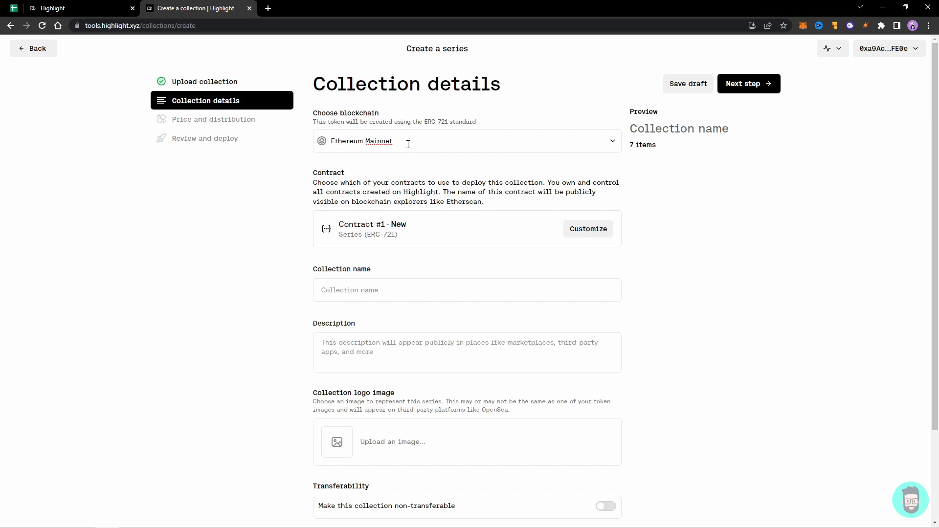
- Customize the new contract with the name "RAINBOW - Vector Recite" and create it
click(585, 231)
drag(391, 228, 301, 224)
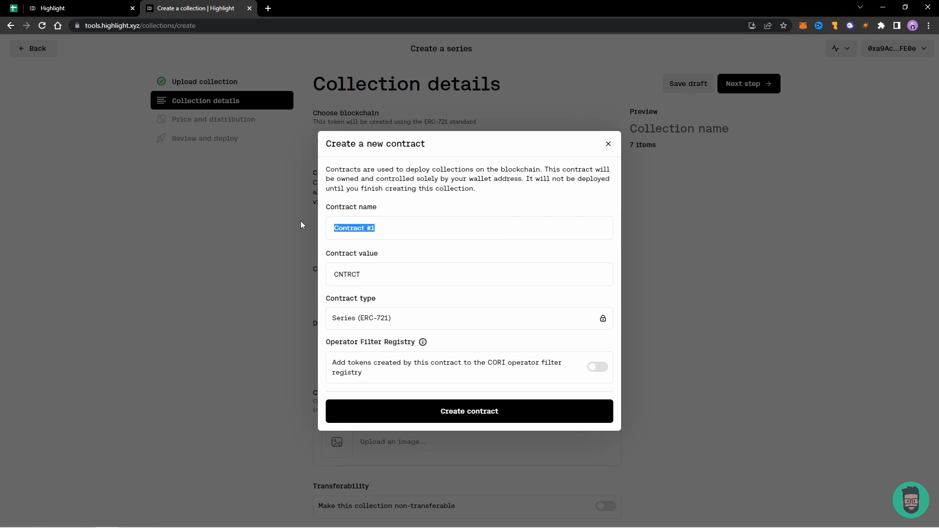
text(RAINBOW - Vector Recite)
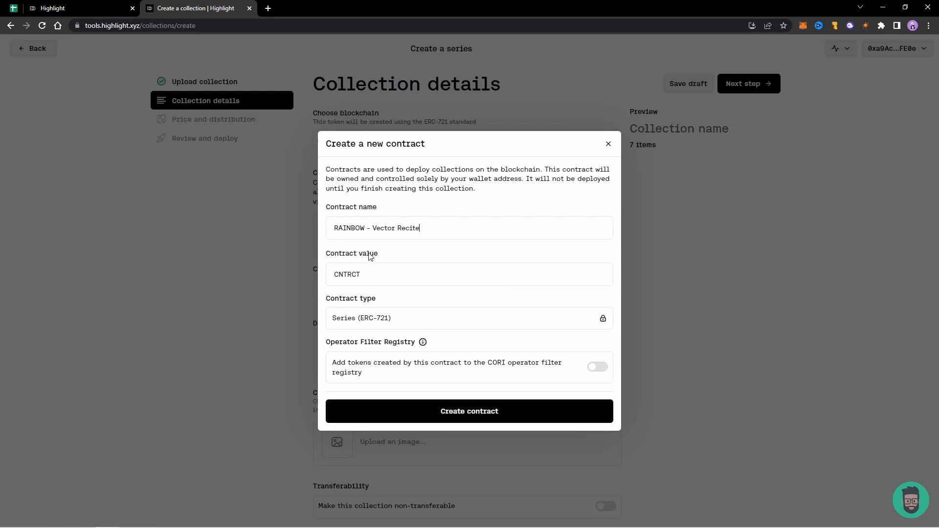
click(461, 413)
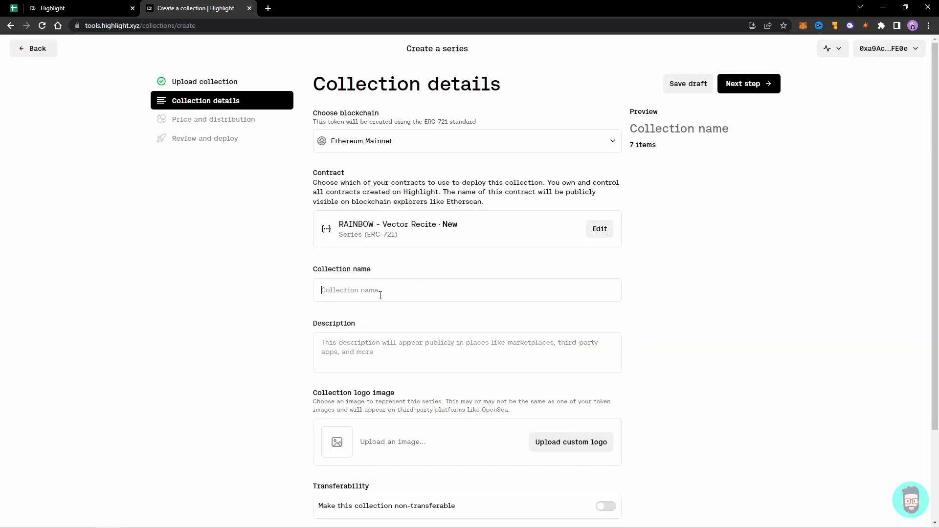
- Name the collection RAINBOW and fill its description with the text copied from cell D2 of the RAINBOW ETH spreadsheet
text(RAINBOW)
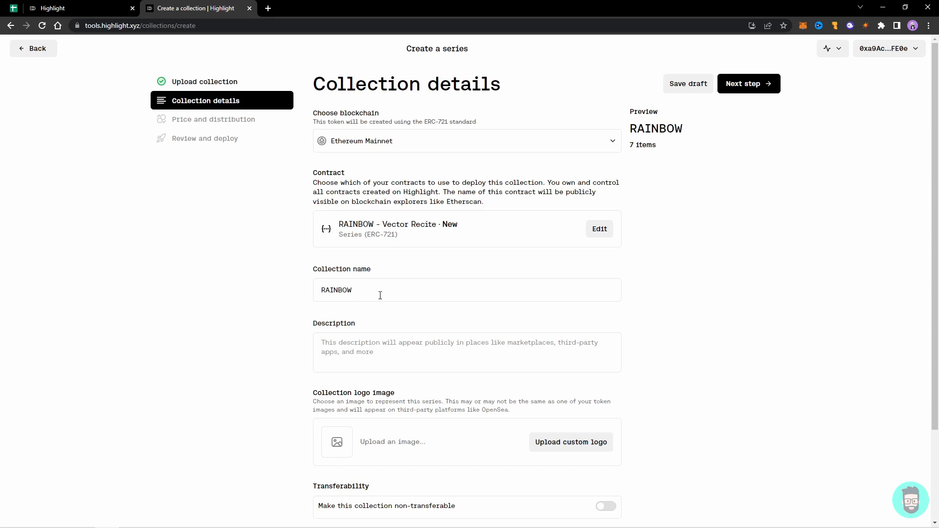
scroll(394, 259, down, 2)
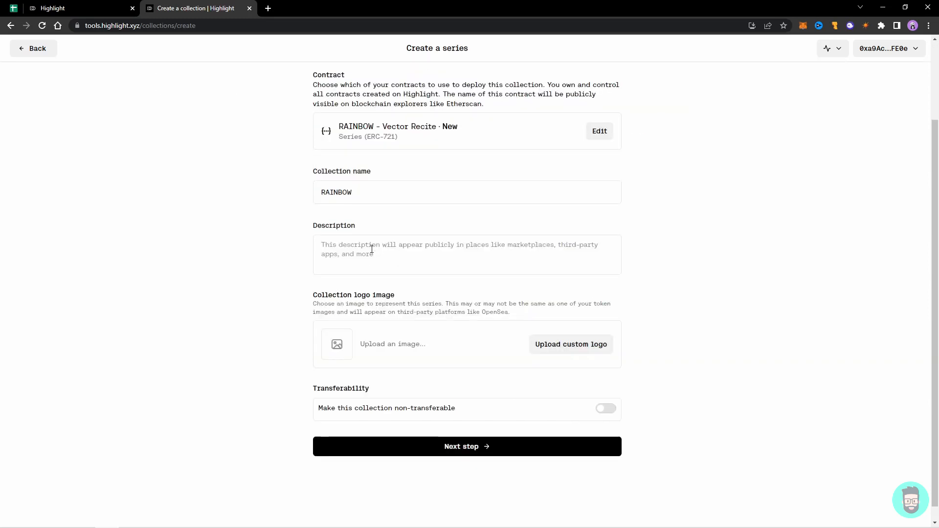
click(17, 7)
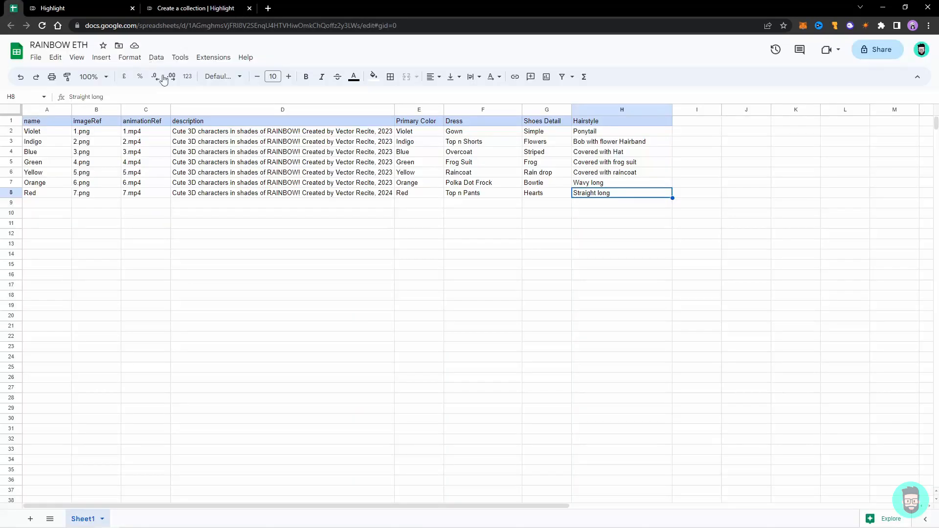
triple_click(204, 131)
key(ctrl+c)
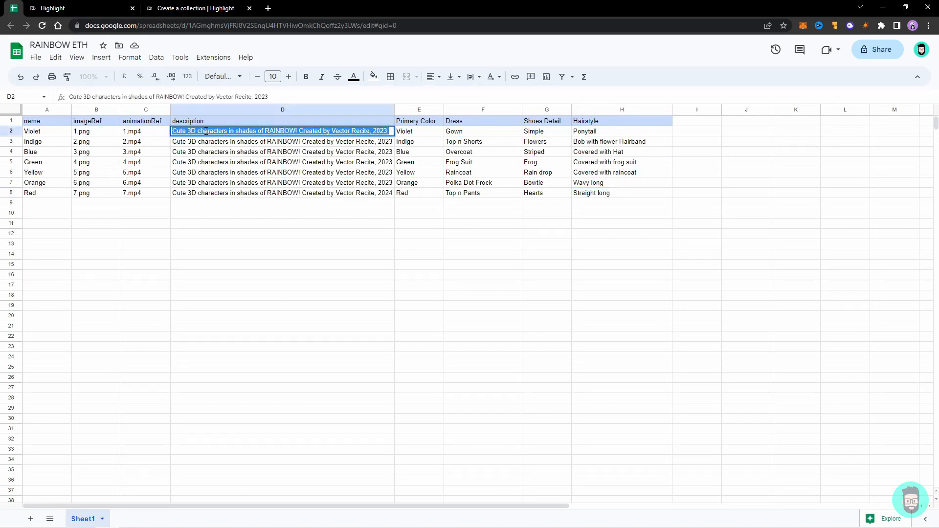
click(199, 7)
click(413, 262)
key(ctrl+v)
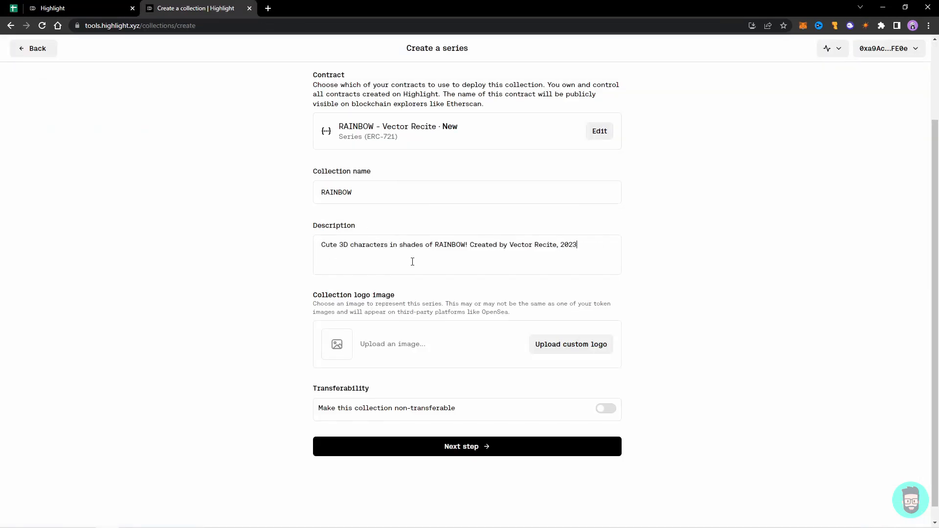
- Upload 7.png from the RAINBOW PROJECT images folder as the collection logo image
scroll(423, 289, down, 1)
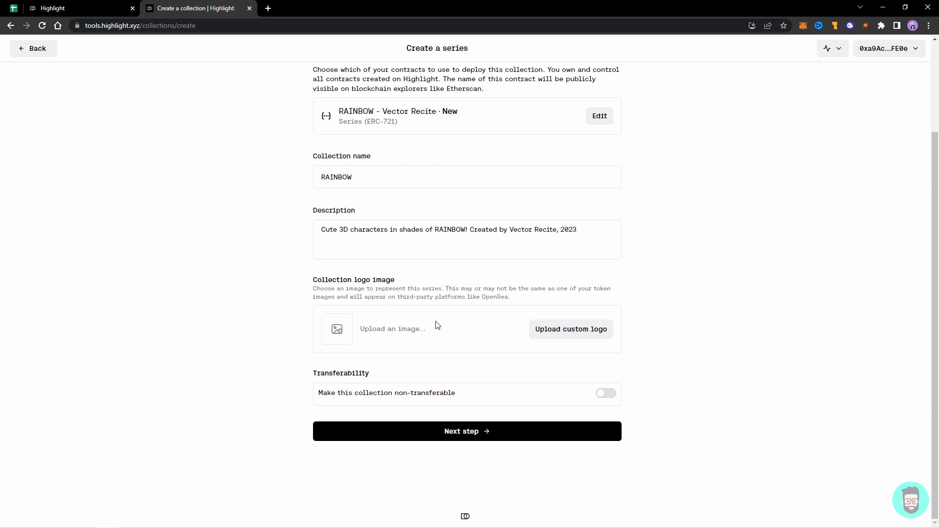
drag(452, 287, 535, 298)
click(535, 298)
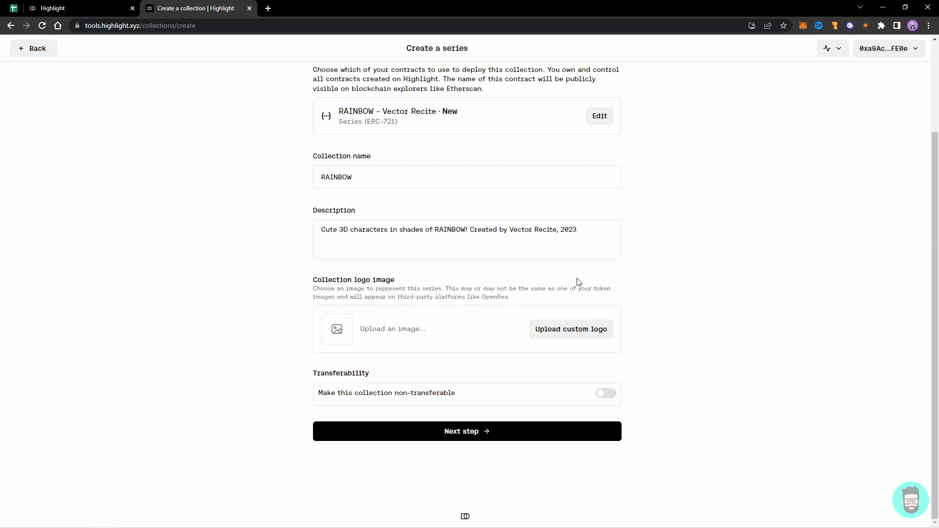
click(343, 329)
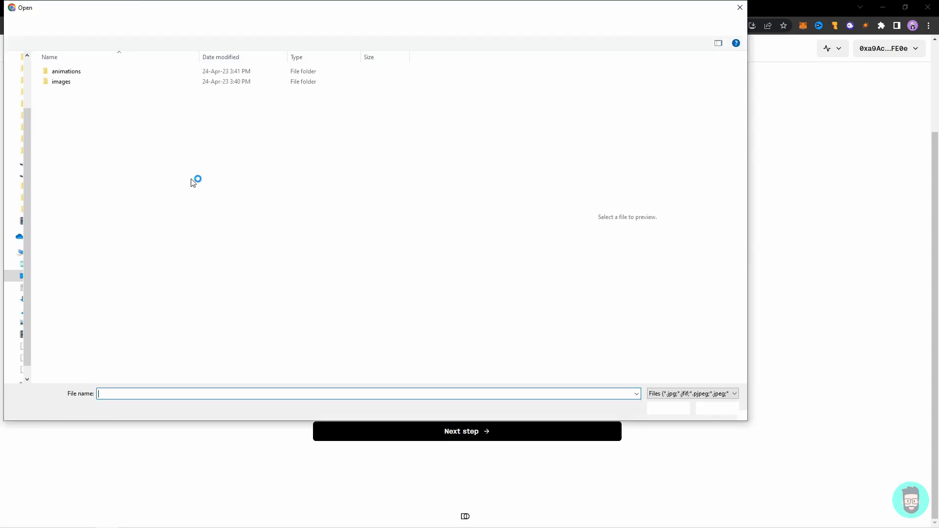
double_click(105, 81)
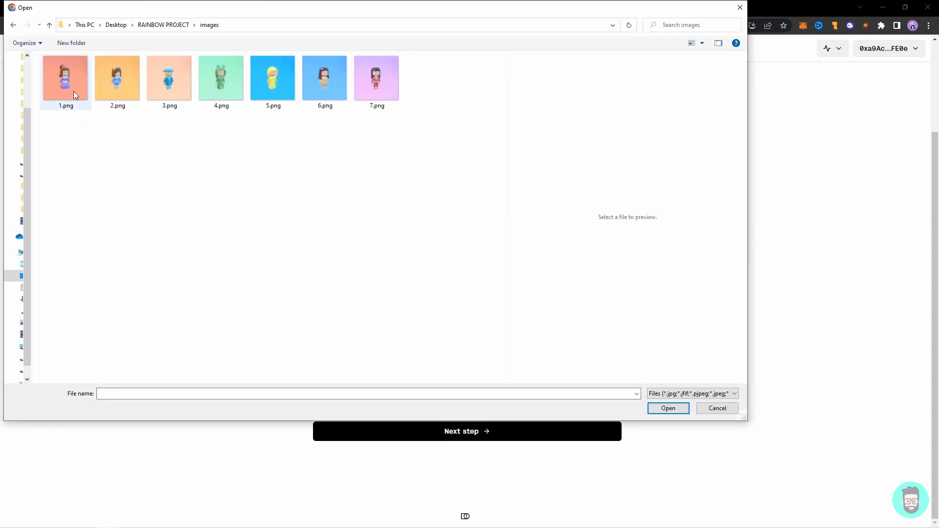
double_click(371, 92)
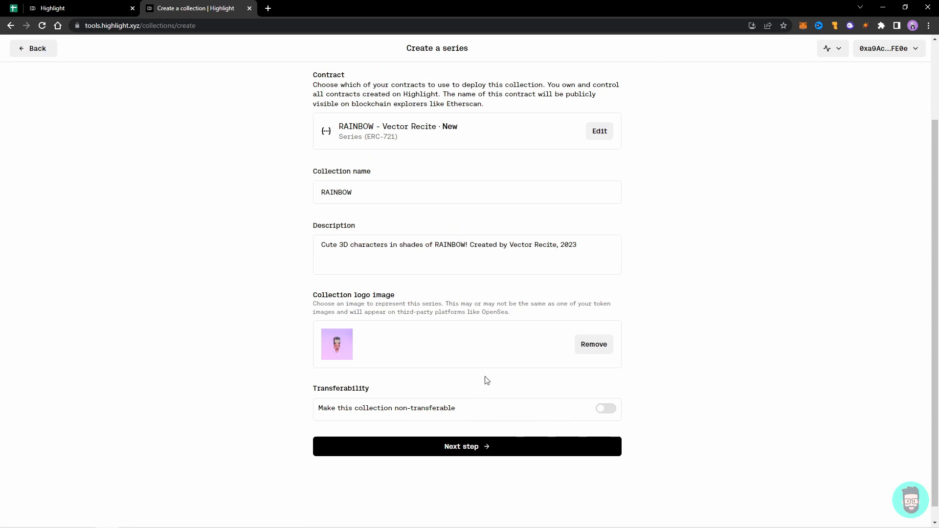
- Review the completed collection details and continue to the price and distribution settings
scroll(351, 254, up, 2)
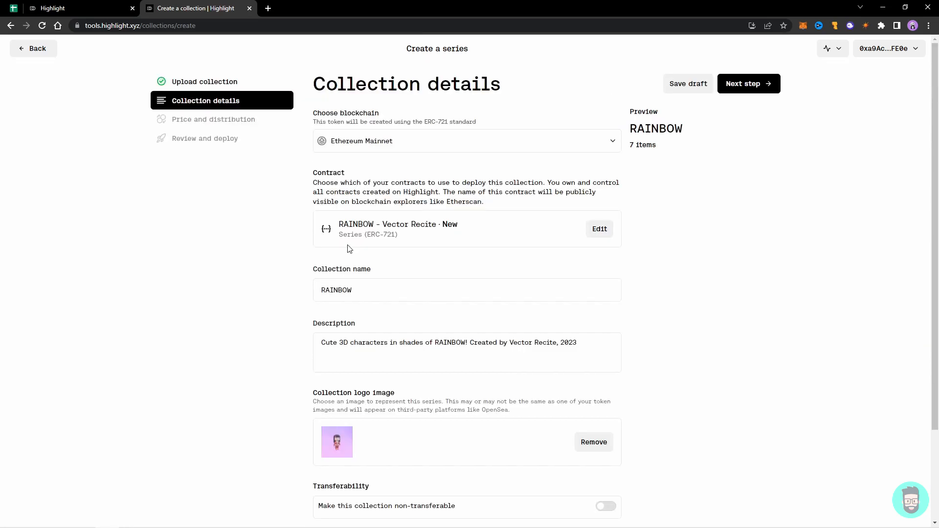
scroll(349, 249, down, 3)
scroll(462, 357, up, 3)
scroll(462, 348, down, 3)
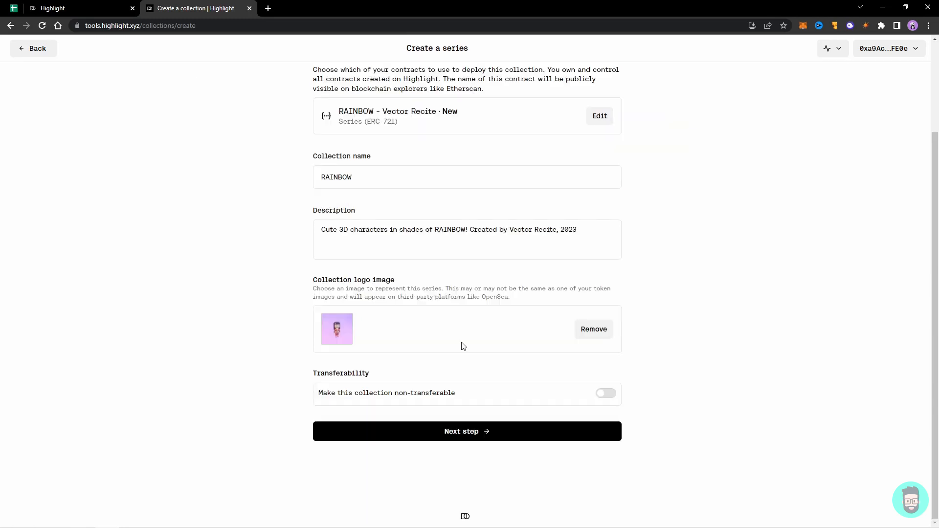
click(445, 435)
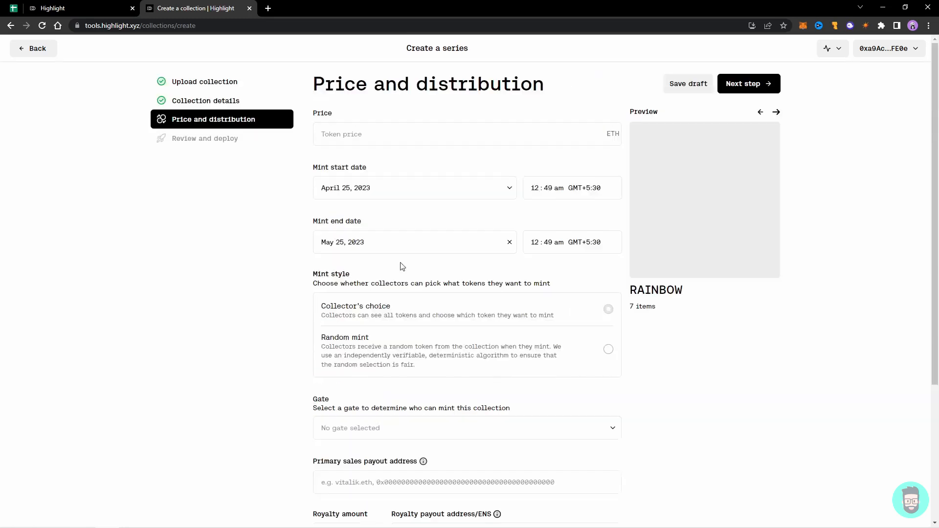
- Browse through the RAINBOW artworks in the collection preview
click(778, 114)
click(777, 113)
click(778, 116)
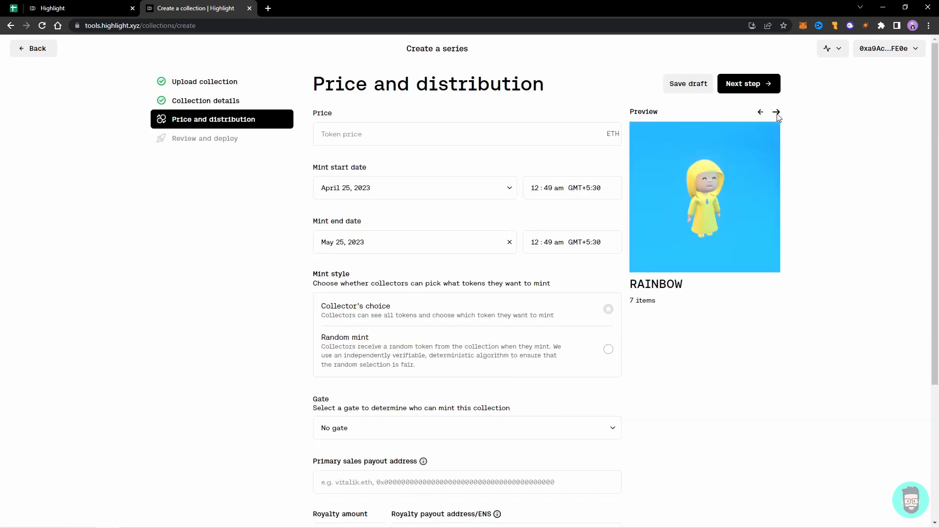
click(778, 113)
click(777, 114)
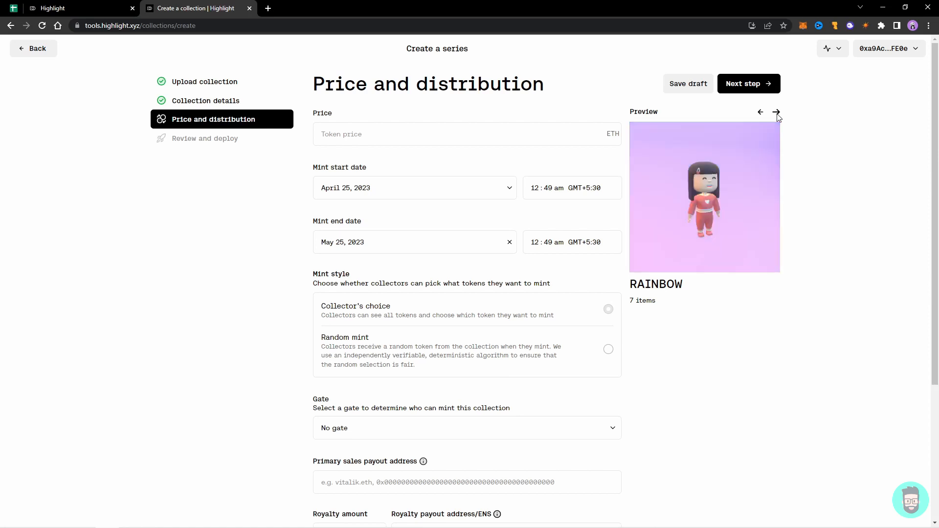
click(777, 113)
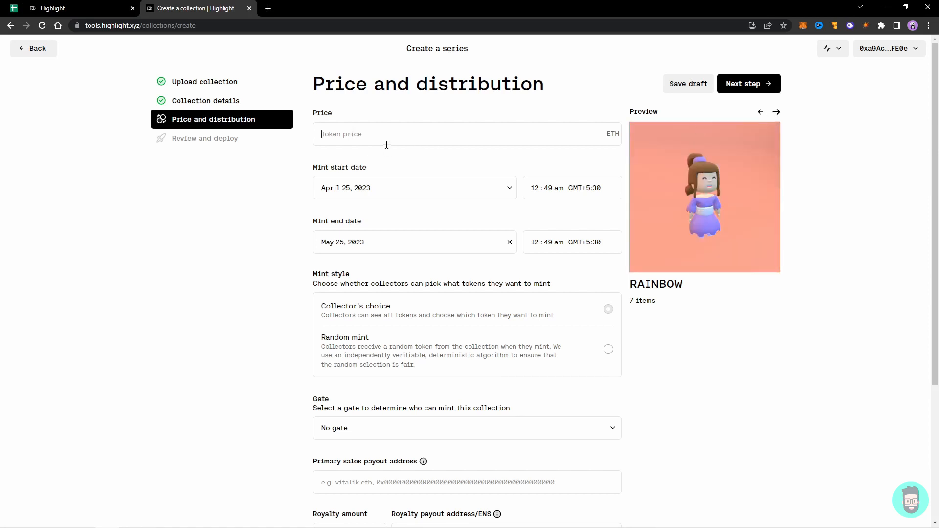
- Set the token price to 0.04 ETH and the mint start to April 28, 2023 at 11:00 am
click(352, 139)
text(0.04)
scroll(369, 123, down, 1)
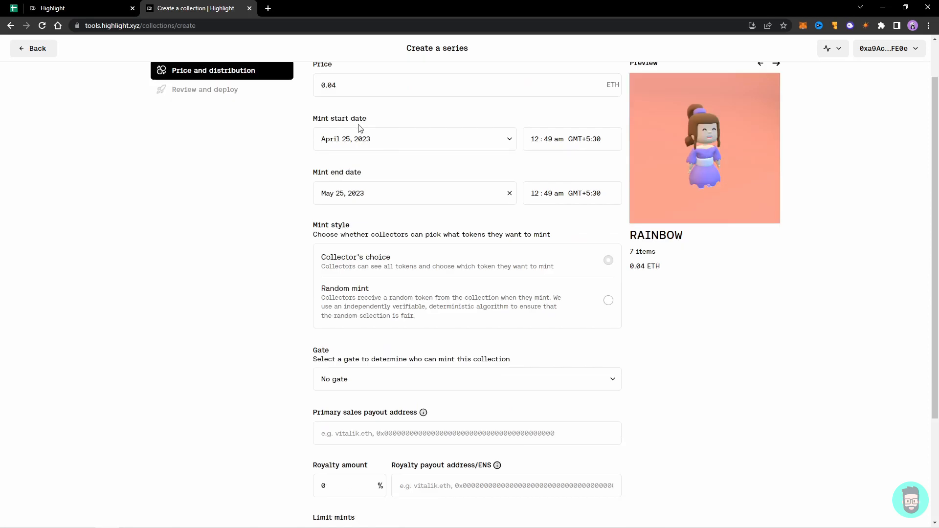
click(386, 140)
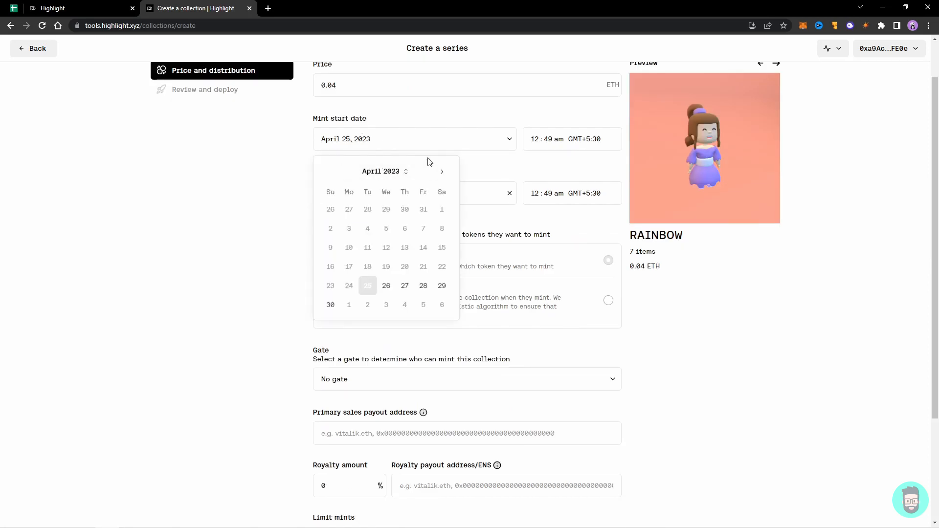
click(418, 288)
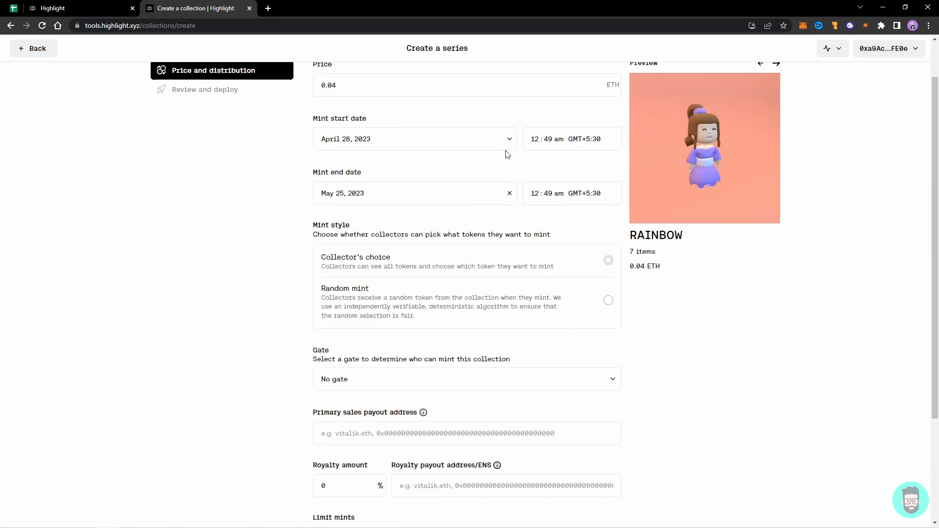
scroll(539, 151, up, 1)
click(570, 189)
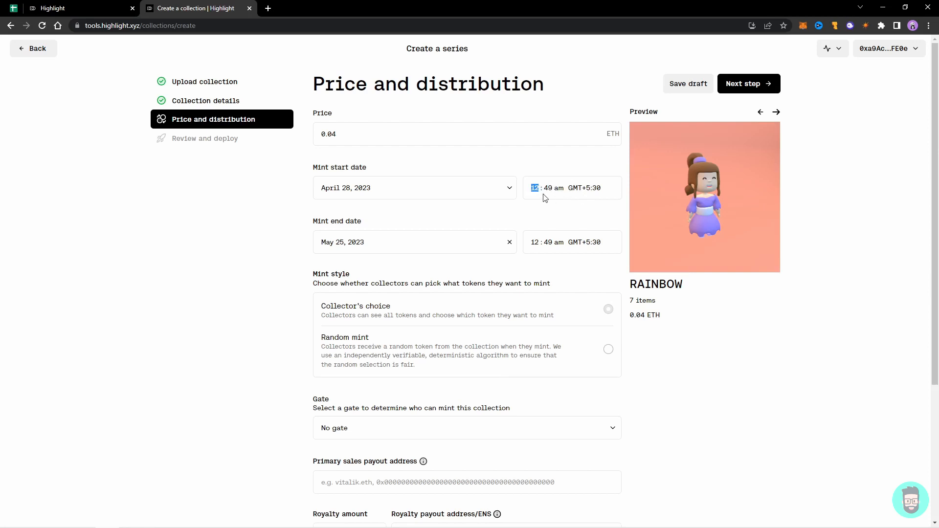
text(1101)
- Set the mint end to April 28, 2024 at 11:00 am
click(362, 249)
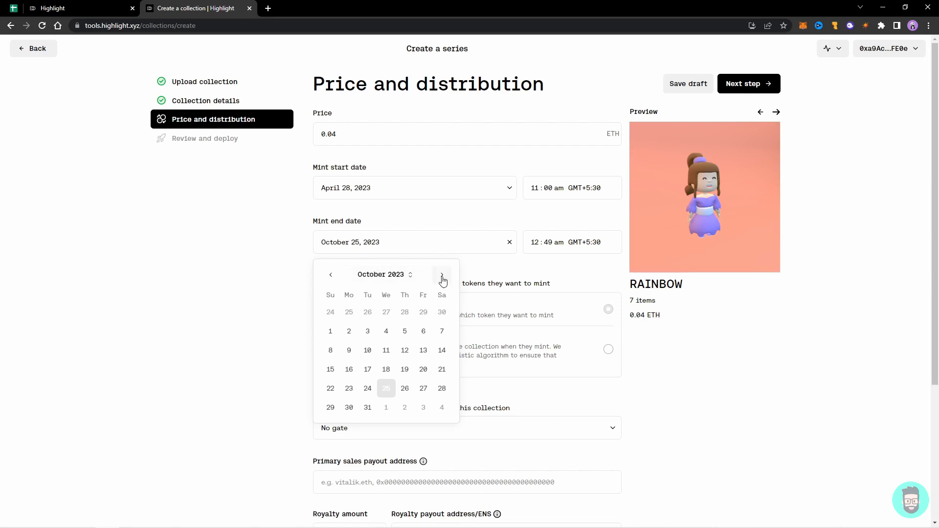
click(443, 275)
click(442, 275)
click(443, 276)
click(443, 275)
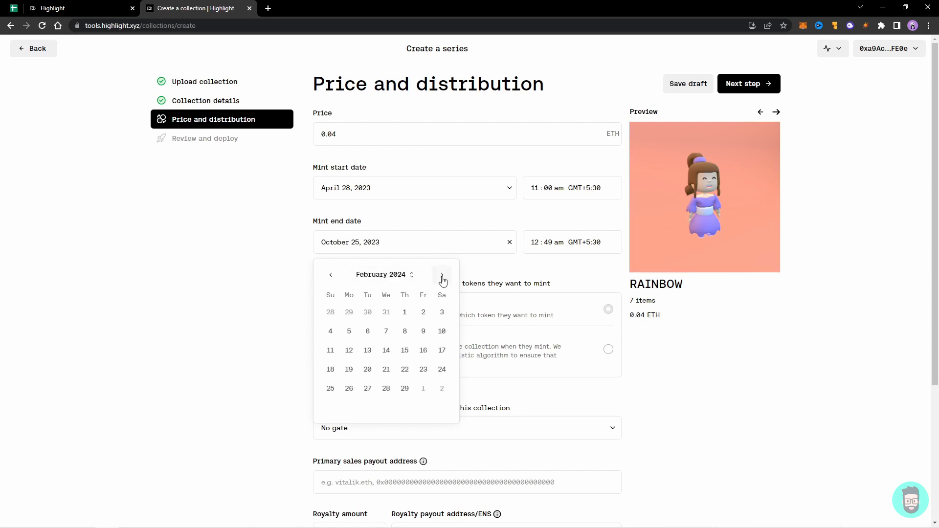
click(442, 276)
click(443, 275)
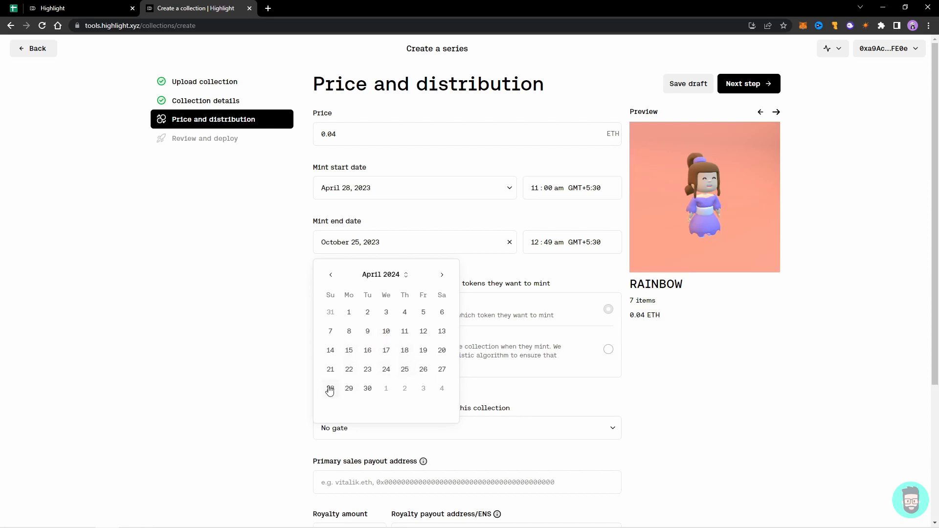
key(Return)
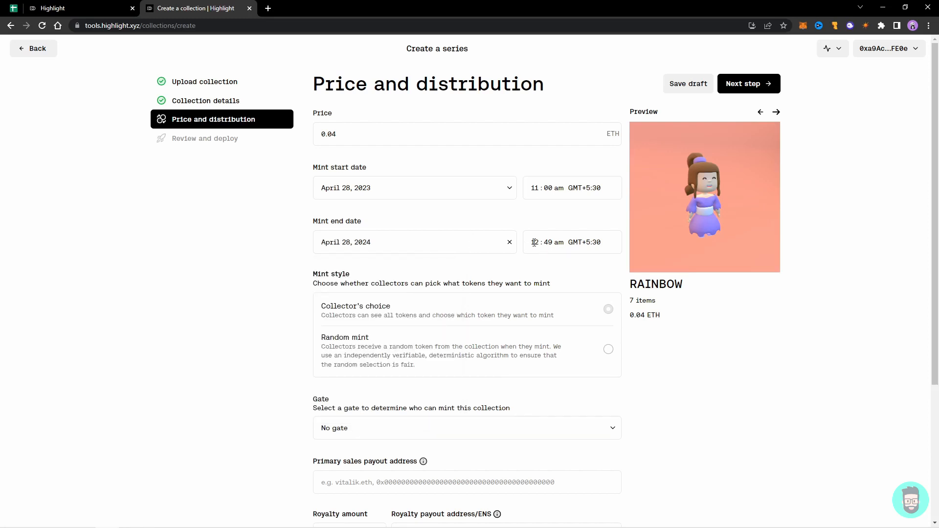
click(538, 243)
text(11 : 00)
- Read the mint style descriptions for Collector's choice and Random mint
drag(309, 279, 543, 283)
scroll(444, 262, down, 1)
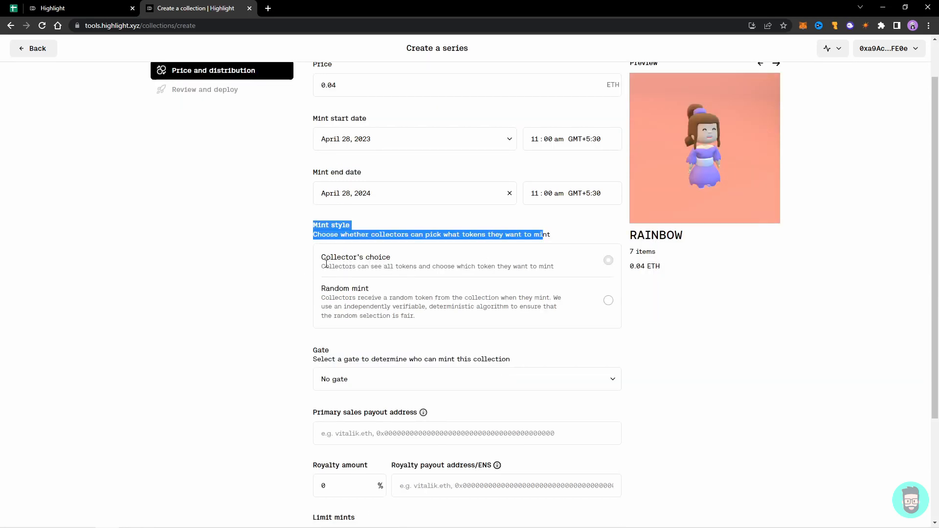
drag(325, 259, 556, 272)
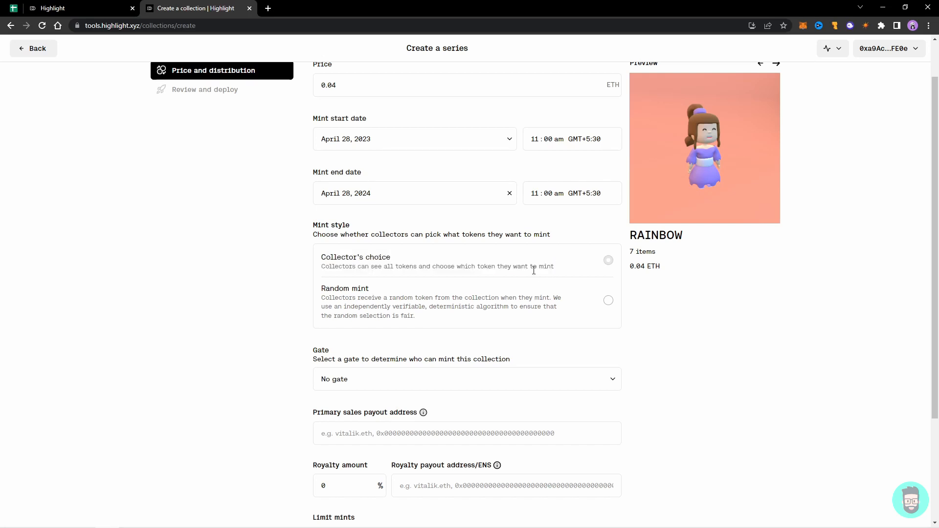
click(534, 269)
drag(432, 319, 318, 295)
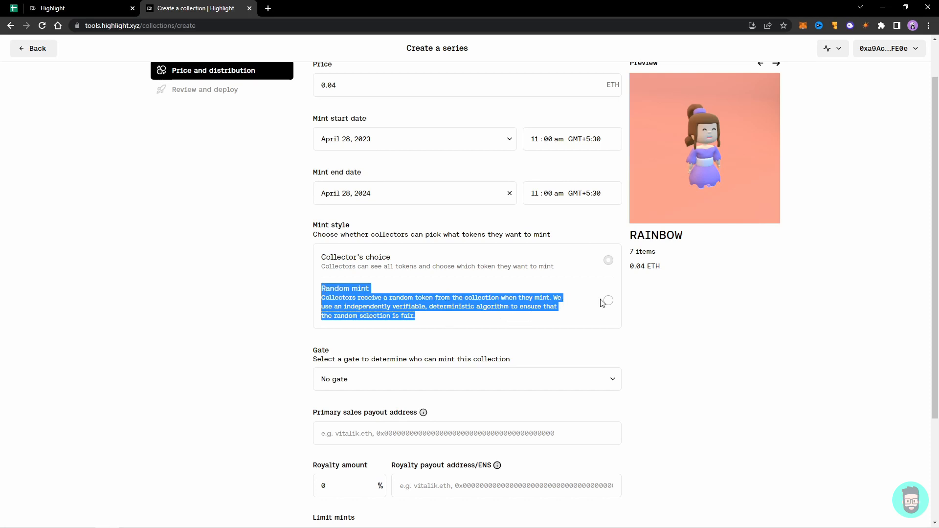
scroll(676, 277, up, 1)
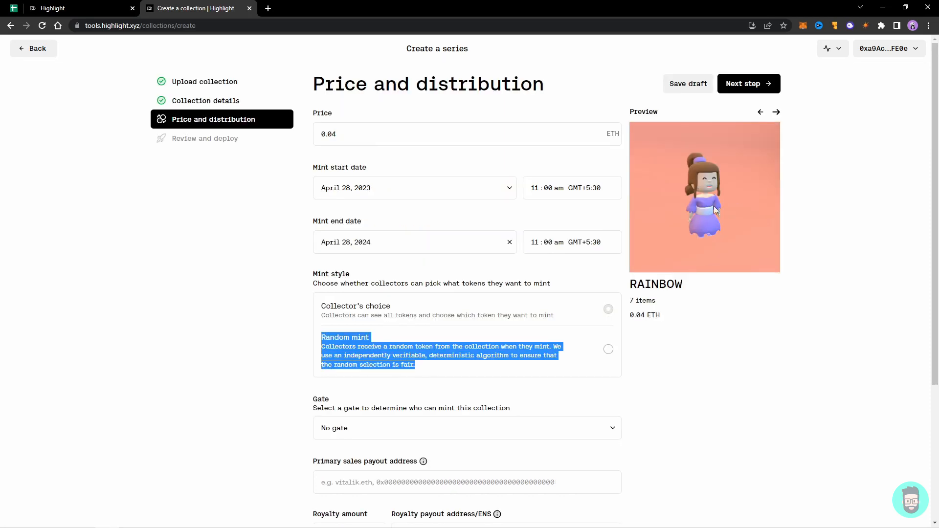
scroll(734, 230, down, 1)
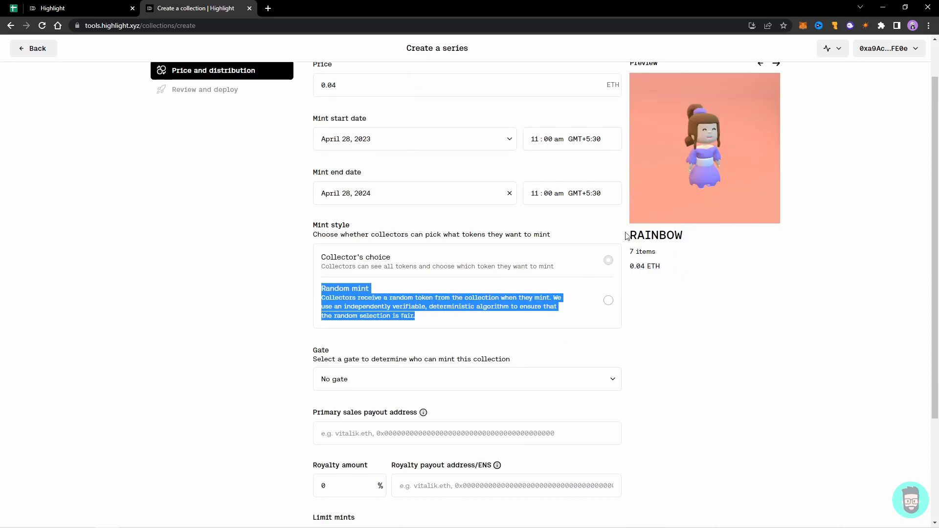
- Check the gate options for who can mint the collection, keeping No gate selected
click(585, 261)
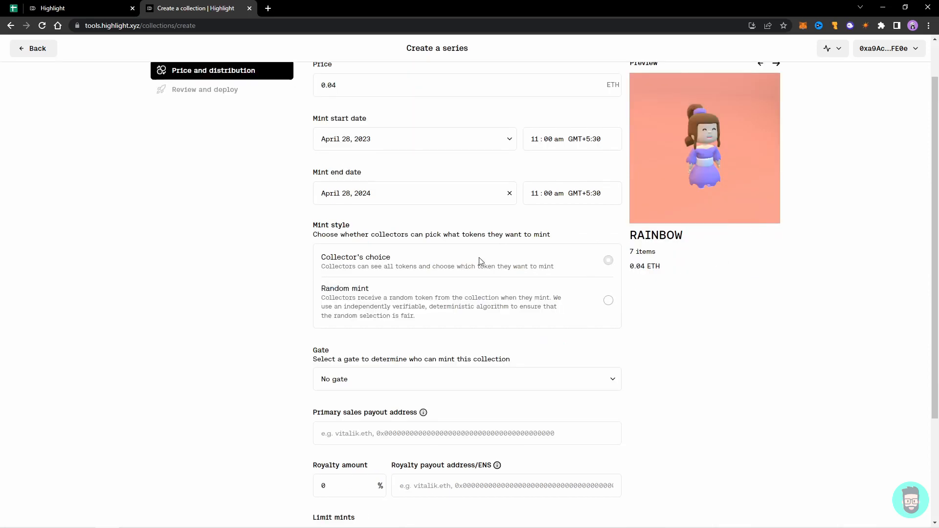
scroll(383, 354, down, 1)
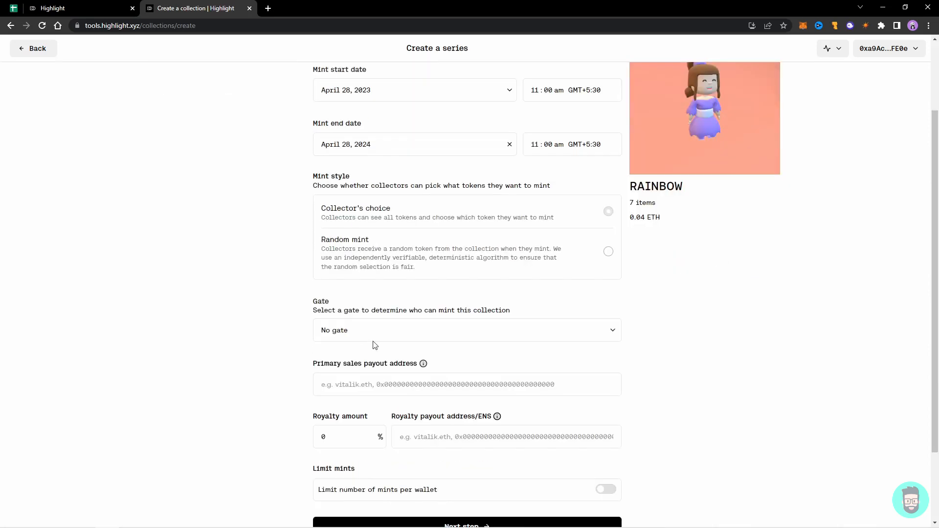
click(364, 337)
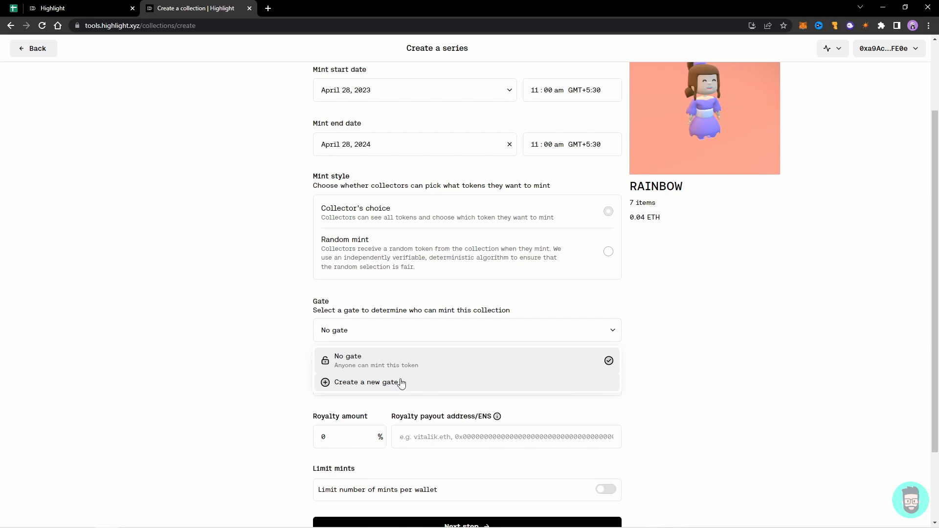
click(667, 348)
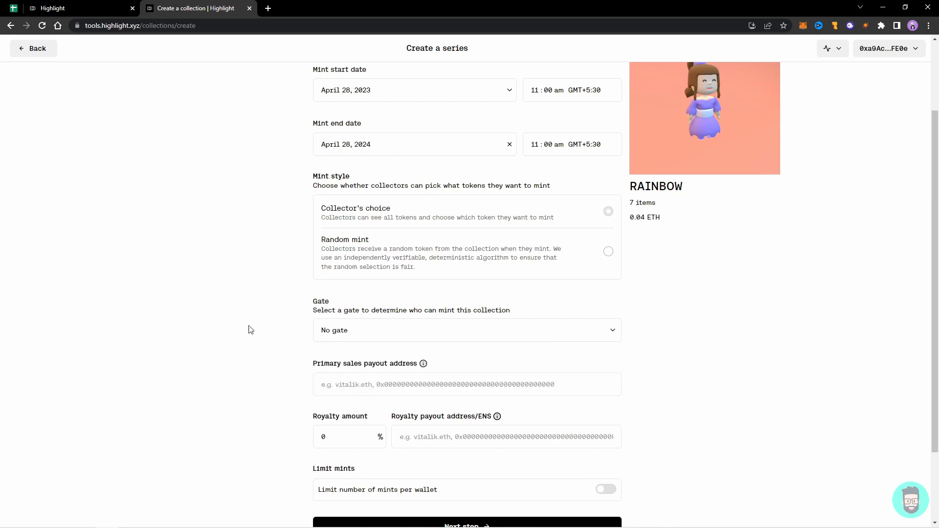
- Copy the main account's wallet address from MetaMask and paste it as the primary sales payout address
scroll(526, 357, down, 1)
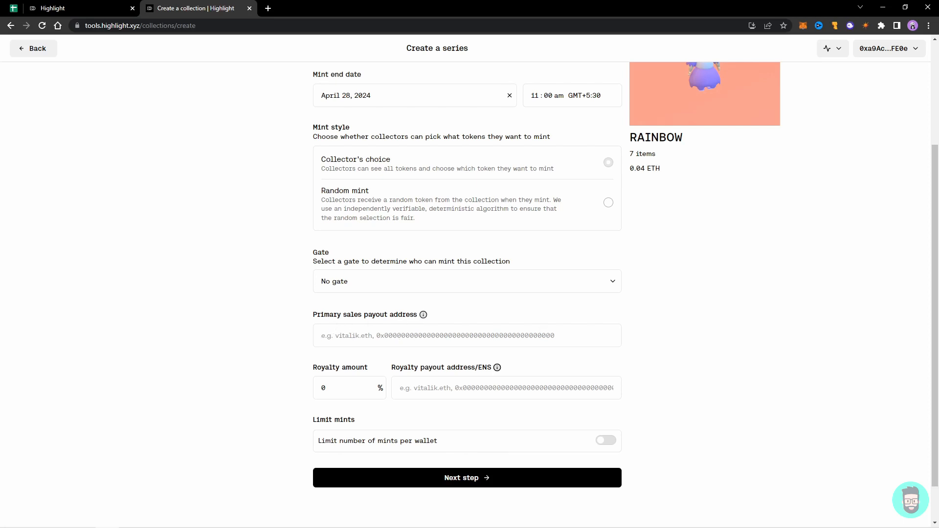
click(896, 50)
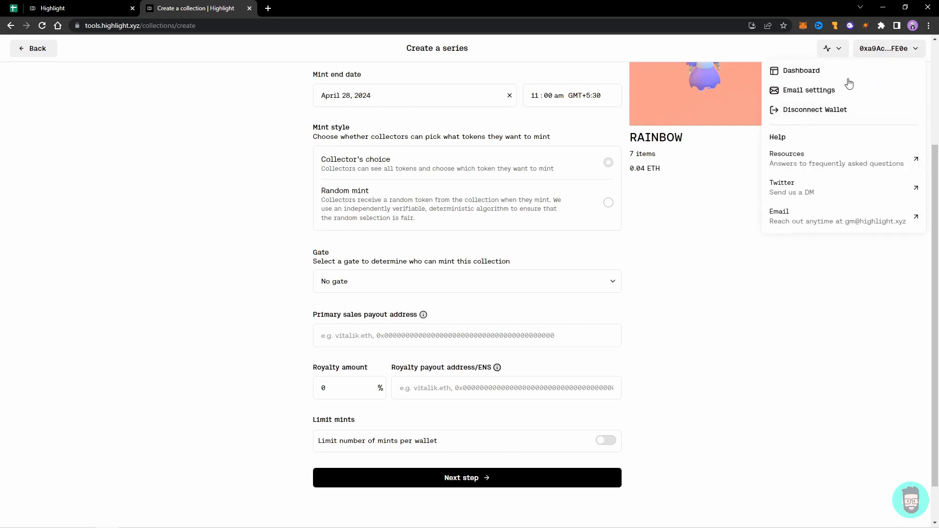
click(887, 49)
click(806, 30)
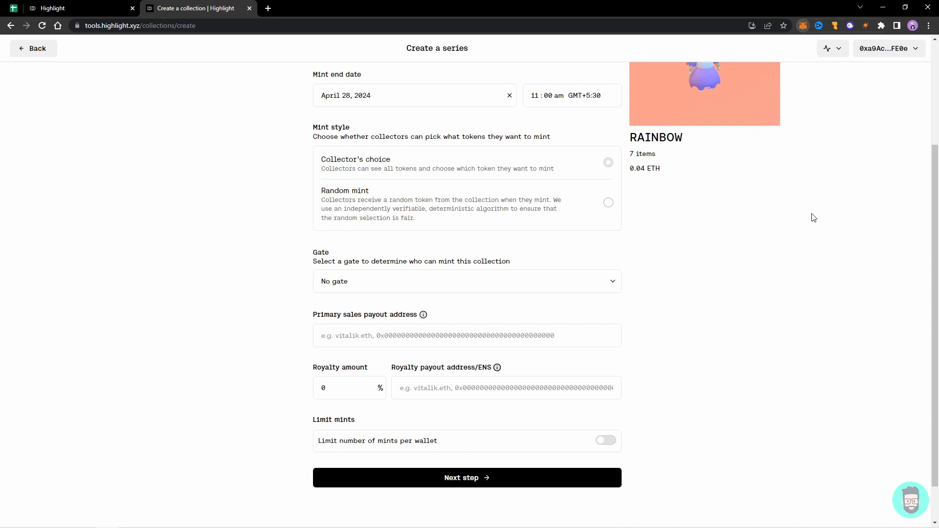
scroll(814, 218, up, 3)
click(734, 92)
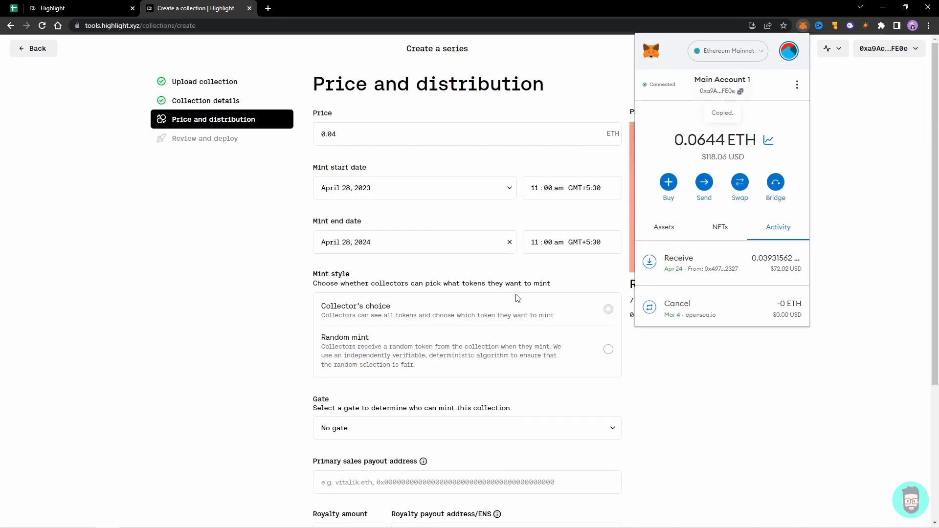
click(448, 434)
scroll(404, 387, down, 1)
click(405, 382)
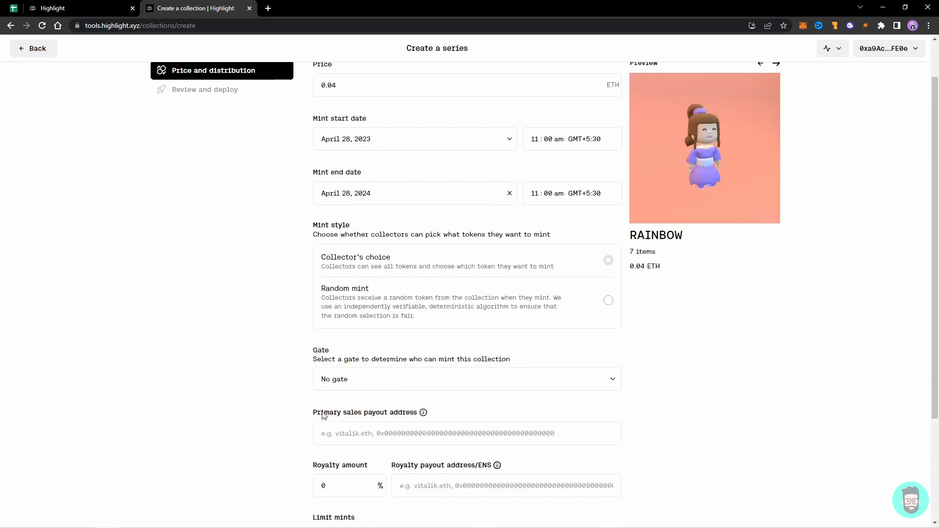
scroll(359, 386, down, 1)
right_click(359, 386)
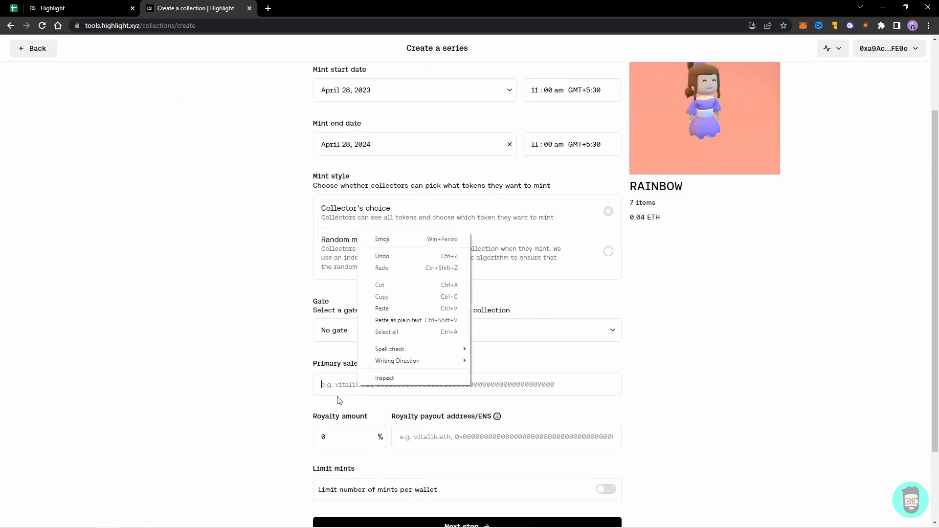
click(396, 307)
- Set the royalty amount to 10% and paste the same wallet address as the royalty payout address
scroll(383, 370, down, 2)
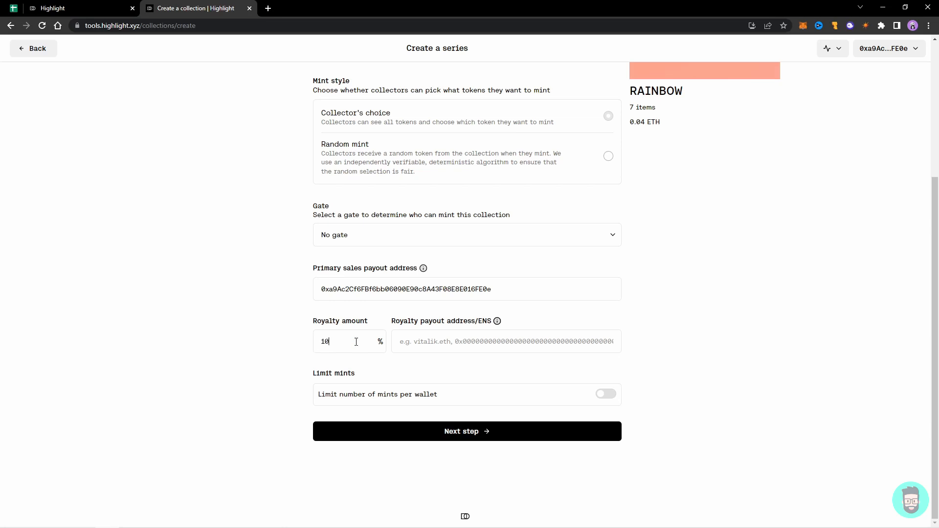
right_click(453, 339)
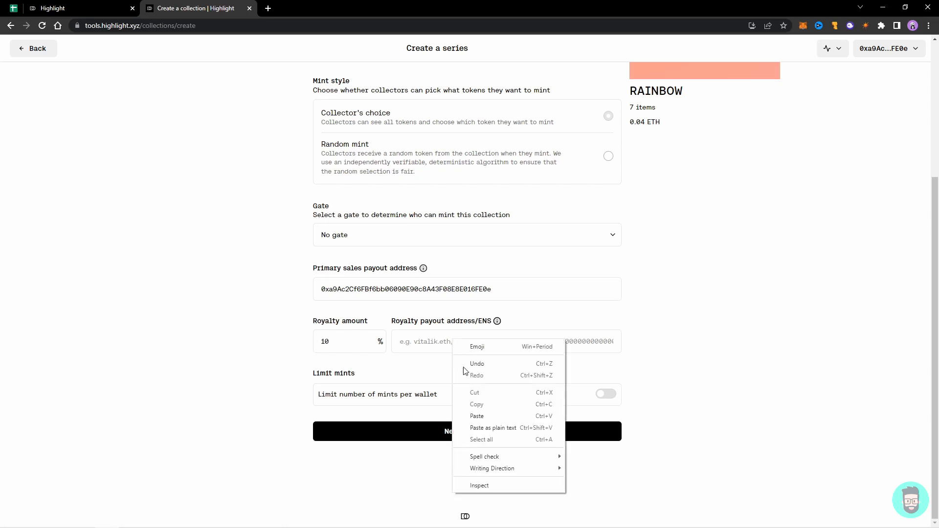
click(471, 415)
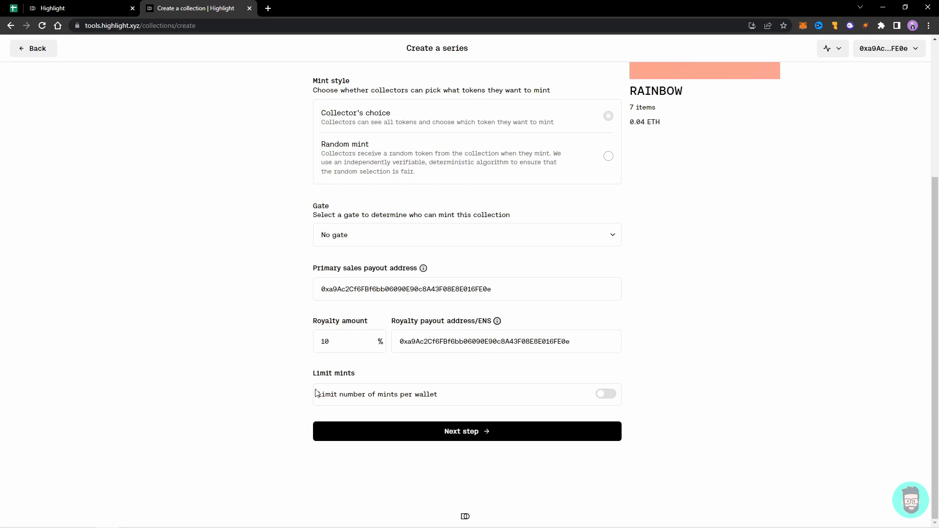
- Try the limit on mints per wallet to see its maximum setting, and turn it off again
click(605, 397)
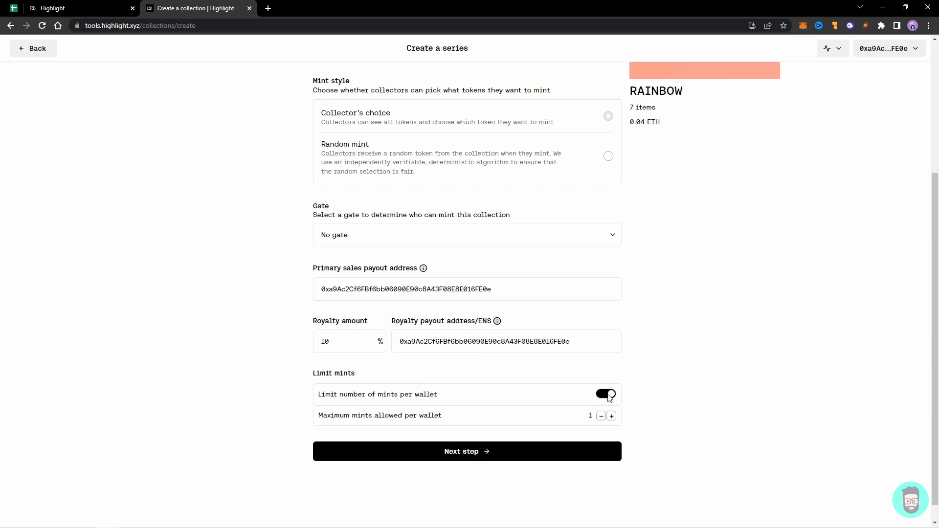
drag(463, 422, 325, 418)
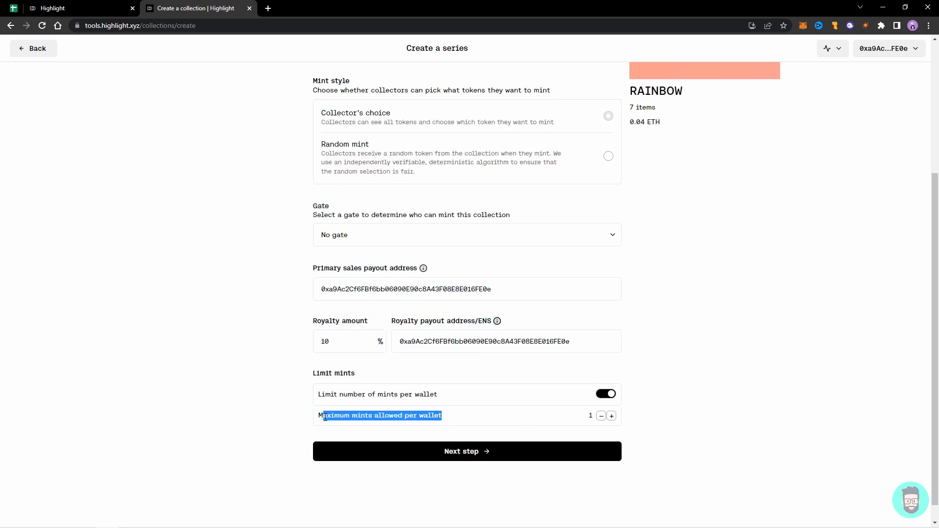
click(491, 418)
click(605, 394)
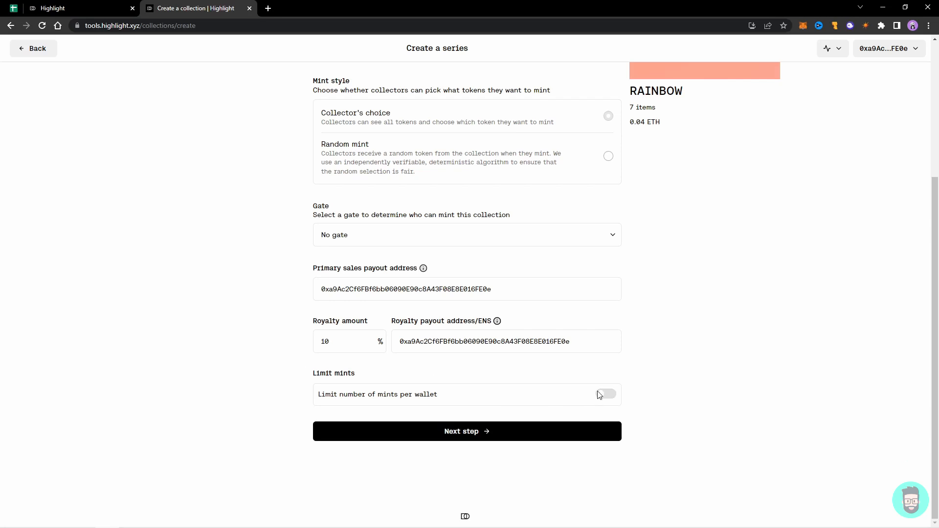
- Continue to the Review and deploy stage and look over the collection summary
click(450, 430)
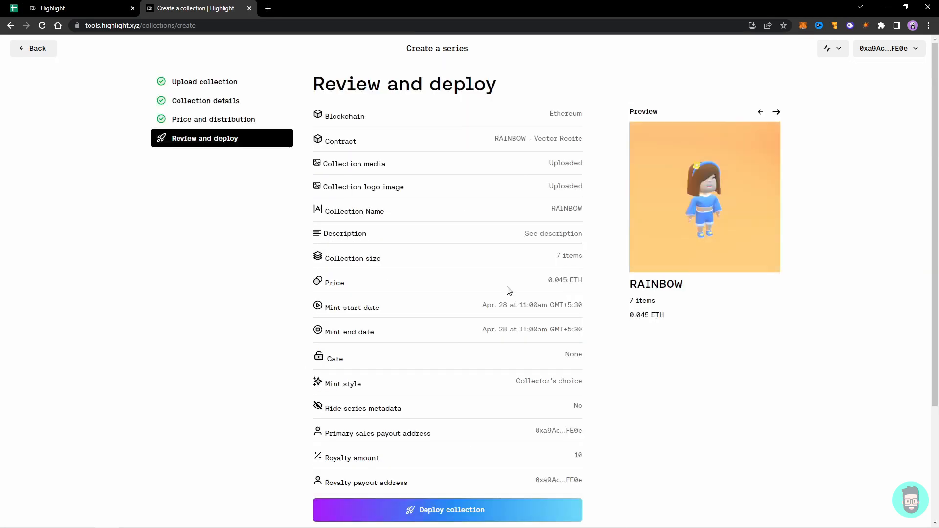
scroll(542, 218, down, 3)
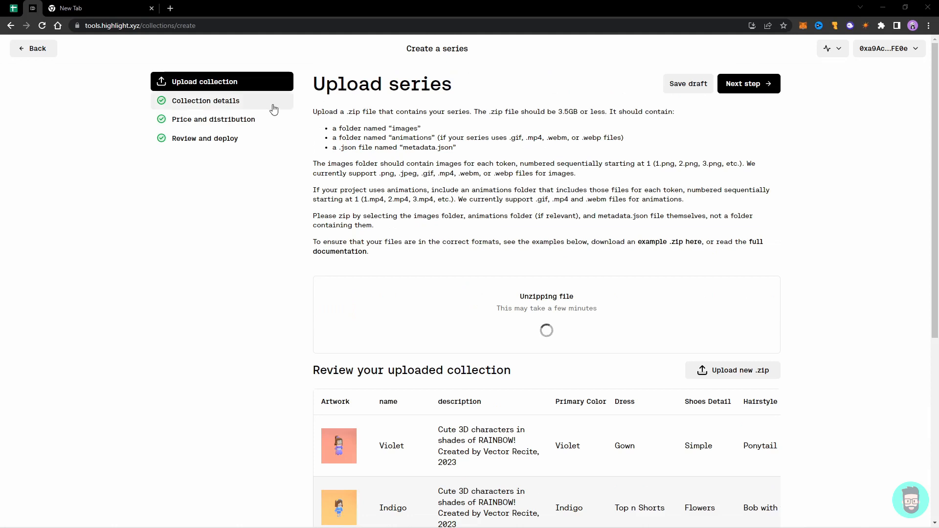
- Recheck the collection details and the price and distribution settings before deployment
click(273, 105)
scroll(374, 336, down, 2)
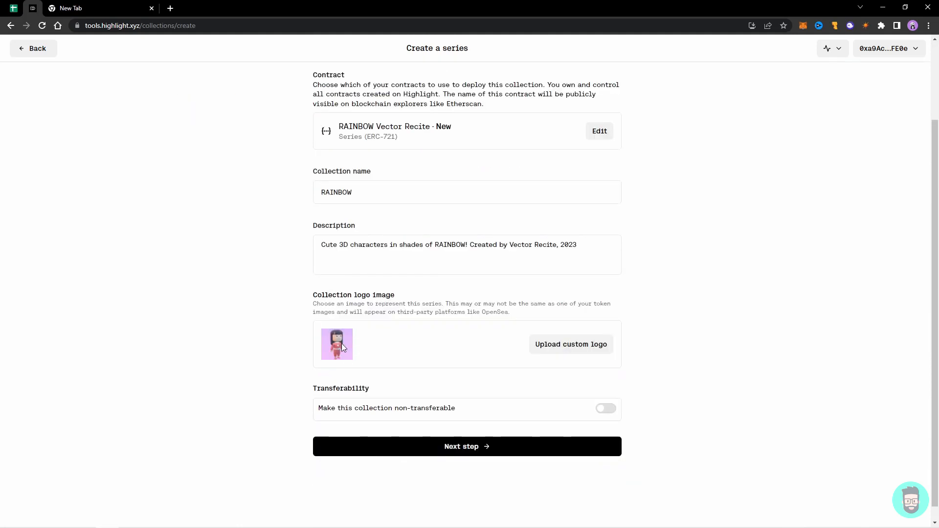
scroll(342, 344, up, 2)
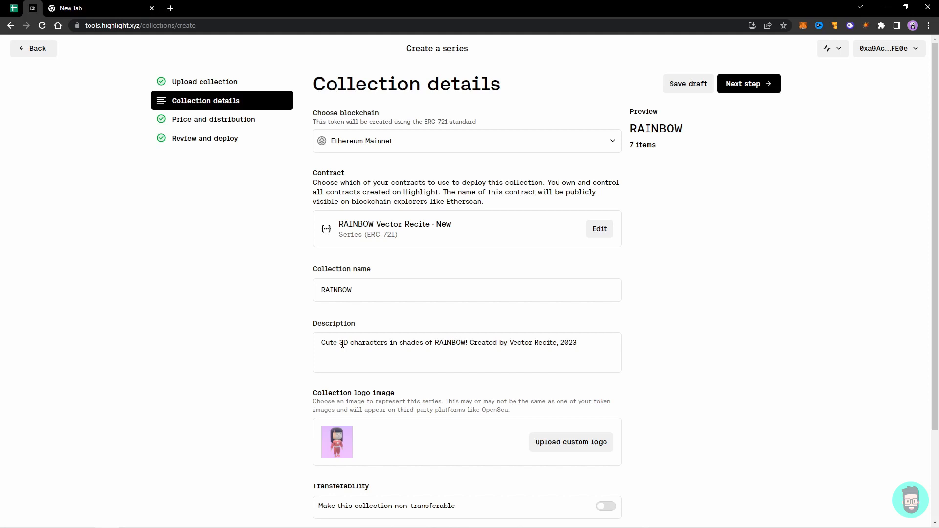
click(219, 119)
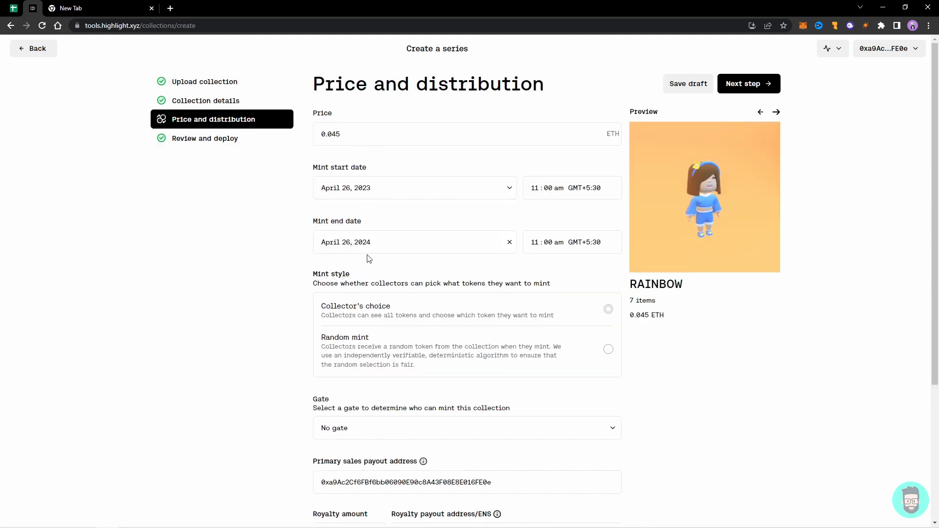
scroll(252, 209, down, 3)
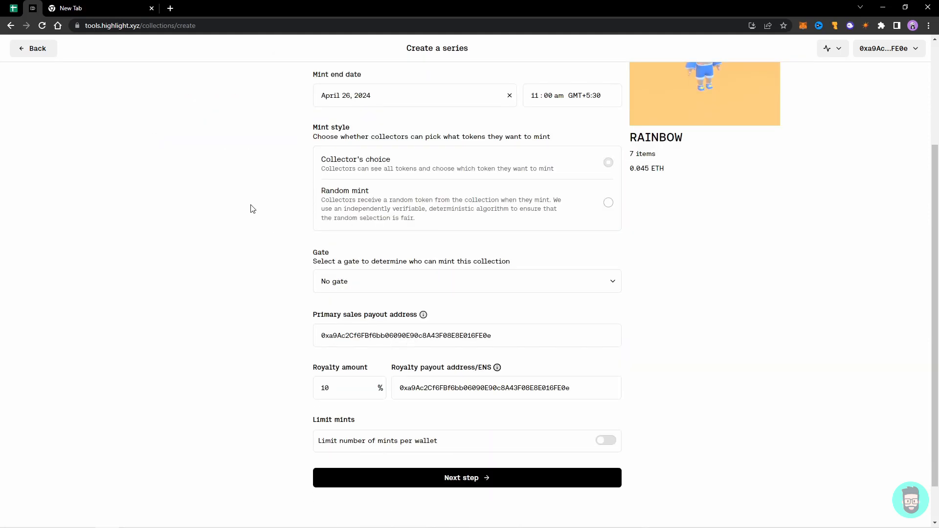
scroll(251, 209, up, 3)
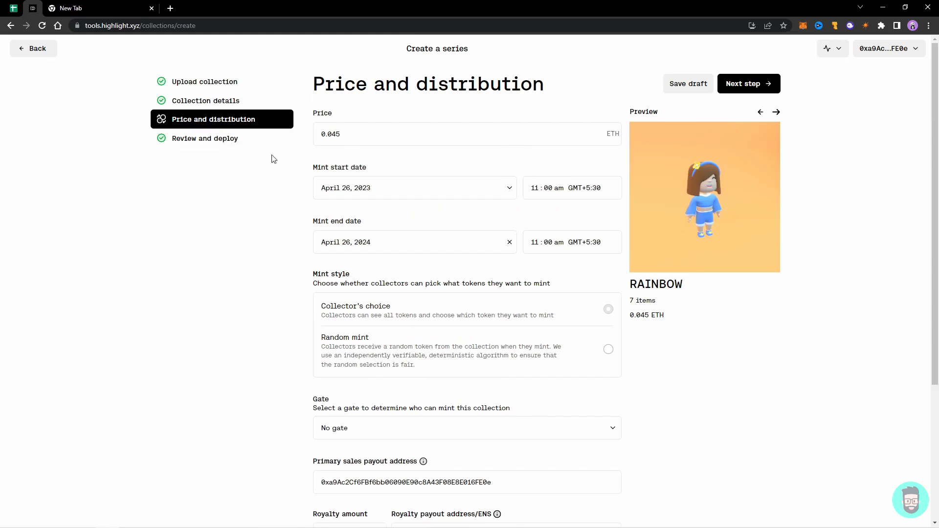
- Deploy the reviewed RAINBOW collection on Ethereum and confirm the contract deployment in MetaMask
click(240, 143)
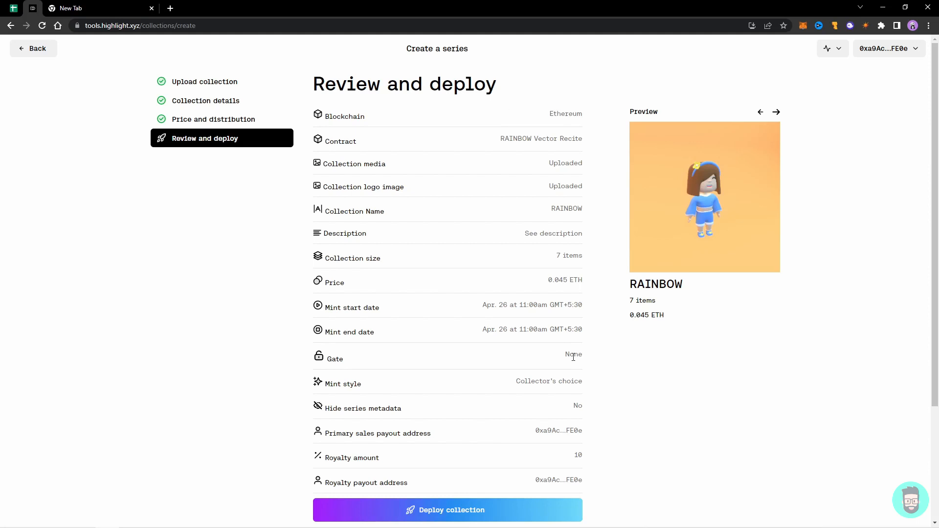
scroll(548, 374, down, 3)
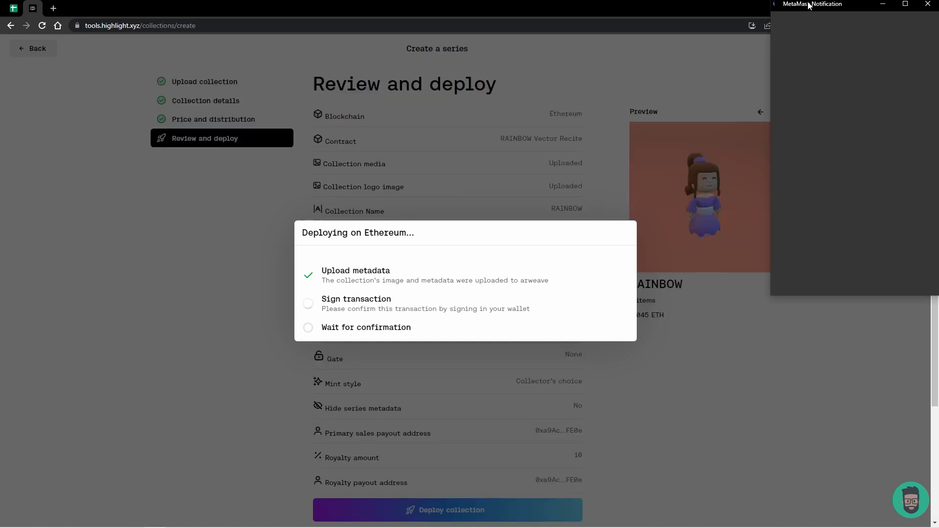
drag(808, 5, 764, 162)
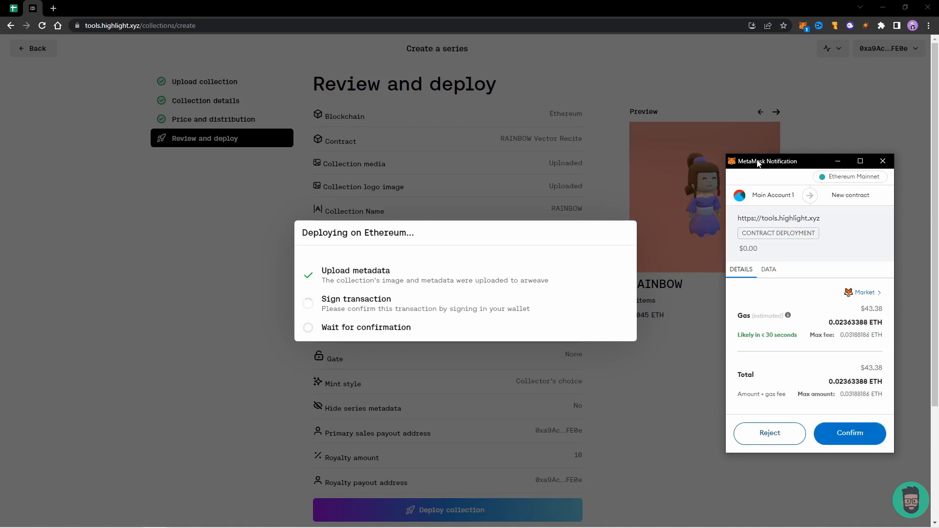
click(844, 435)
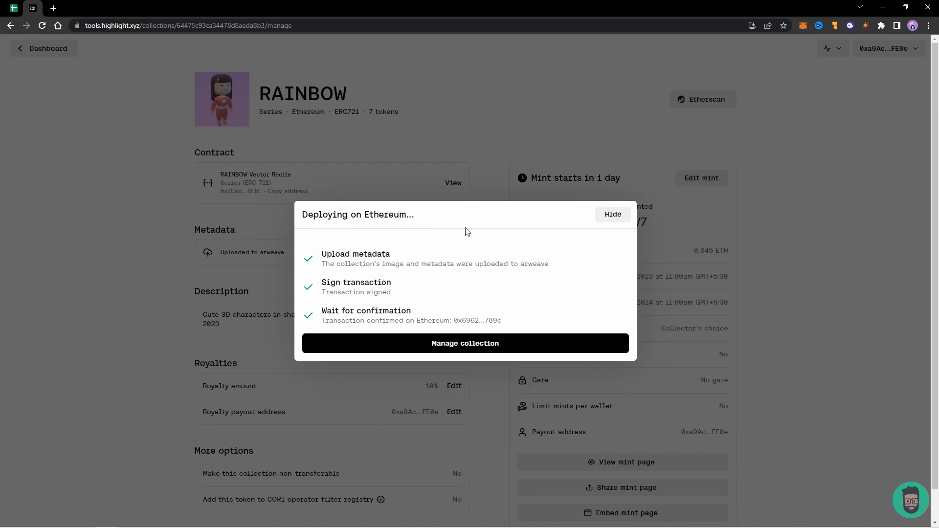
- Open the deployed collection's management page and inspect its editable mint settings without saving changes
click(453, 345)
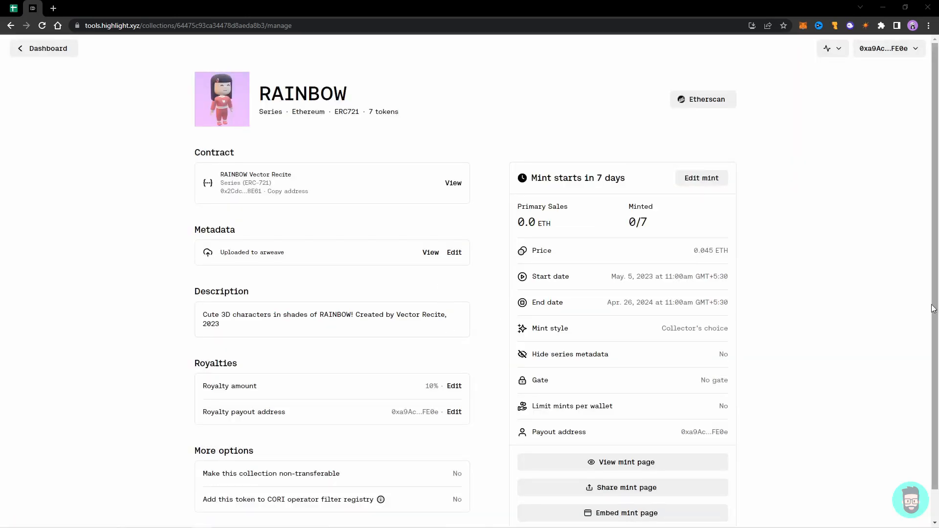
scroll(676, 259, down, 1)
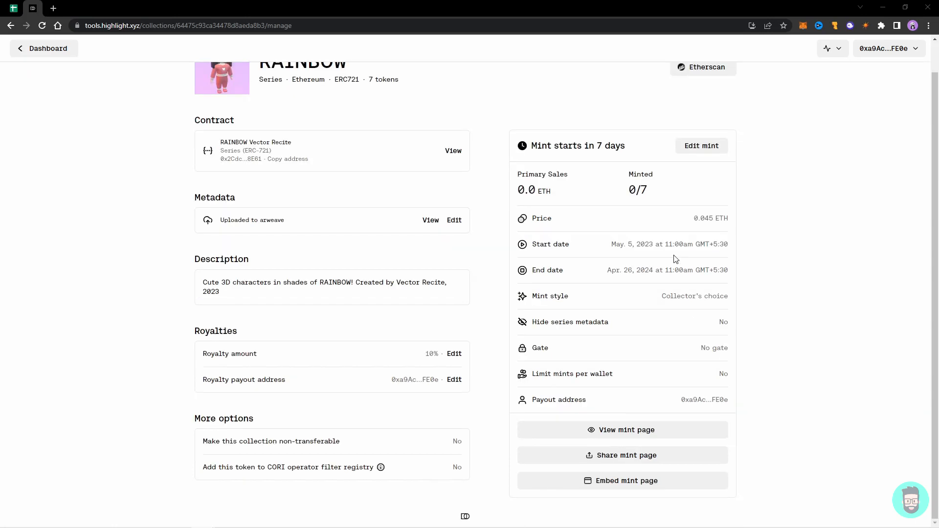
click(700, 146)
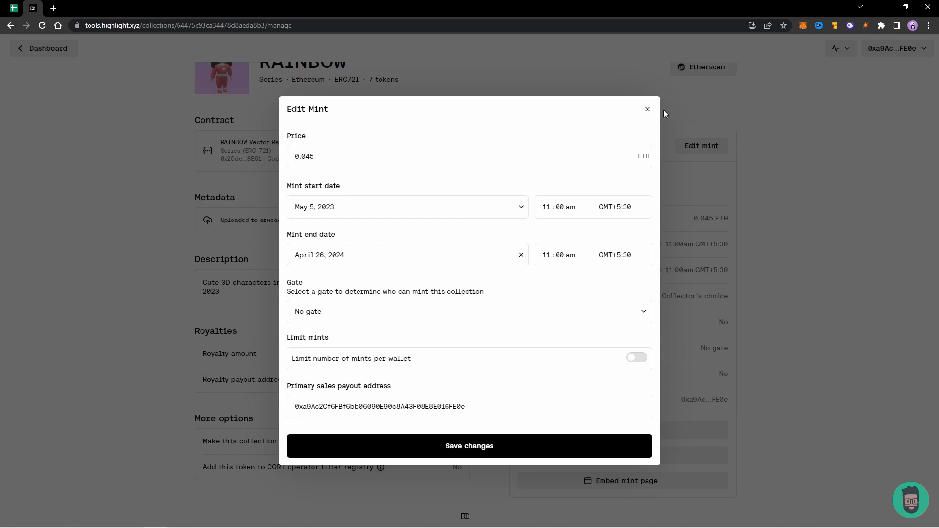
click(648, 110)
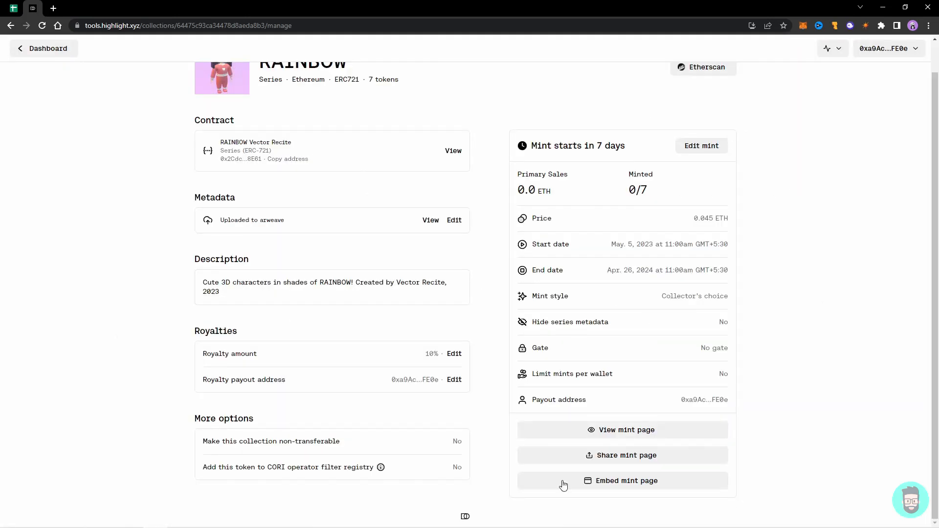
- Open the public RAINBOW mint page, browse the artwork carousel and view the collection's details
click(620, 437)
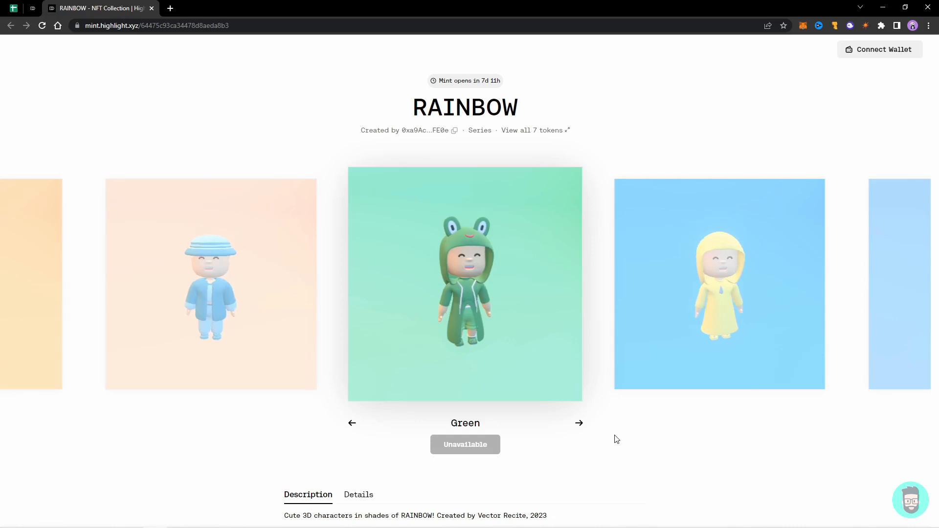
drag(665, 330, 820, 335)
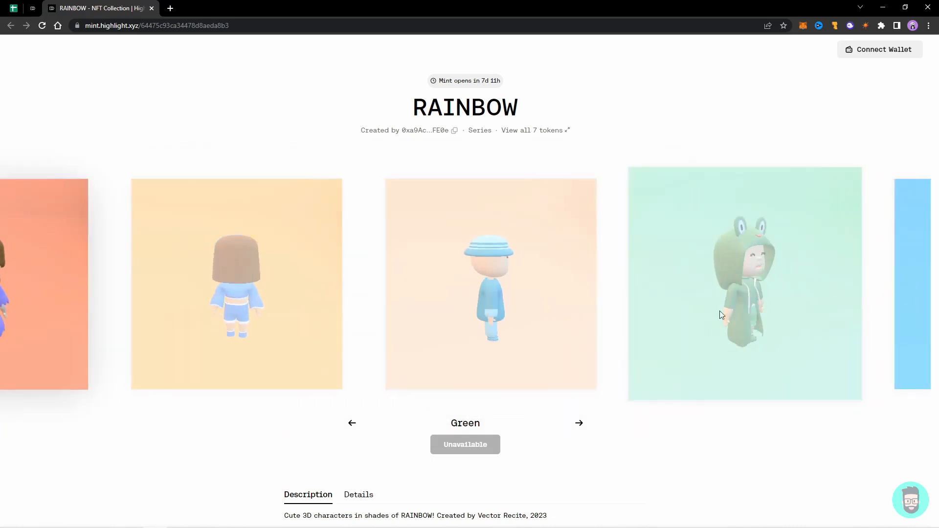
scroll(517, 365, down, 3)
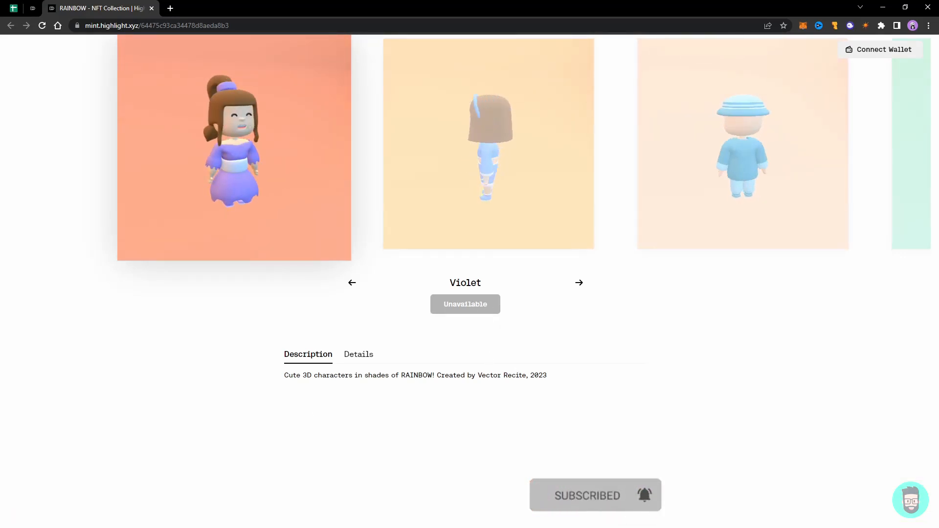
click(358, 354)
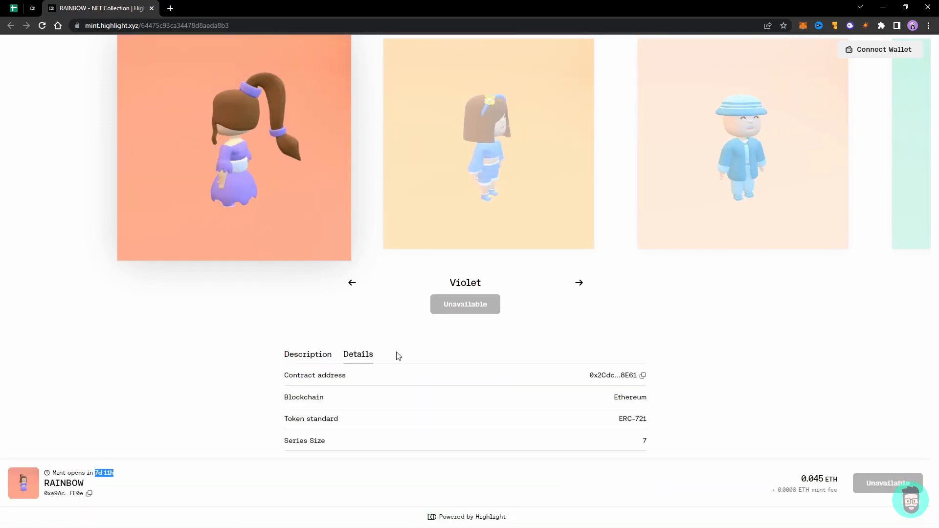
- Open the full token list from the public RAINBOW mint page and browse all the tokens and trait filters
scroll(420, 352, down, 1)
scroll(552, 361, up, 4)
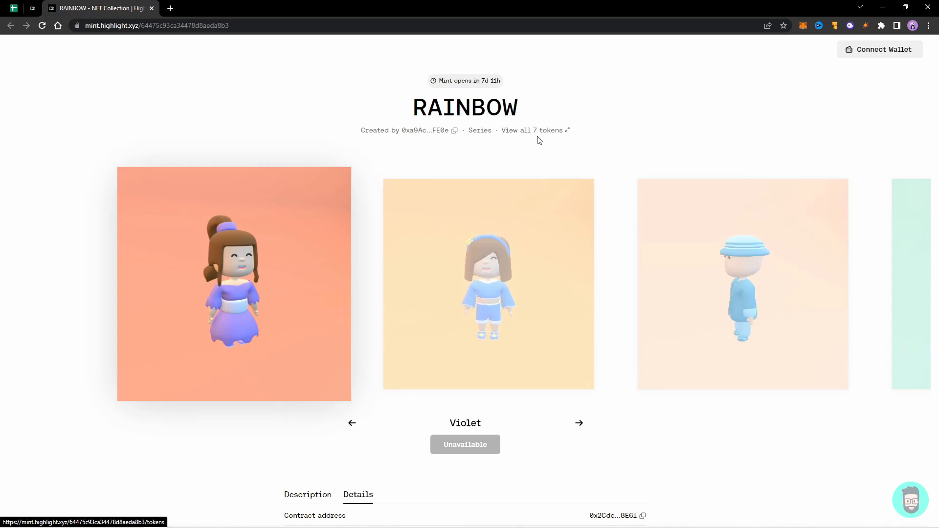
click(551, 137)
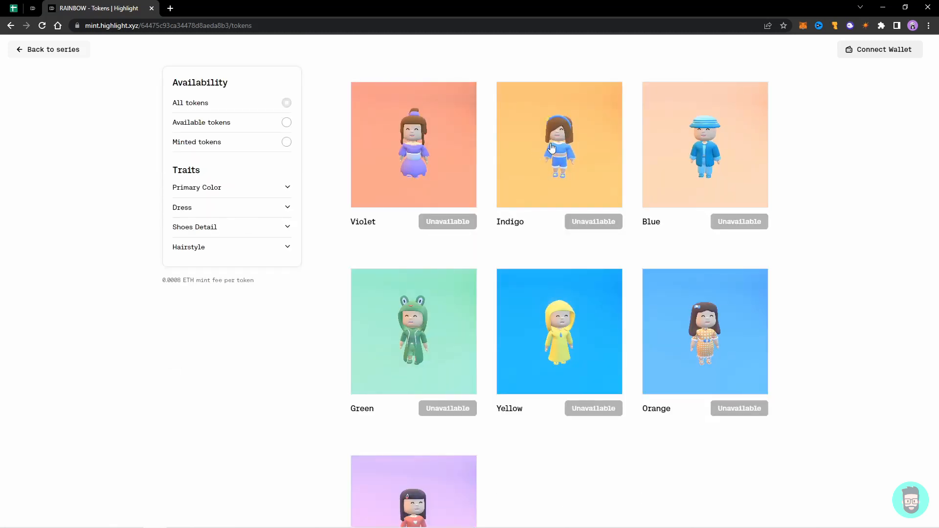
scroll(562, 330, down, 2)
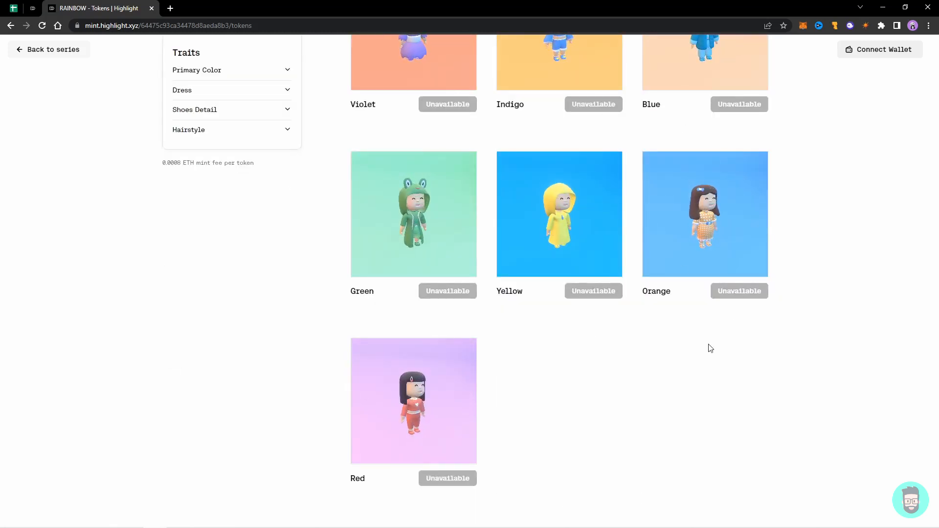
scroll(678, 361, up, 3)
scroll(562, 181, up, 1)
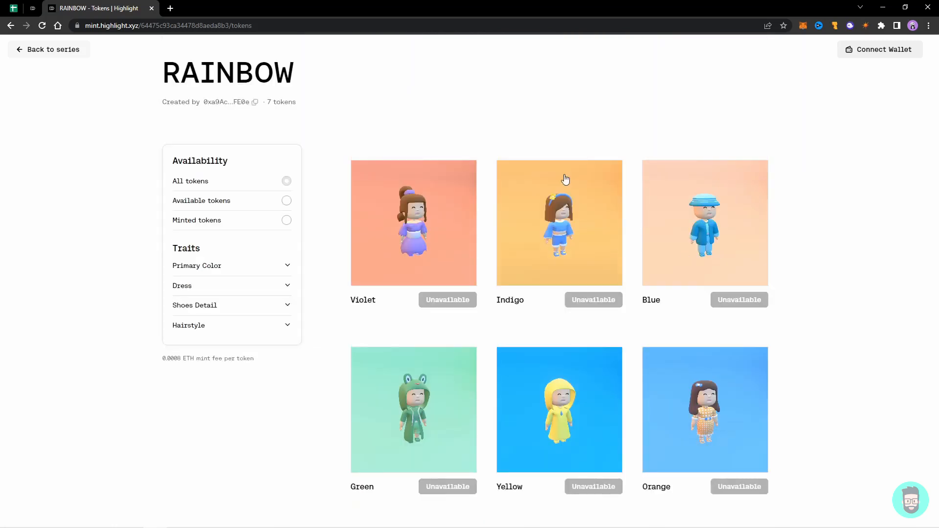
scroll(485, 187, down, 2)
scroll(662, 423, up, 2)
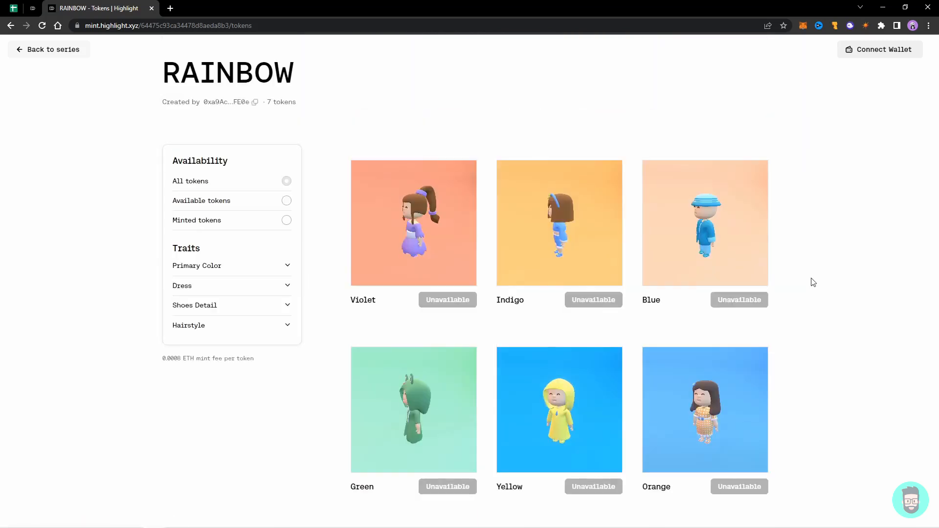
- Open the Violet token's page, examine its traits, contract details and artwork, and return to the main RAINBOW mint page
click(425, 219)
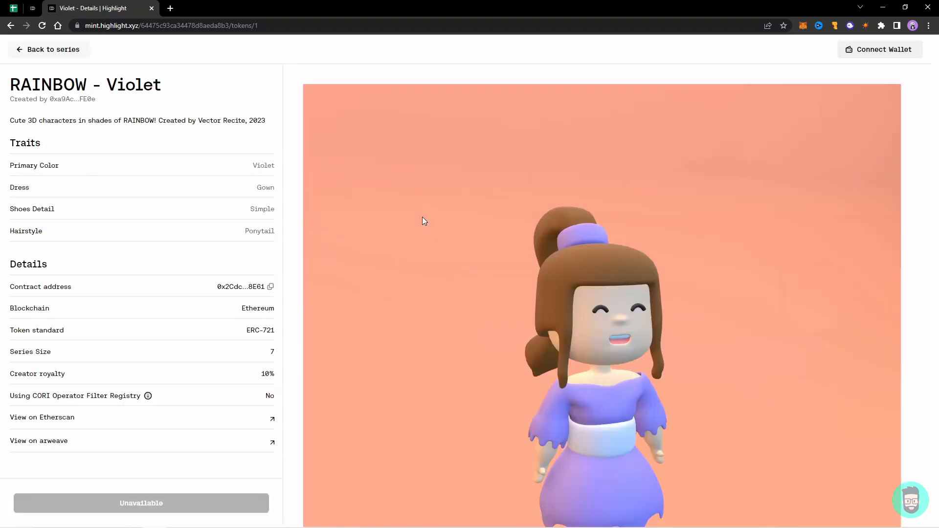
scroll(428, 224, down, 4)
scroll(267, 138, up, 3)
scroll(266, 137, up, 2)
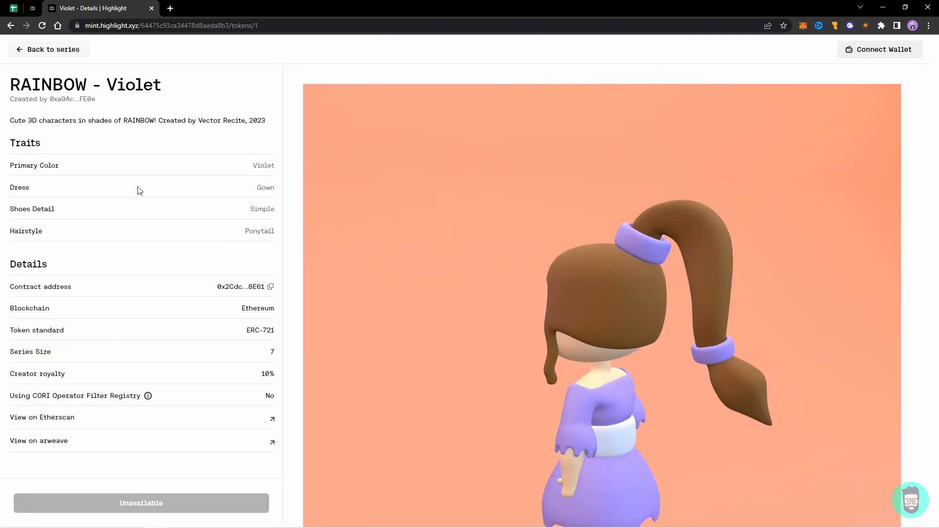
scroll(128, 380, down, 4)
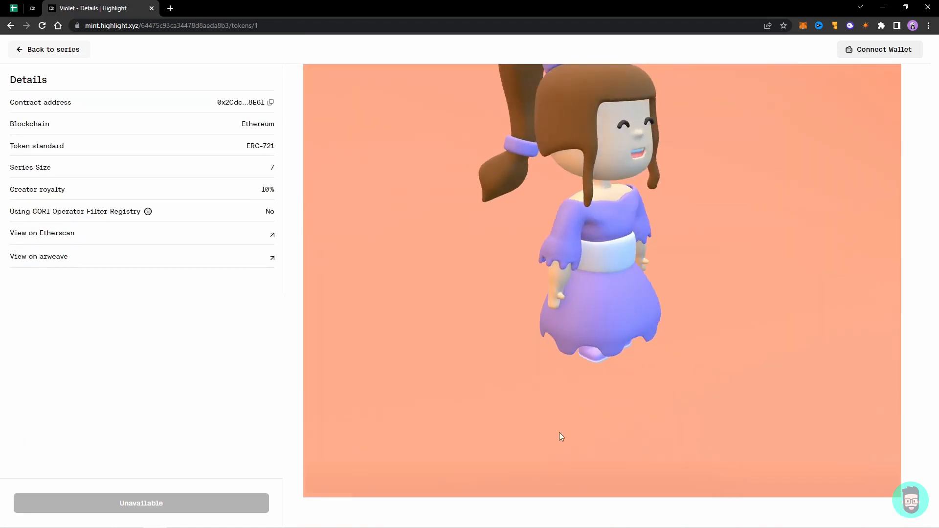
scroll(682, 257, up, 3)
scroll(679, 258, down, 3)
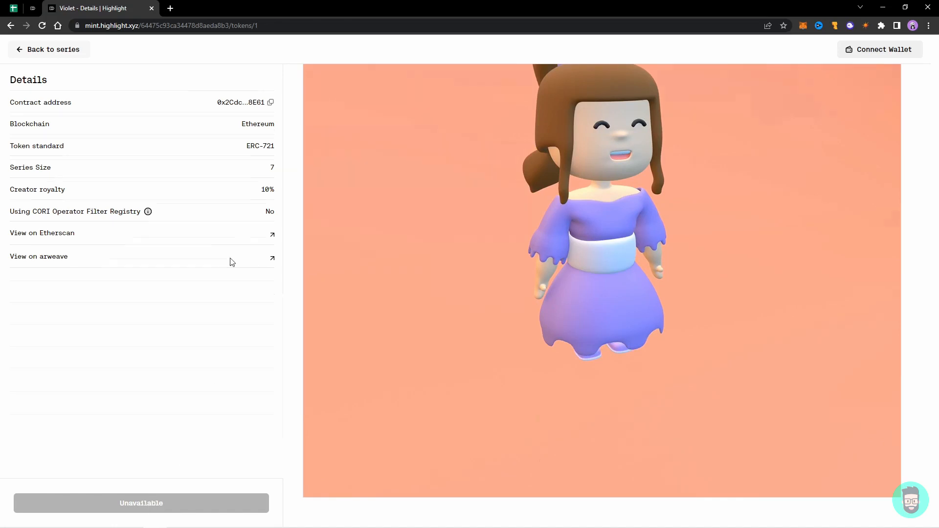
scroll(230, 262, up, 3)
click(46, 49)
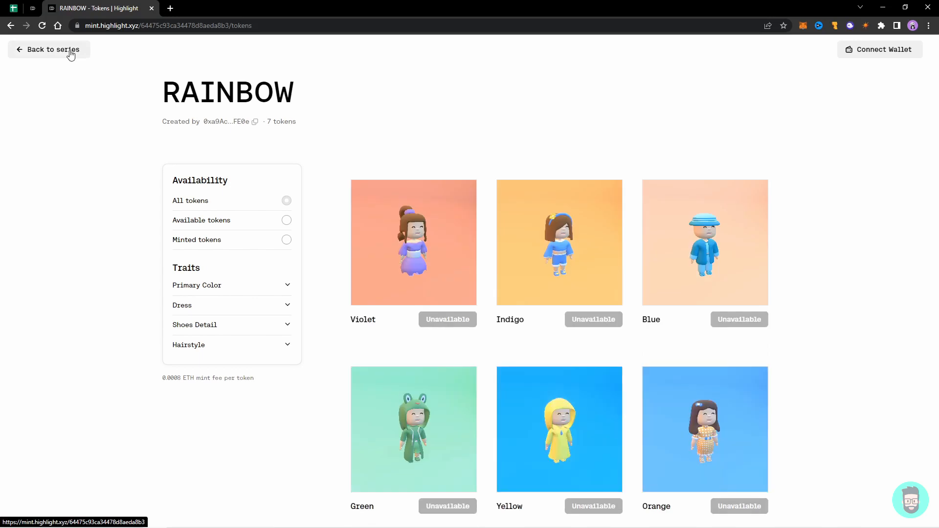
click(68, 50)
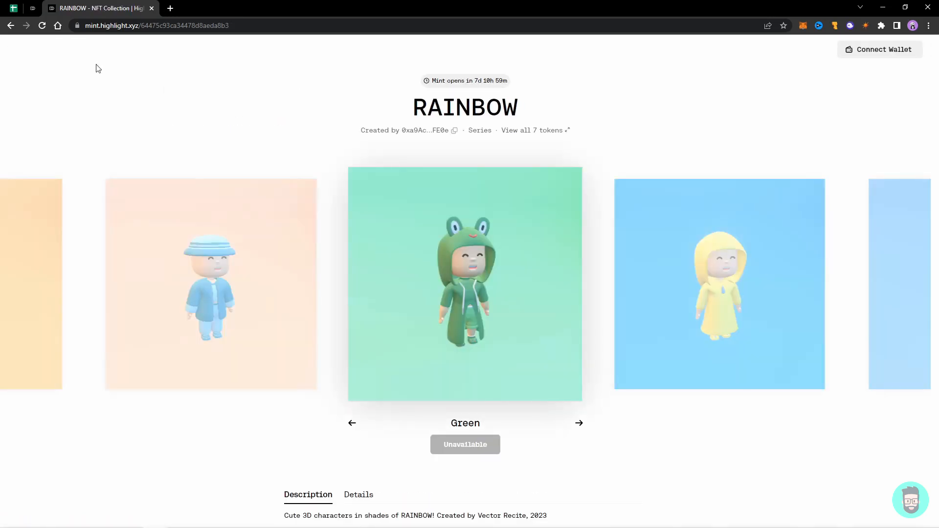
- On the collection's management page, check the mint page sharing options and copy the embed code for the mint card
click(34, 9)
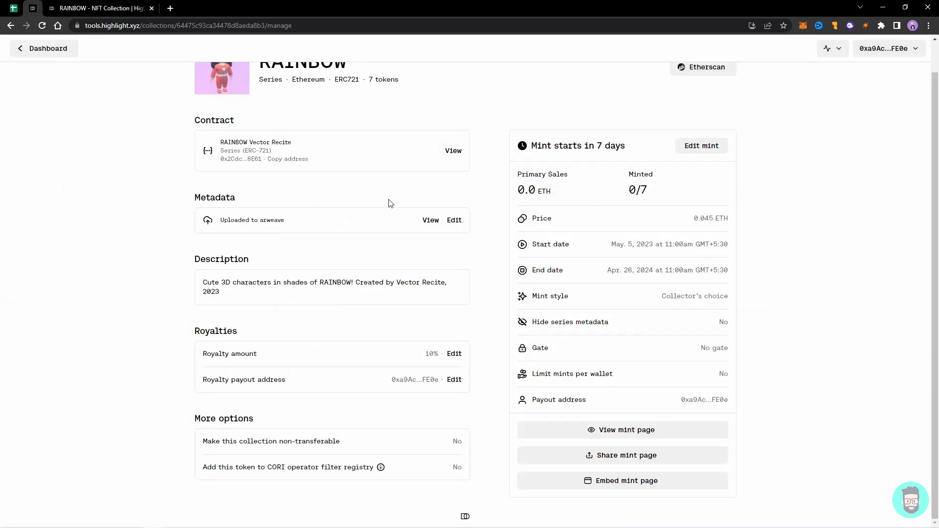
click(632, 457)
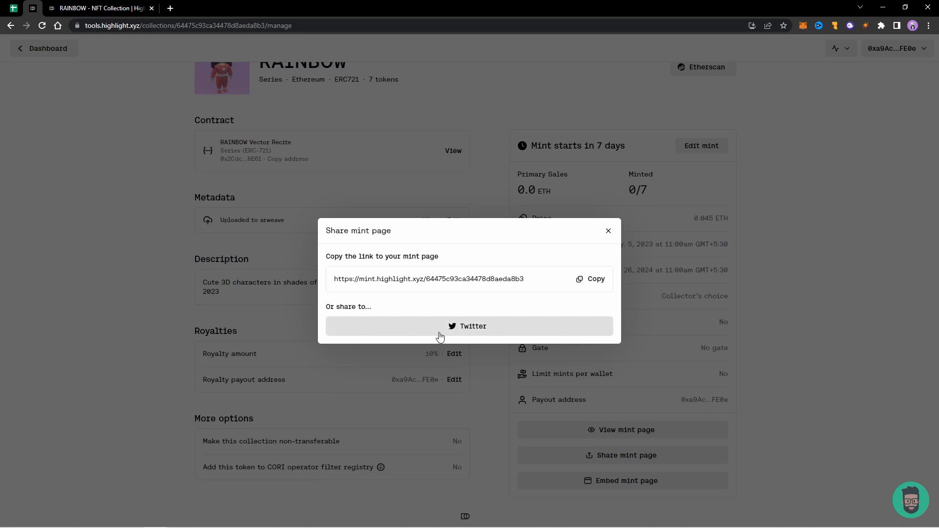
click(610, 228)
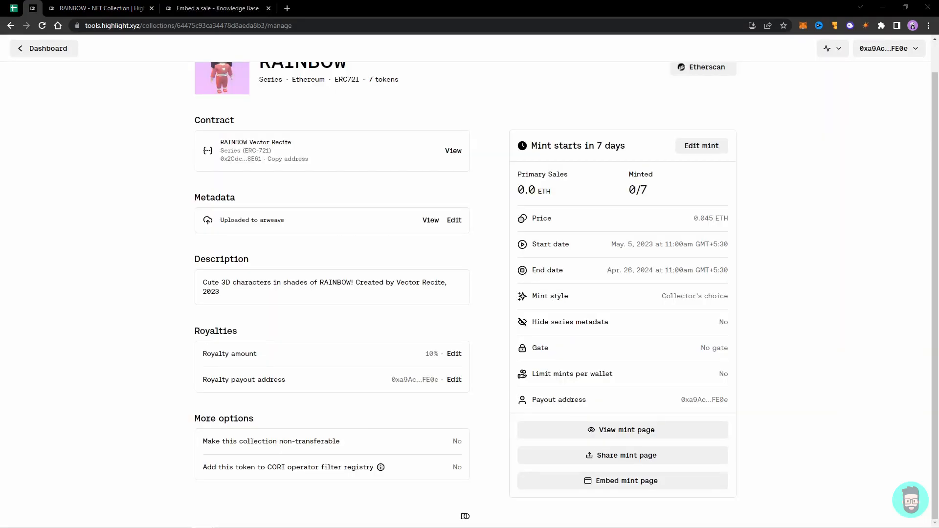
click(650, 485)
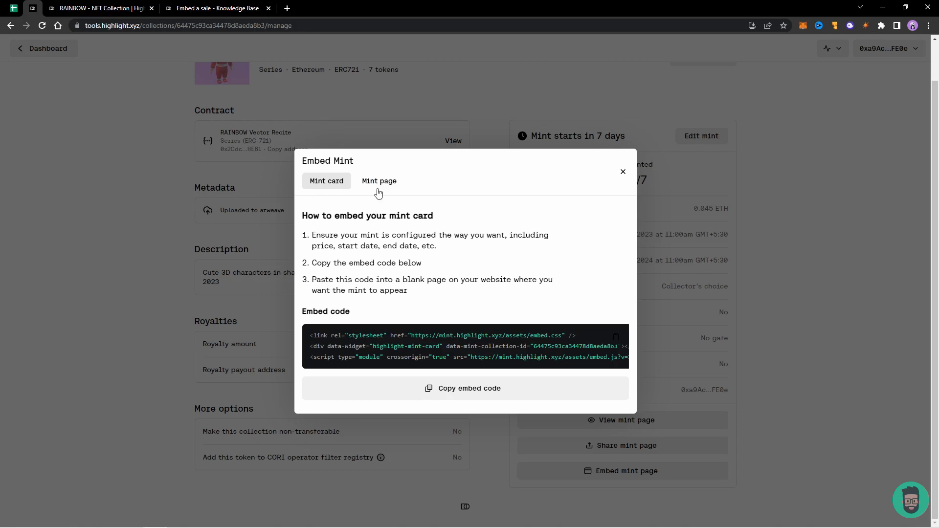
click(470, 391)
- Read the Embed a sale knowledge base article, covering mint page and mint card styles, auction embeds and managing embeds
click(229, 9)
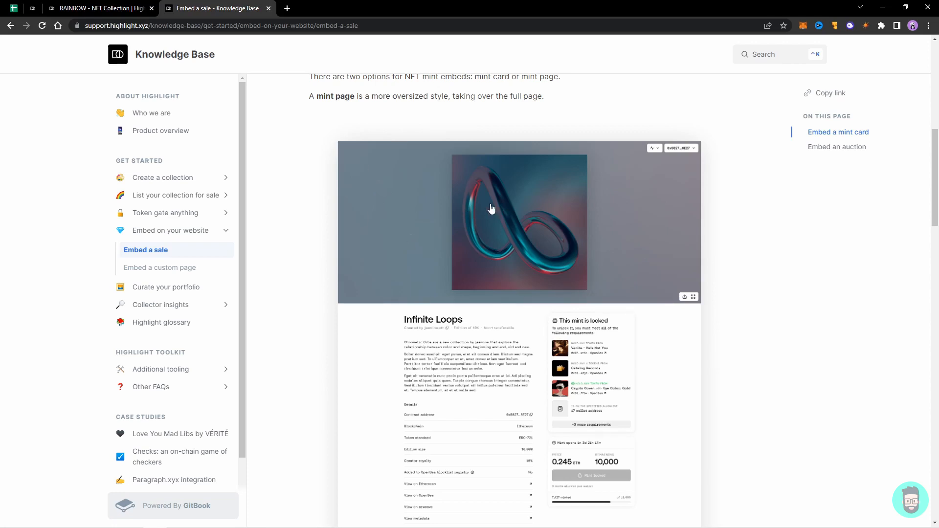
scroll(548, 244, down, 2)
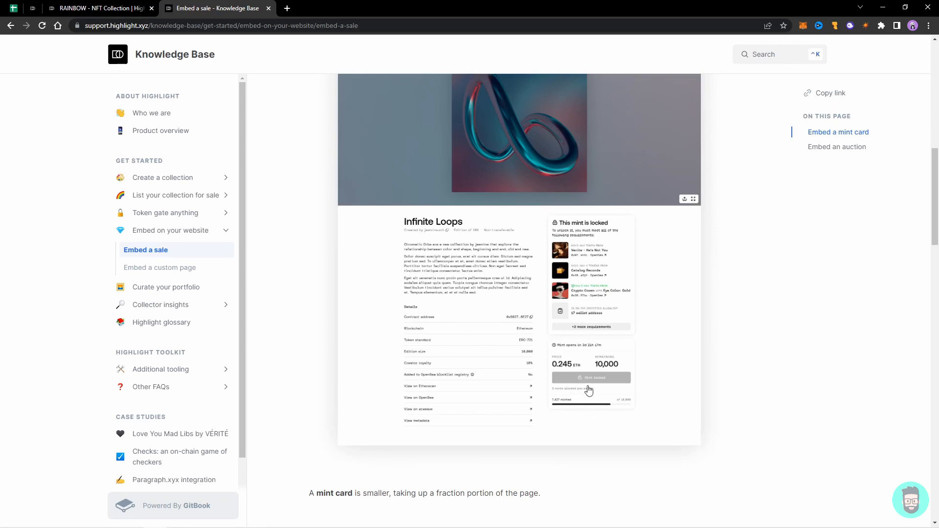
scroll(590, 391, down, 8)
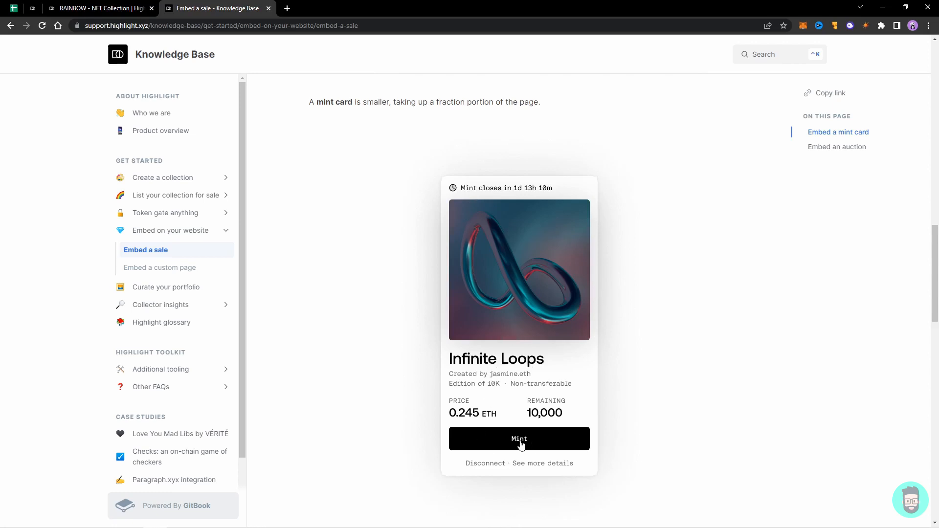
scroll(520, 445, down, 5)
scroll(520, 447, down, 4)
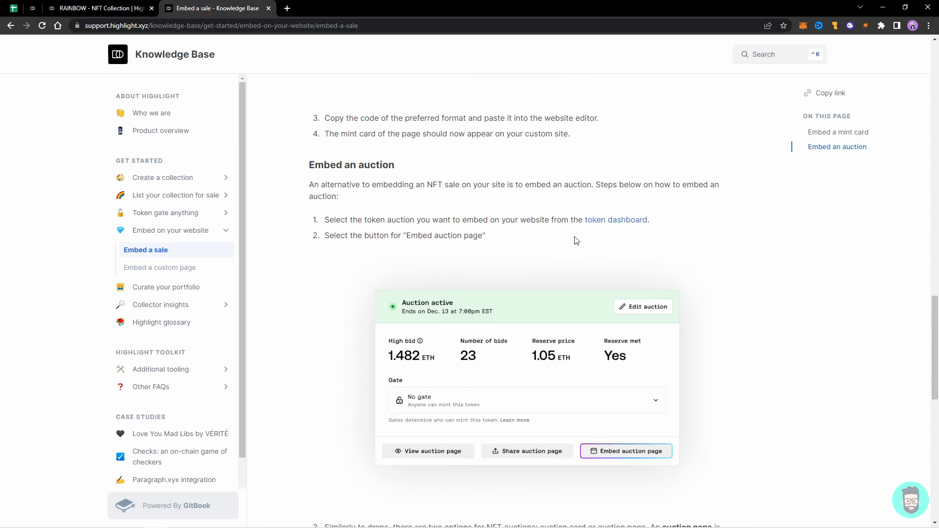
scroll(575, 240, down, 7)
scroll(568, 274, down, 1)
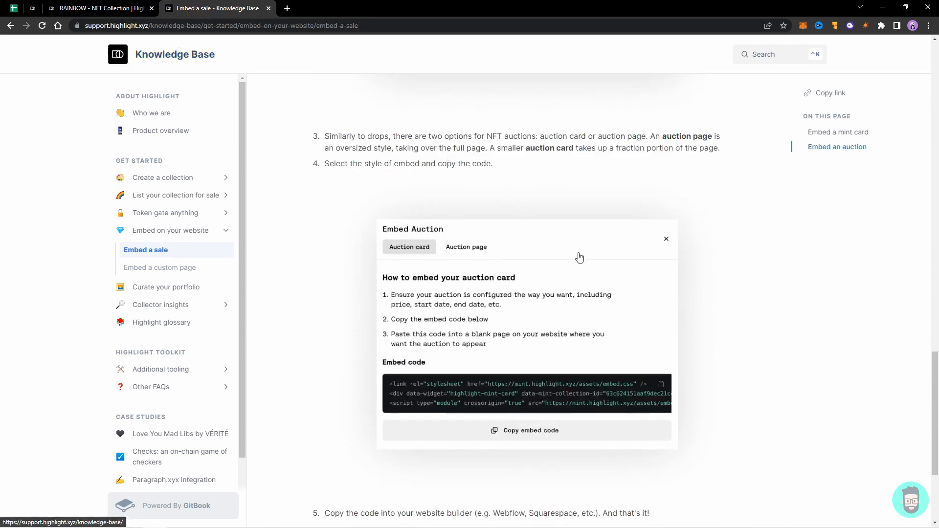
scroll(564, 308, down, 3)
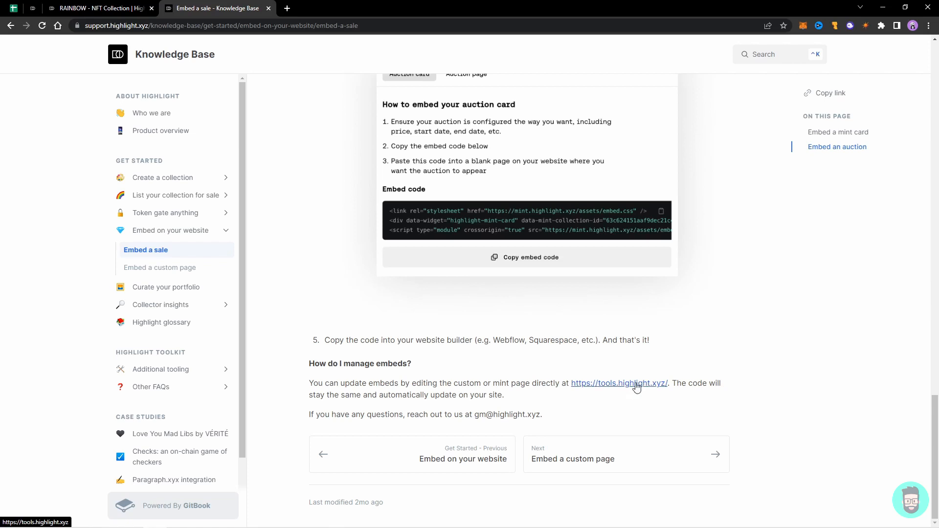
- Close the mint embed instructions, return to the collections dashboard and reopen the RAINBOW collection's management page
click(32, 8)
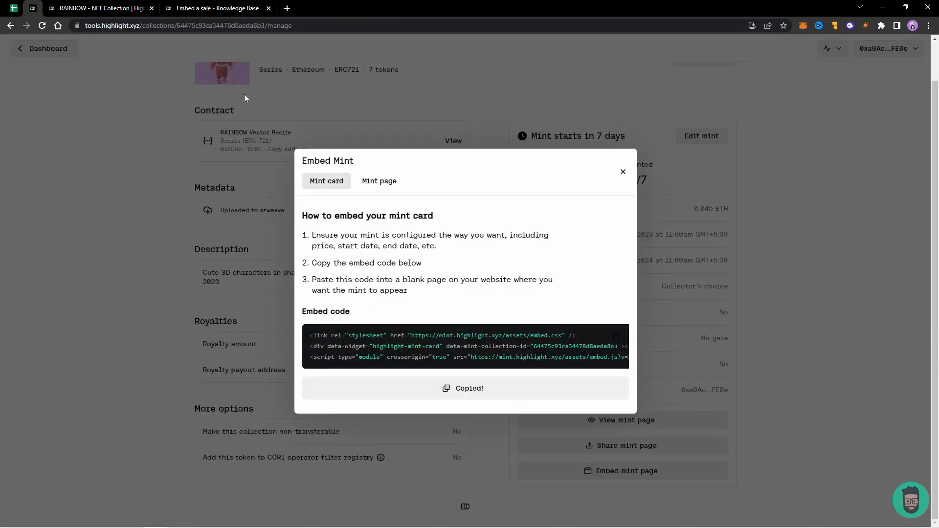
click(231, 122)
click(44, 48)
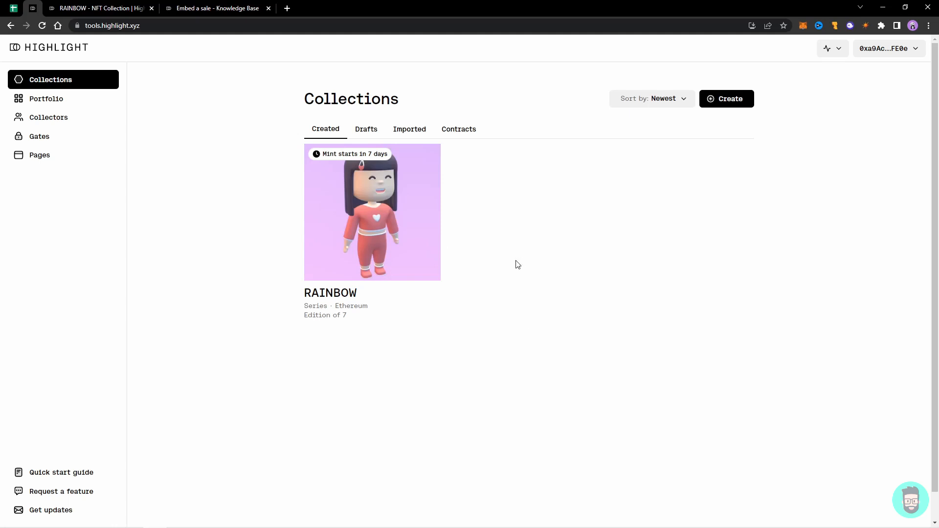
click(424, 248)
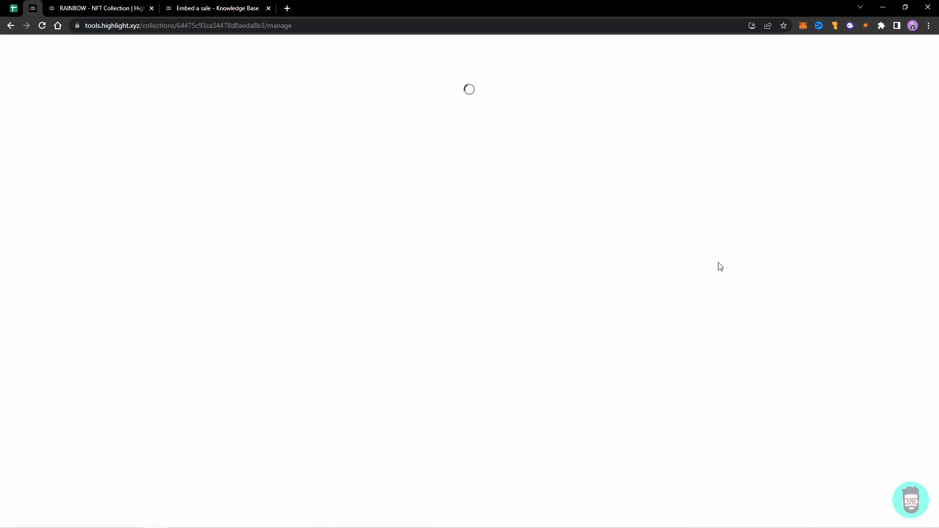
scroll(676, 259, down, 1)
scroll(674, 259, up, 1)
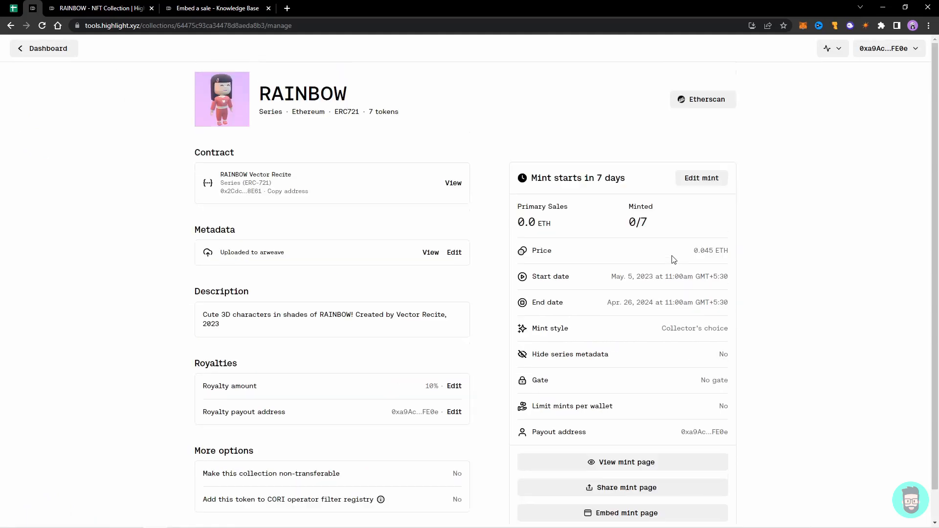